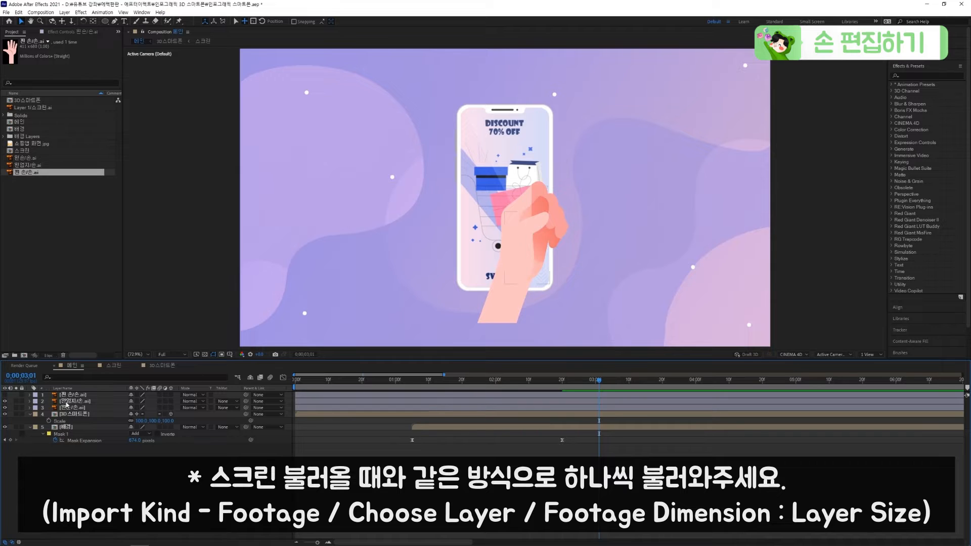
Make the open-hand layer visible above the gripping-hand and thumb layers.
{"action": "left_click", "coordinate": [66, 404]}
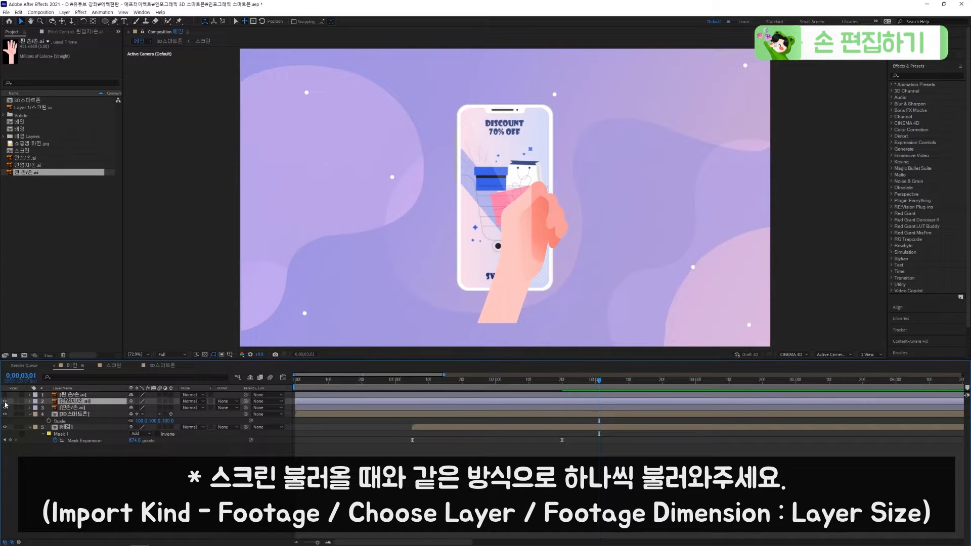
{"action": "left_click", "coordinate": [73, 408]}
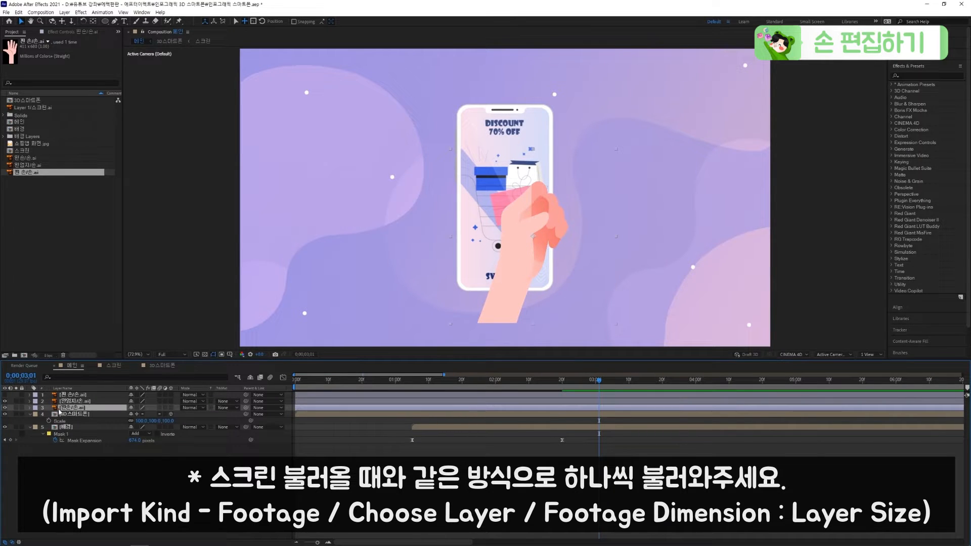
{"action": "left_click", "coordinate": [69, 395]}
{"action": "left_click", "coordinate": [5, 394]}
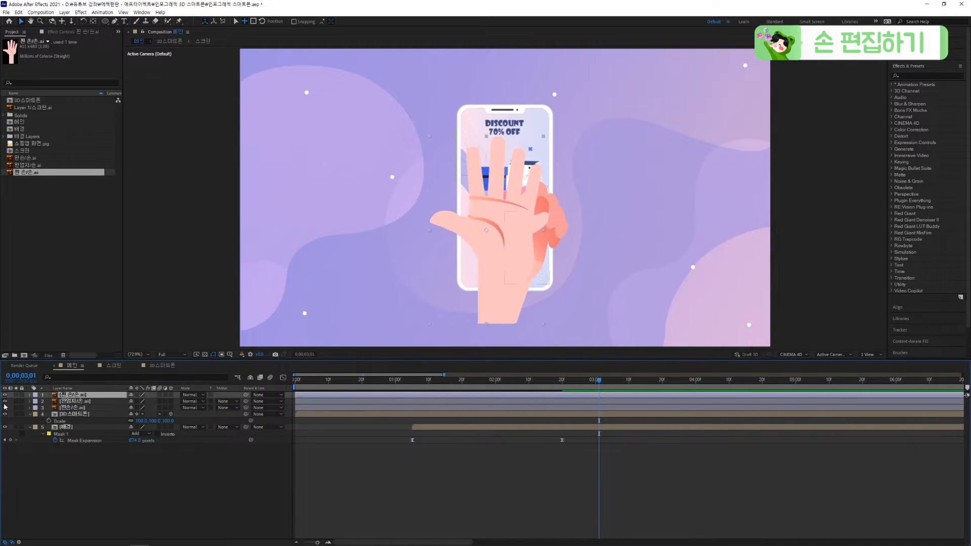
Add a null object to the main composition and name it "Hand Controller".
{"action": "left_click", "coordinate": [59, 481]}
{"action": "right_click", "coordinate": [59, 481]}
{"action": "mouse_move", "coordinate": [101, 386]}
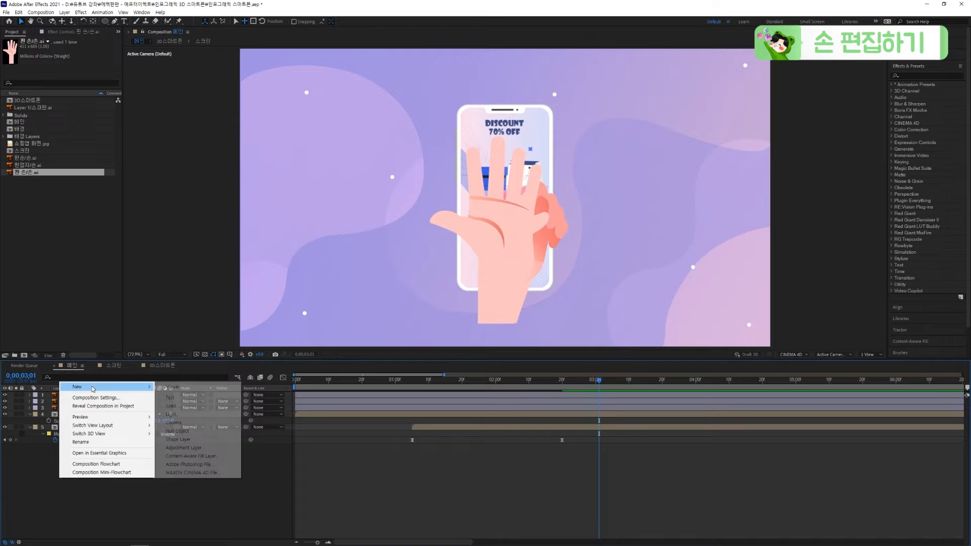
{"action": "left_click", "coordinate": [178, 431]}
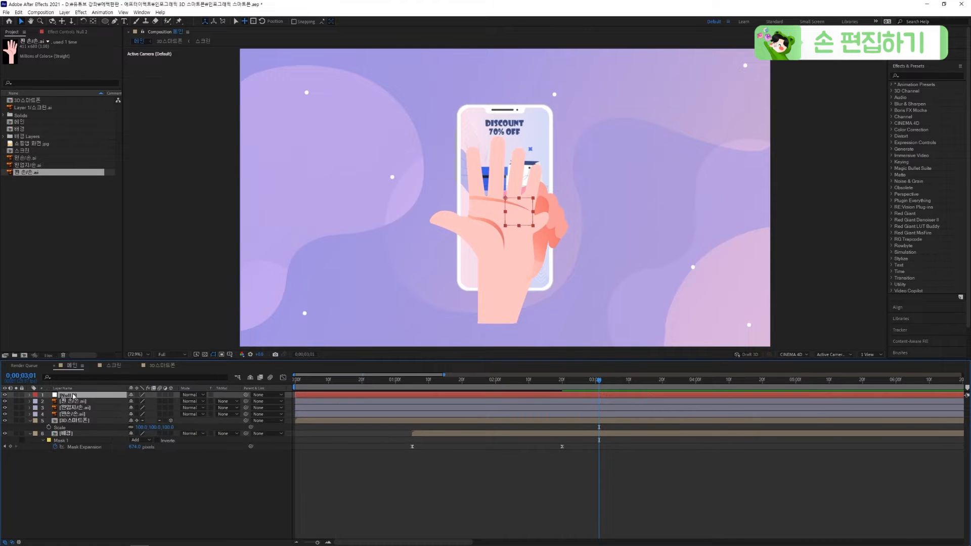
{"action": "key", "text": "Return"}
{"action": "type", "text": "Hand Controller"}
{"action": "key", "text": "Return"}
Move the Hand Controller null down to the wrist at the base of the hands.
{"action": "left_click", "coordinate": [86, 414]}
{"action": "left_click", "coordinate": [81, 401], "text": "shift"}
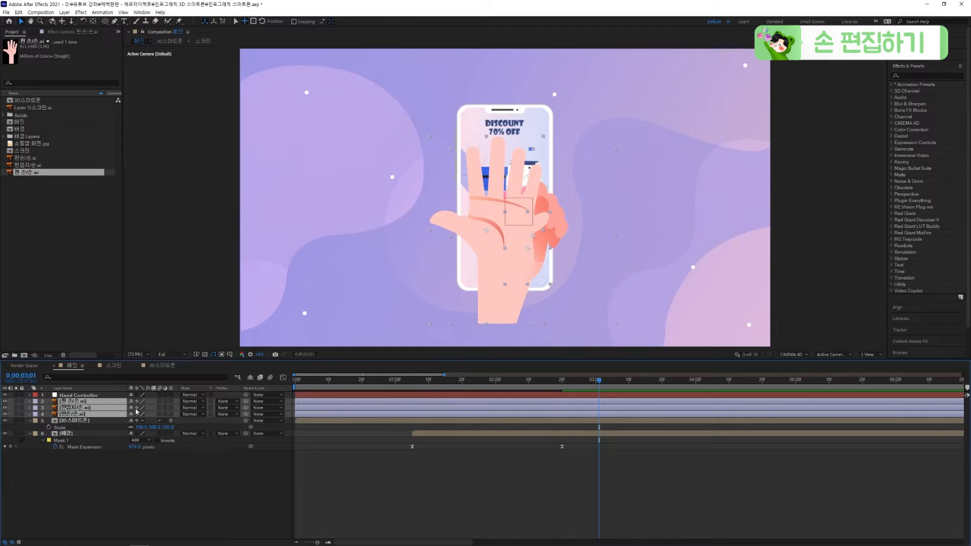
{"action": "mouse_move", "coordinate": [246, 401]}
{"action": "left_mouse_down"}
{"action": "mouse_move", "coordinate": [93, 396]}
{"action": "mouse_move", "coordinate": [245, 404]}
{"action": "left_mouse_up"}
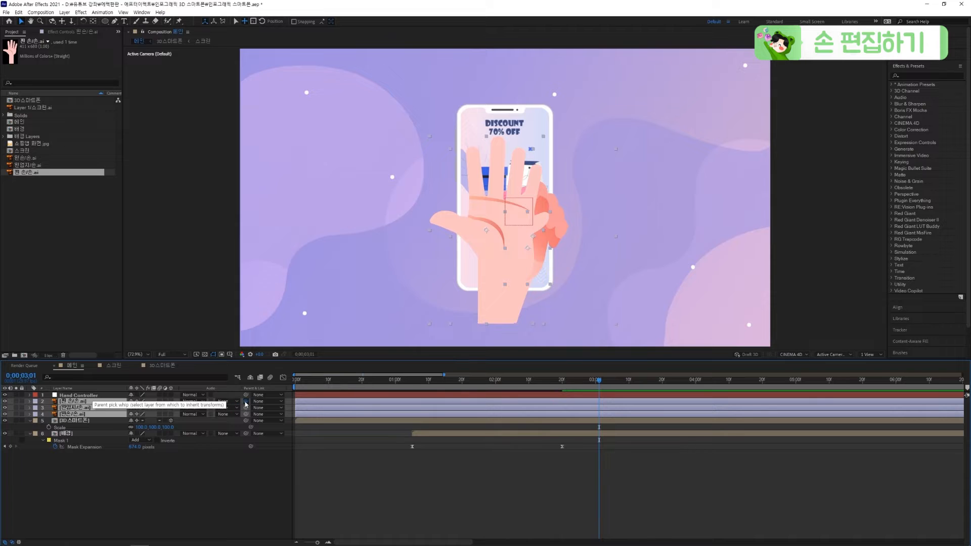
{"action": "left_click", "coordinate": [82, 396]}
{"action": "left_click_drag", "start_coordinate": [507, 203], "coordinate": [501, 299]}
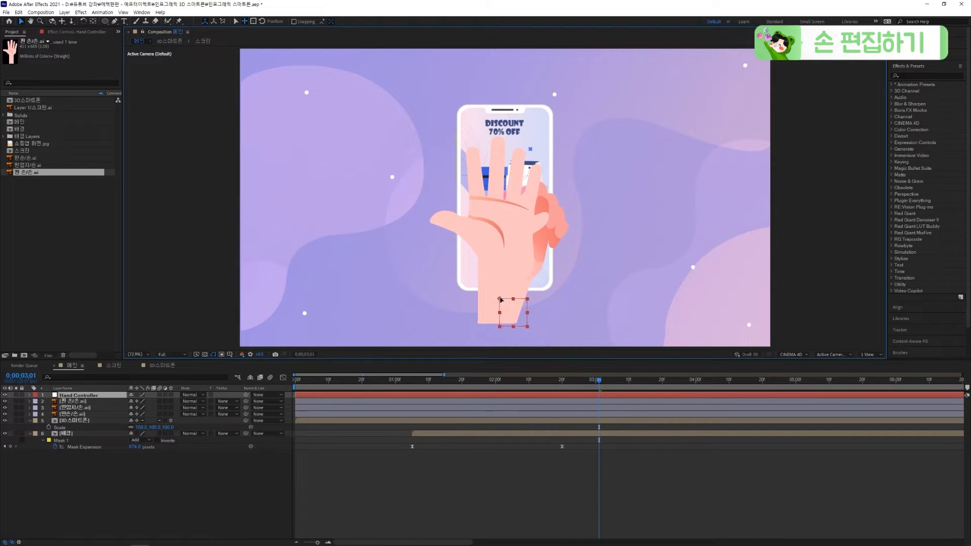
Parent the open-hand, thumb and gripping-hand layers to the Hand Controller null.
{"action": "left_click", "coordinate": [80, 414]}
{"action": "left_click", "coordinate": [81, 404], "text": "shift"}
{"action": "left_click_drag", "start_coordinate": [246, 401], "coordinate": [105, 398]}
Scale the Hand Controller to 127% and move it down so the wrists meet the composition's bottom edge.
{"action": "left_click", "coordinate": [79, 395]}
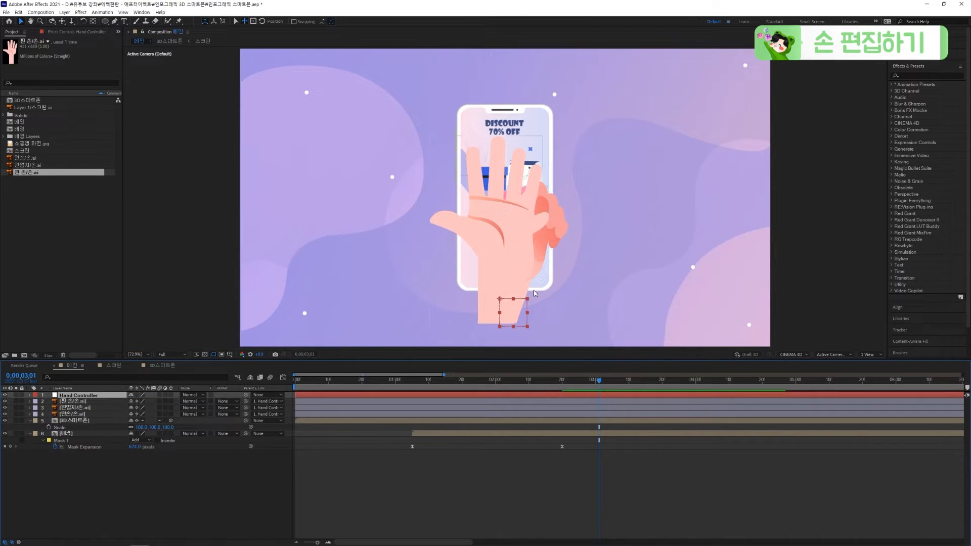
{"action": "scroll", "coordinate": [502, 212], "scroll_direction": "down", "scroll_amount": 2}
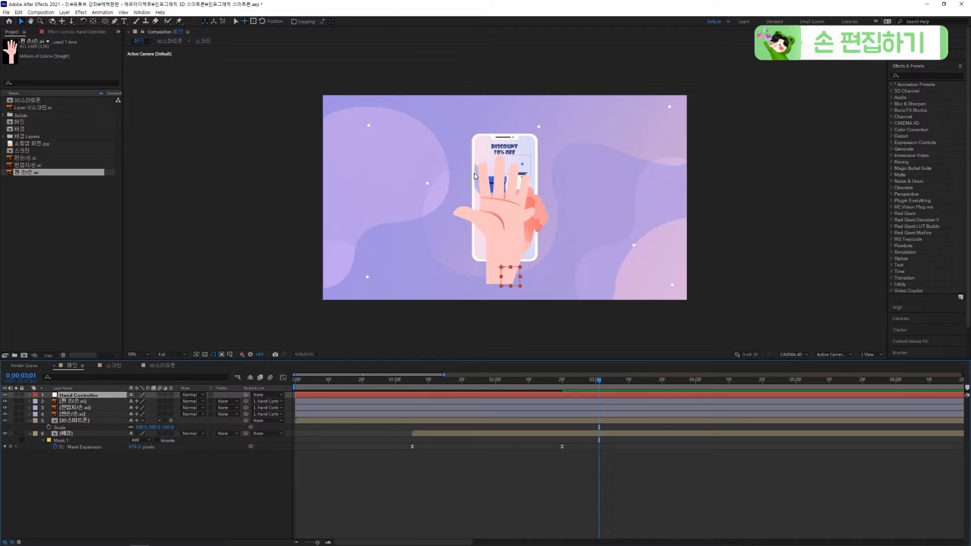
{"action": "key", "text": "s"}
{"action": "left_click_drag", "start_coordinate": [141, 401], "coordinate": [165, 401]}
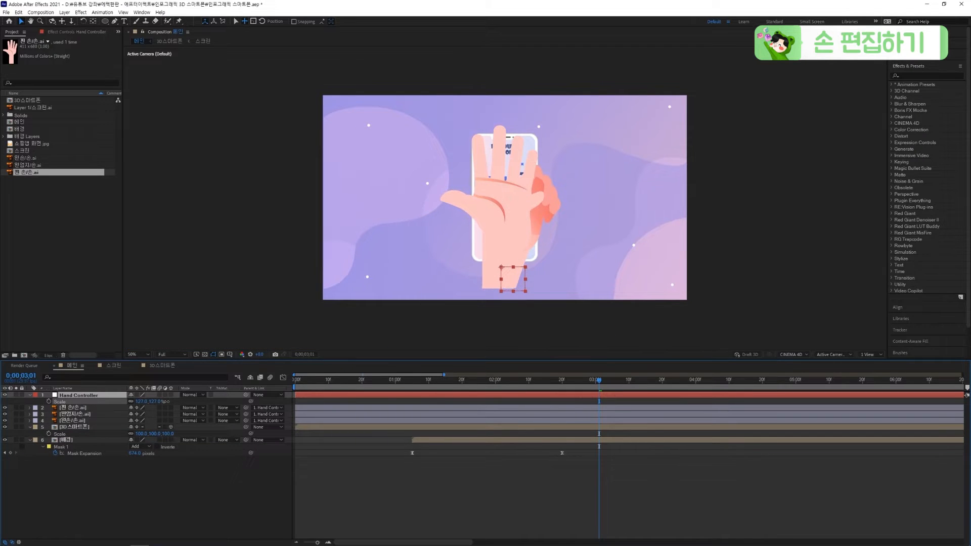
{"action": "left_click_drag", "start_coordinate": [501, 268], "coordinate": [495, 292]}
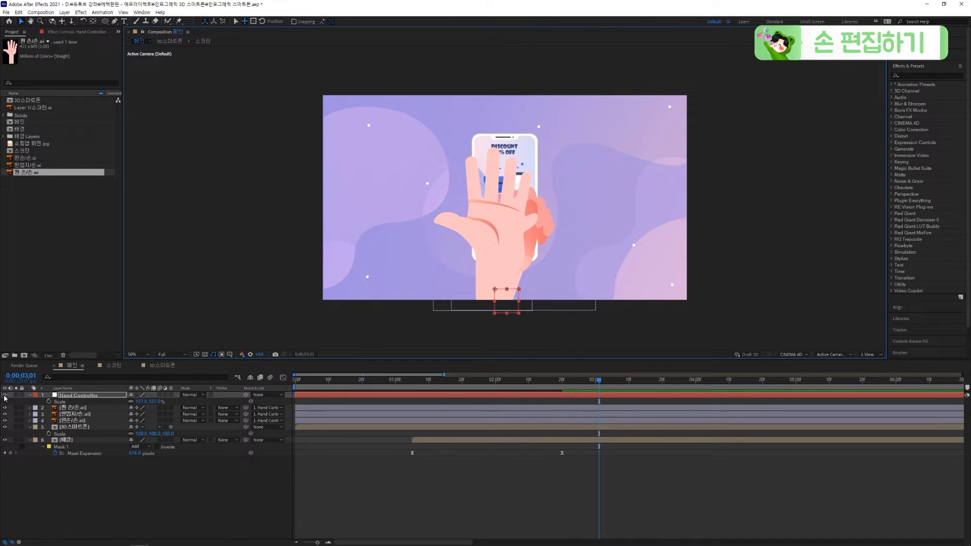
Hide the thumb and gripping-hand layers so only the open hand shows.
{"action": "left_click", "coordinate": [87, 414]}
{"action": "left_click", "coordinate": [20, 421]}
{"action": "key", "text": "ctrl+shift+Up"}
{"action": "left_click_drag", "start_coordinate": [5, 420], "coordinate": [6, 414]}
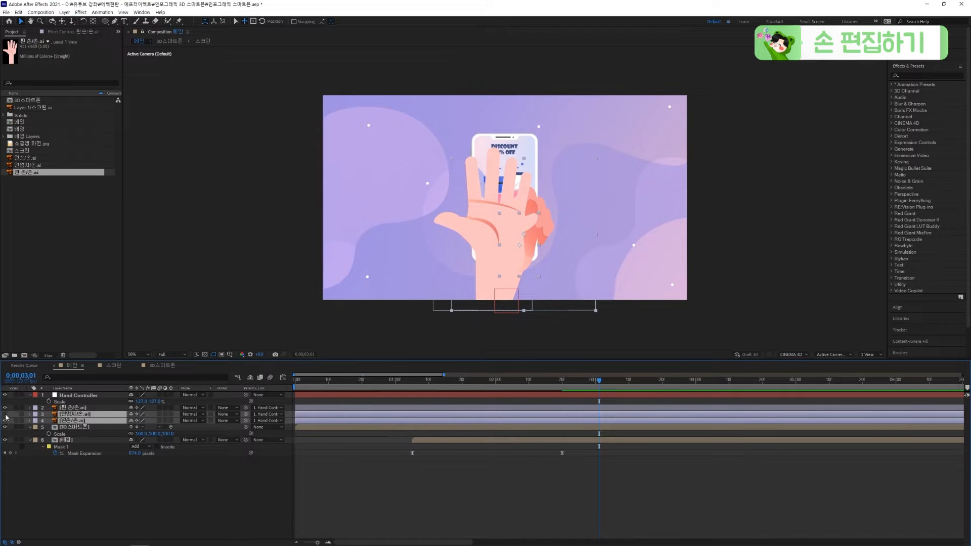
{"action": "left_click", "coordinate": [96, 467]}
Set the Hand Controller's scale to 150%.
{"action": "left_click", "coordinate": [81, 408]}
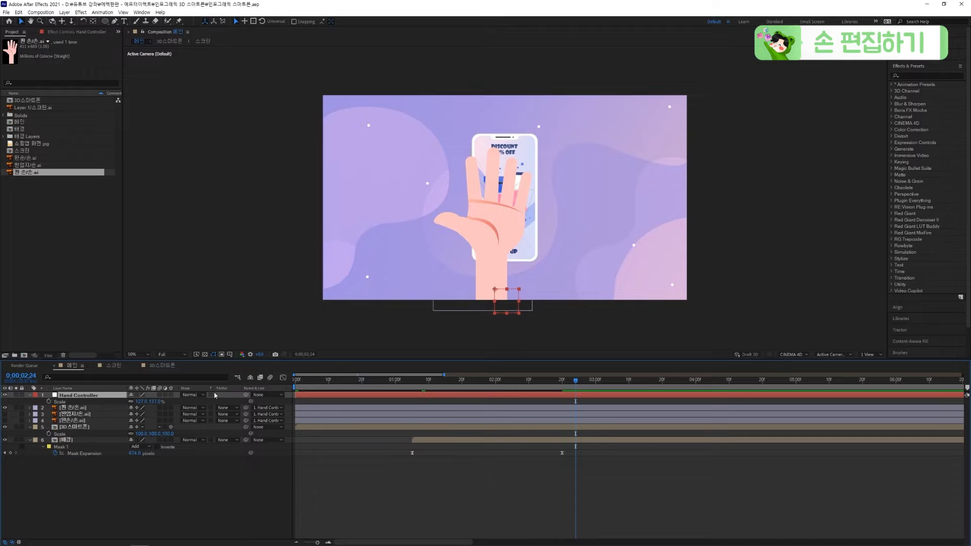
{"action": "left_click", "coordinate": [154, 402]}
{"action": "type", "text": "150"}
{"action": "key", "text": "Return"}
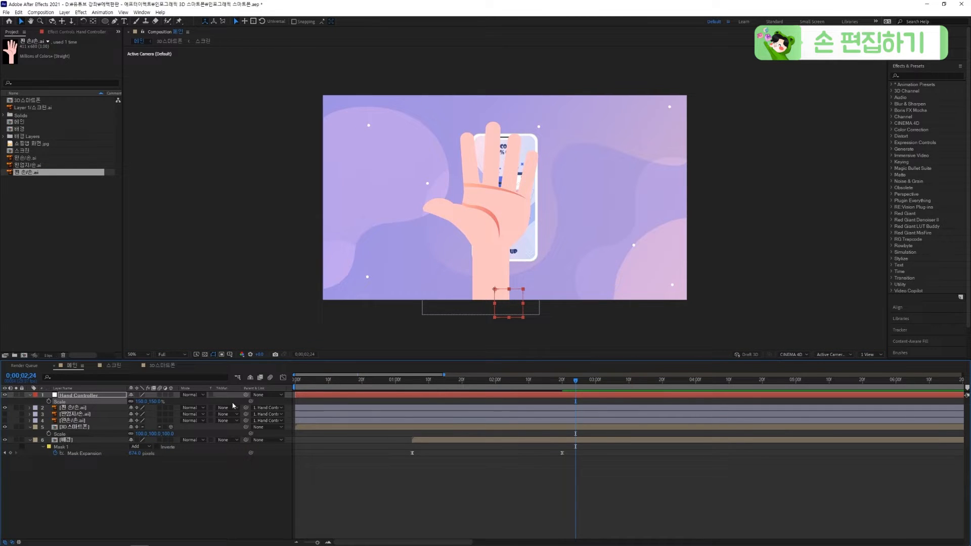
Move the Hand Controller's anchor point to the bottom of the wrist with the Pan Behind tool and reveal its rotation property.
{"action": "left_click", "coordinate": [93, 21]}
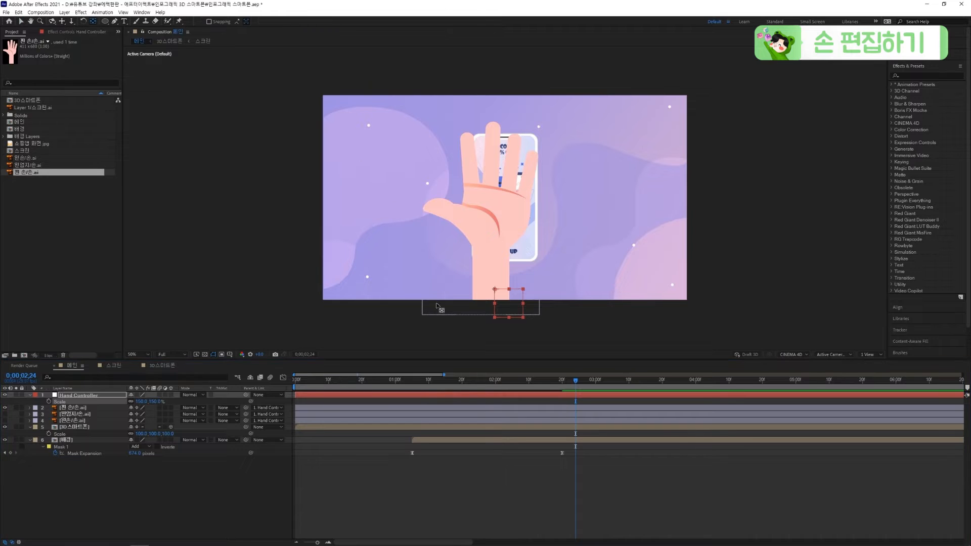
{"action": "left_click_drag", "start_coordinate": [495, 298], "coordinate": [481, 313]}
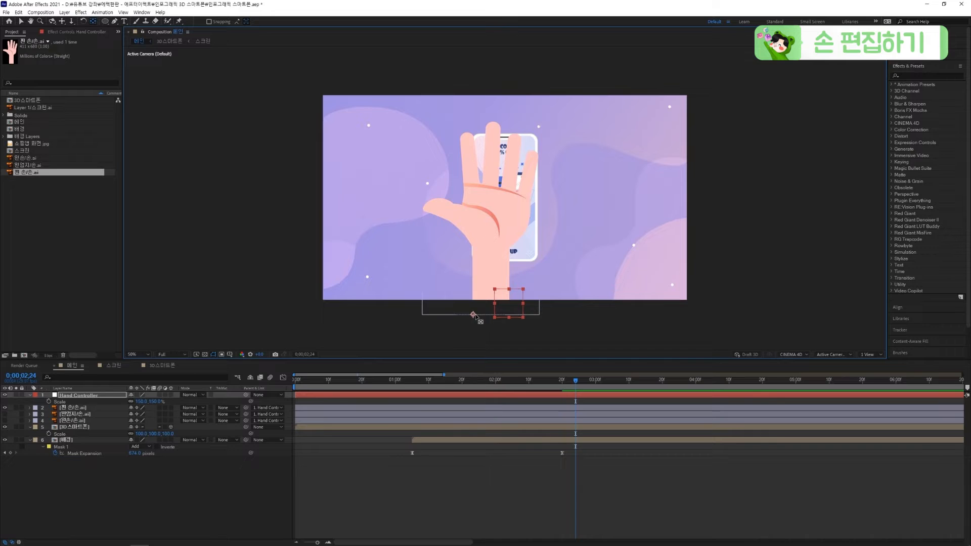
{"action": "key", "text": "v"}
{"action": "key", "text": "r"}
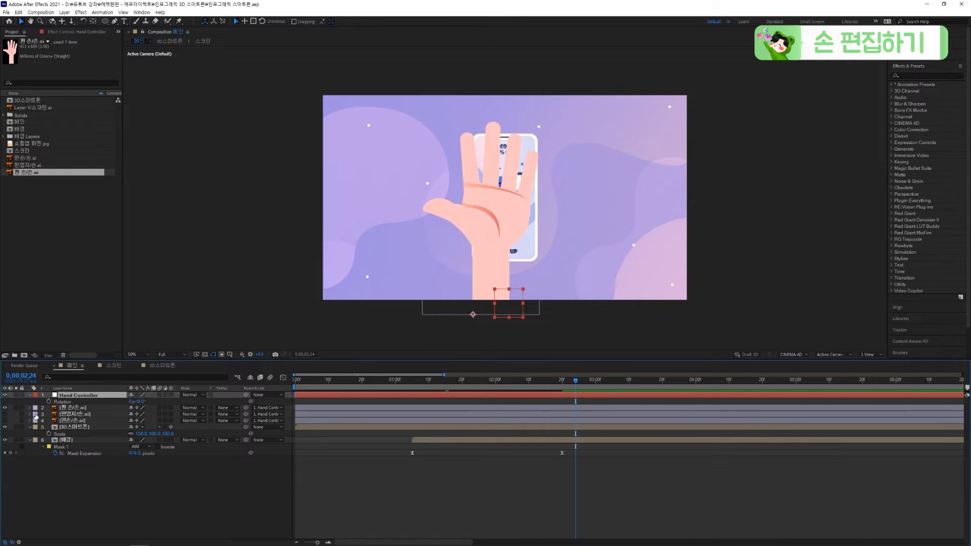
Show the gripping hand and thumb instead of the open hand, and shift the Hand Controller left to line them up with the phone.
{"action": "left_click", "coordinate": [5, 407]}
{"action": "left_click", "coordinate": [5, 420]}
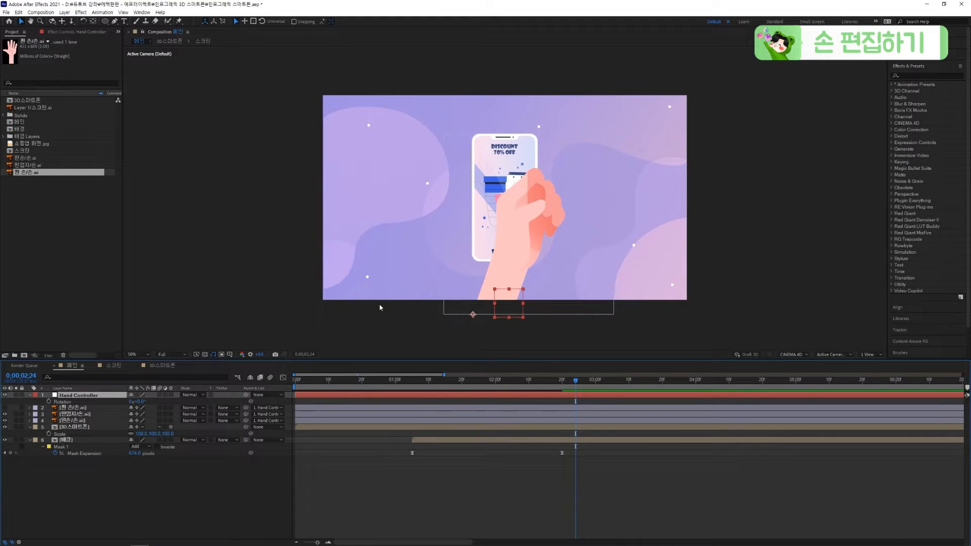
{"action": "left_click_drag", "start_coordinate": [473, 318], "coordinate": [430, 319]}
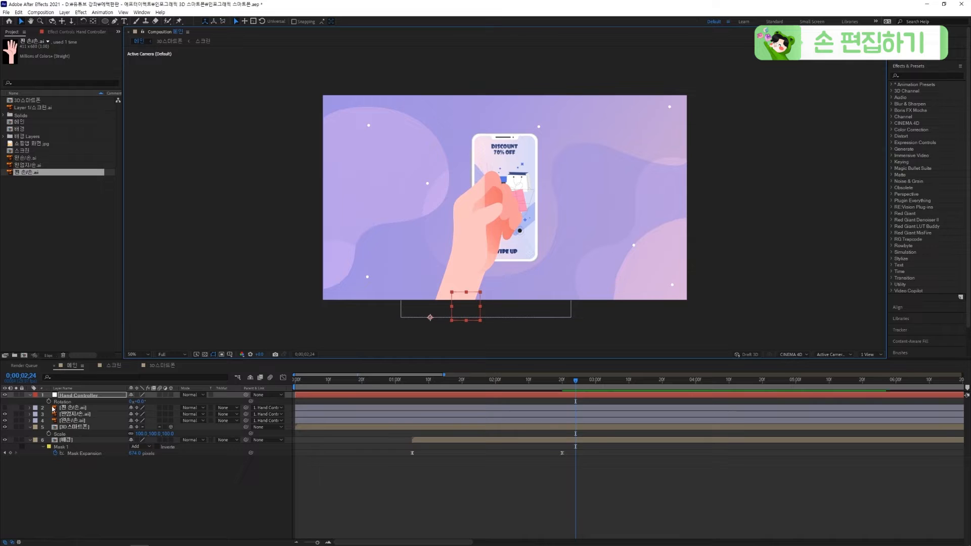
Place the gripping-hand layer below the 3D스마트폰 layer so the fingers sit behind the phone and the thumb in front.
{"action": "left_click", "coordinate": [75, 421]}
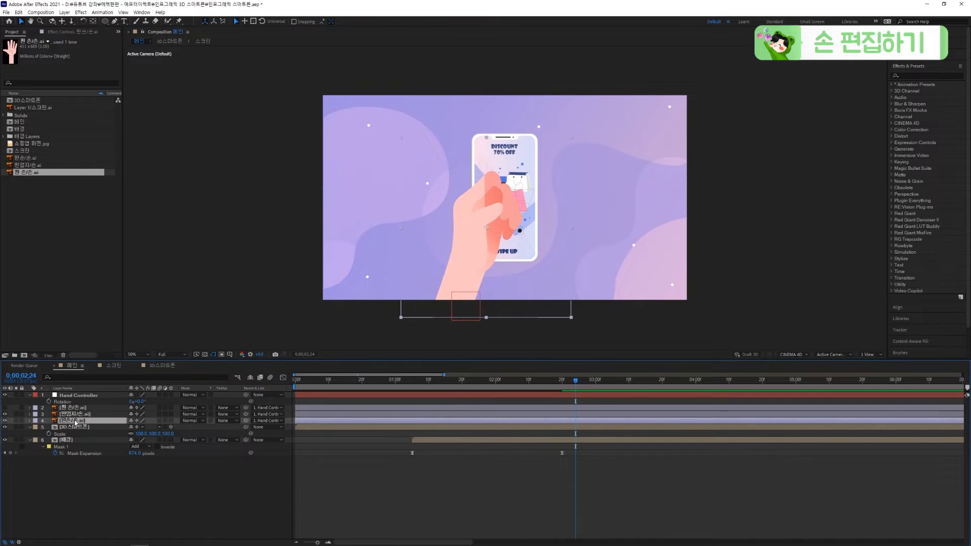
{"action": "left_click_drag", "start_coordinate": [79, 424], "coordinate": [77, 434]}
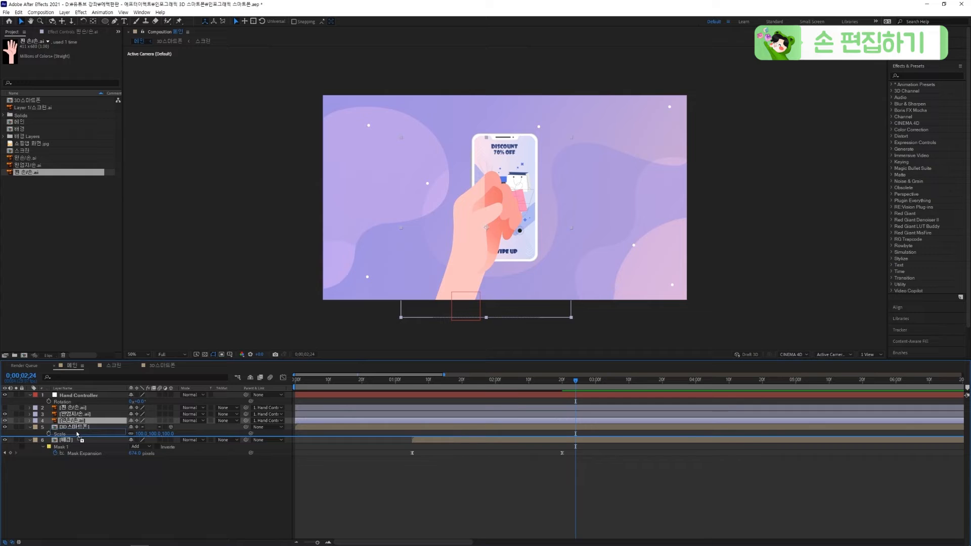
{"action": "left_click_drag", "start_coordinate": [78, 434], "coordinate": [77, 434]}
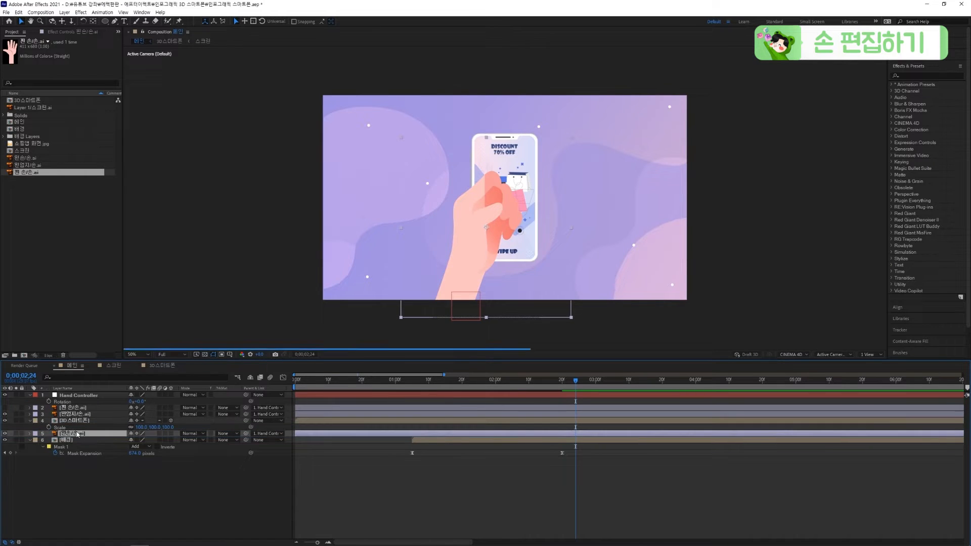
{"action": "left_click", "coordinate": [81, 416]}
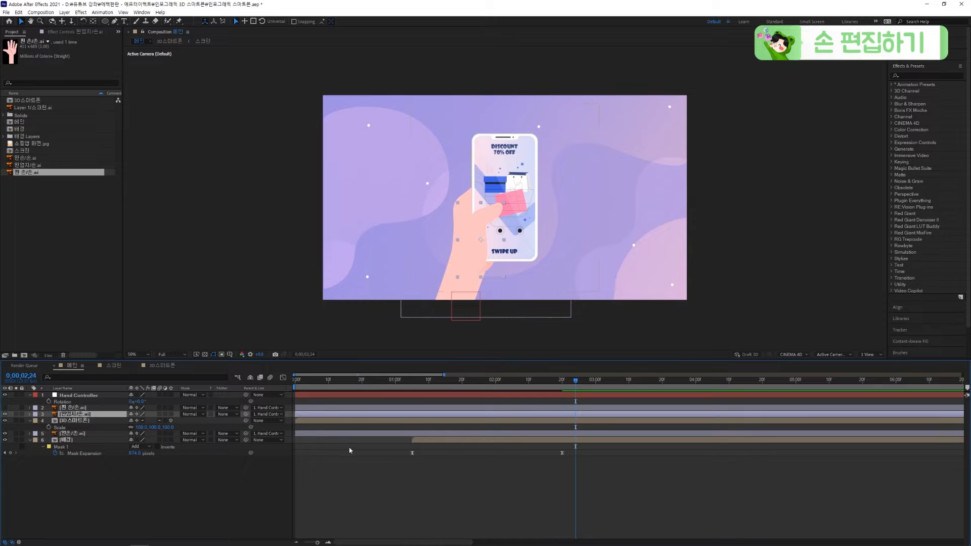
Show only the open hand among the hand layers and place it below the 3D스마트폰 layer.
{"action": "left_click", "coordinate": [97, 408]}
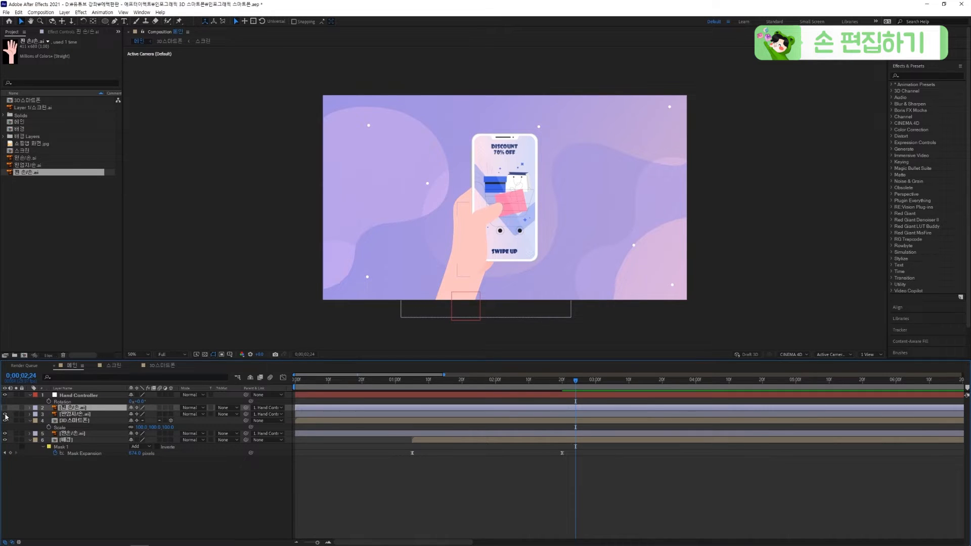
{"action": "left_click", "coordinate": [4, 434]}
{"action": "left_click", "coordinate": [5, 409]}
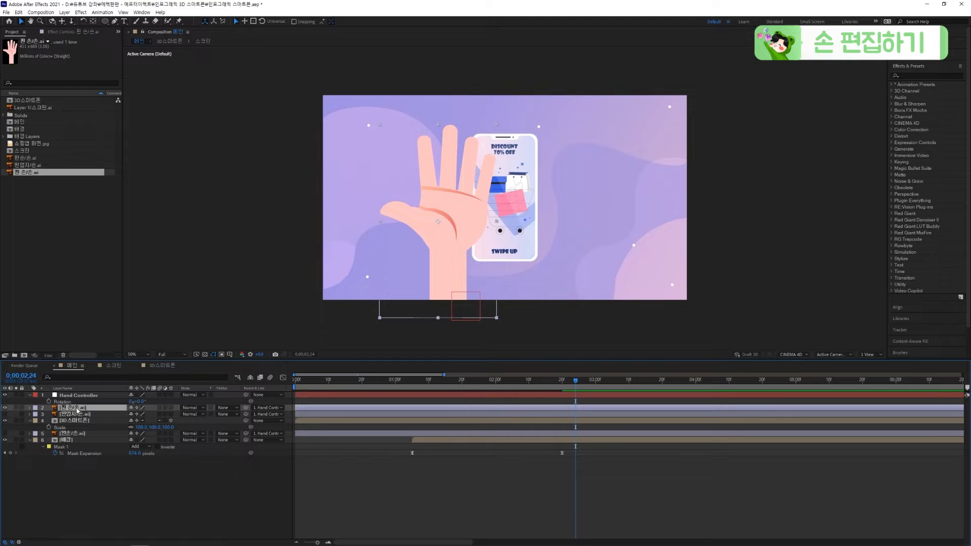
{"action": "left_click_drag", "start_coordinate": [76, 411], "coordinate": [78, 428]}
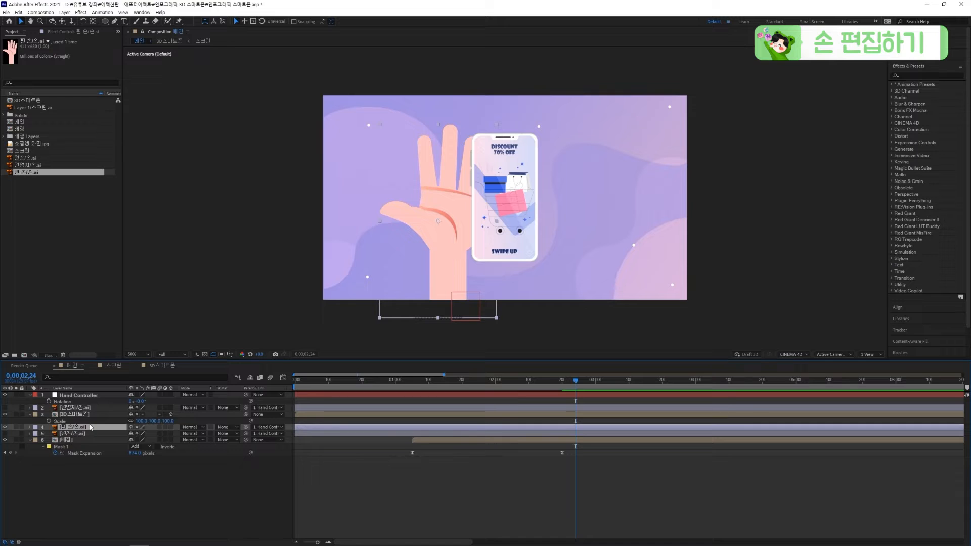
Show the gripping-hand layer again beneath the open hand, keeping the thumb layer hidden.
{"action": "left_click", "coordinate": [5, 408]}
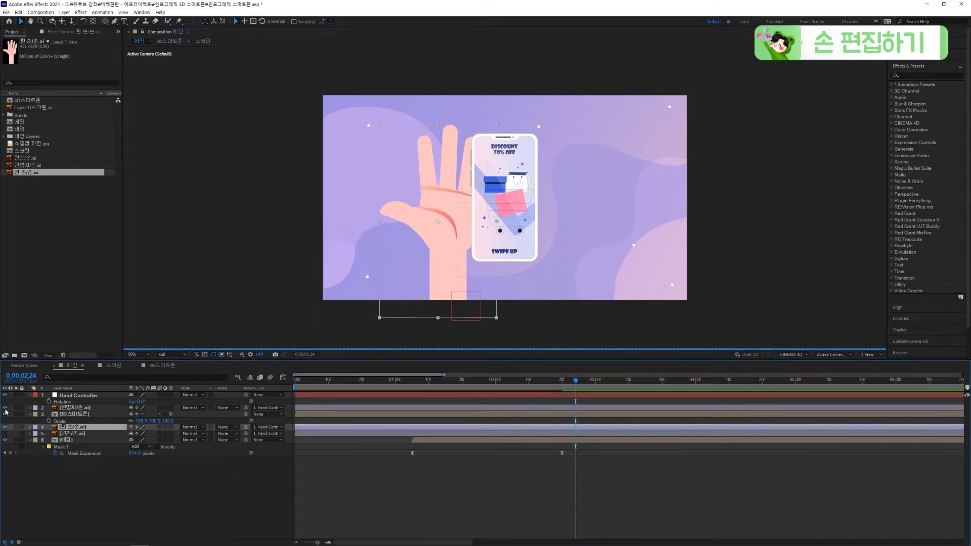
{"action": "left_click", "coordinate": [5, 408]}
{"action": "left_click", "coordinate": [2, 434]}
{"action": "left_click", "coordinate": [5, 433]}
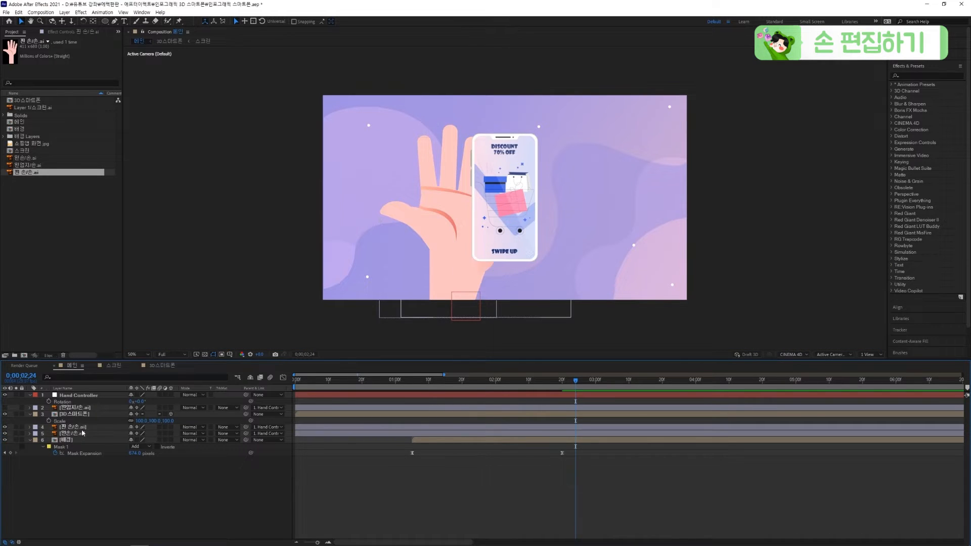
Lower the open-hand layer's opacity to make it semi-transparent over the gripping hand.
{"action": "left_click", "coordinate": [81, 427]}
{"action": "key", "text": "r"}
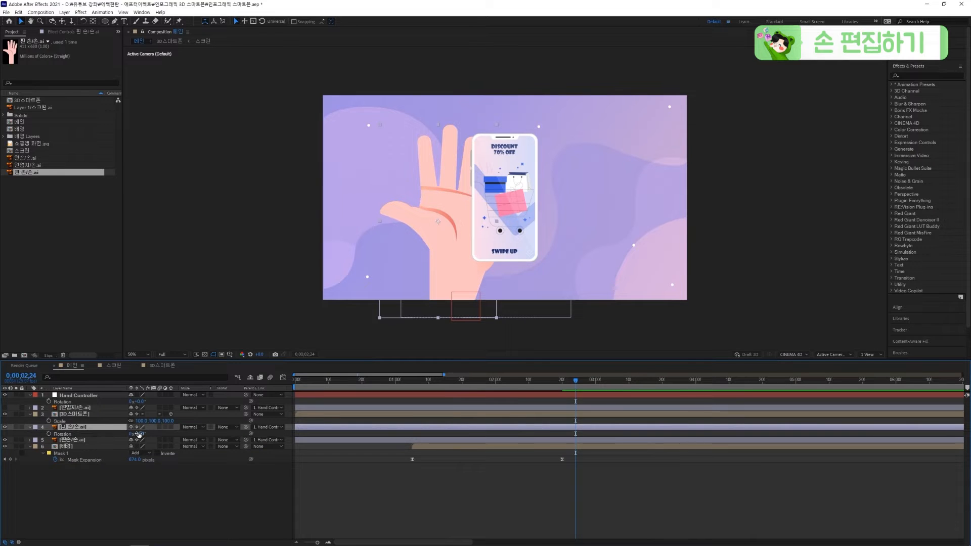
{"action": "key", "text": "t"}
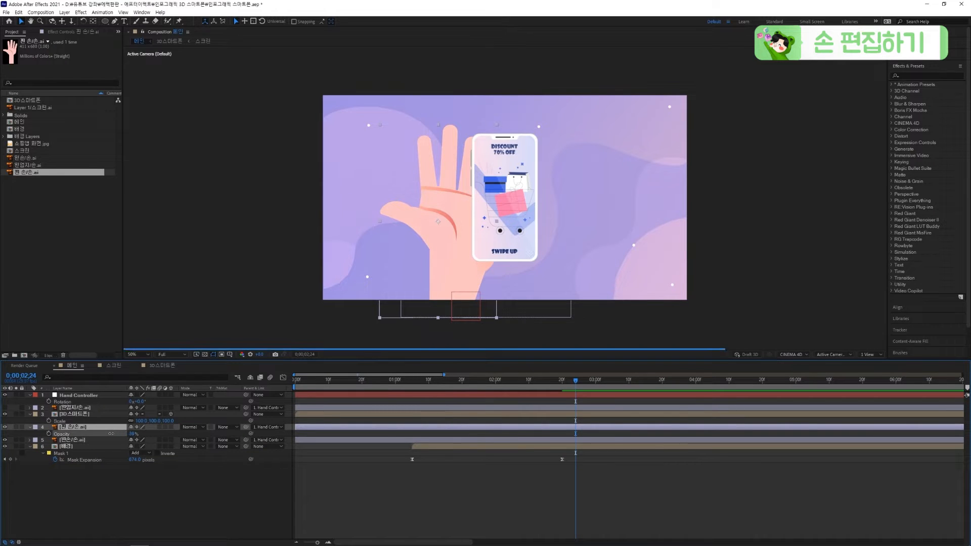
{"action": "left_click_drag", "start_coordinate": [134, 434], "coordinate": [112, 437]}
{"action": "left_click", "coordinate": [134, 434]}
{"action": "type", "text": "50"}
{"action": "key", "text": "Return"}
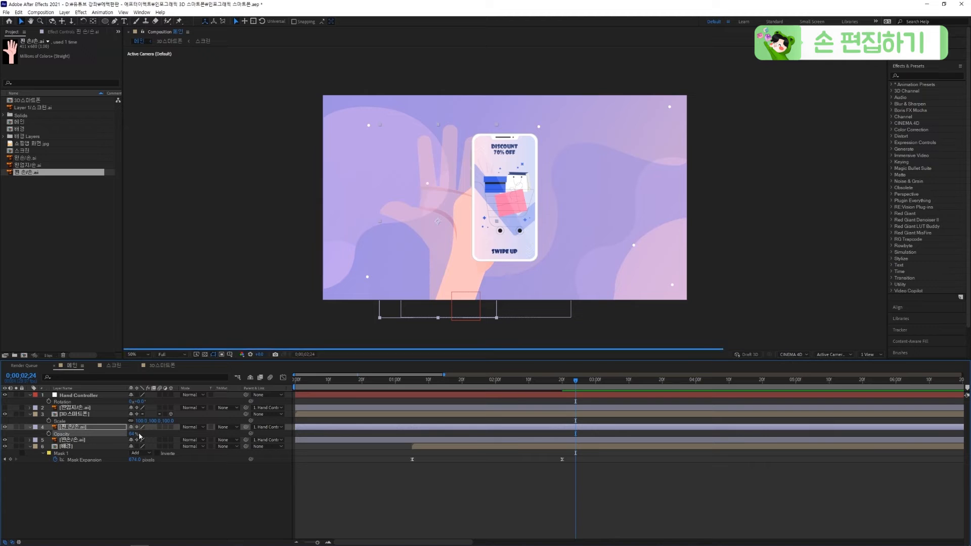
Rotate the open-hand layer about 20° clockwise and move it right to align its wrist with the gripping hand.
{"action": "key", "text": "r"}
{"action": "mouse_move", "coordinate": [137, 434]}
{"action": "left_mouse_down"}
{"action": "mouse_move", "coordinate": [149, 437]}
{"action": "mouse_move", "coordinate": [138, 434]}
{"action": "left_mouse_up"}
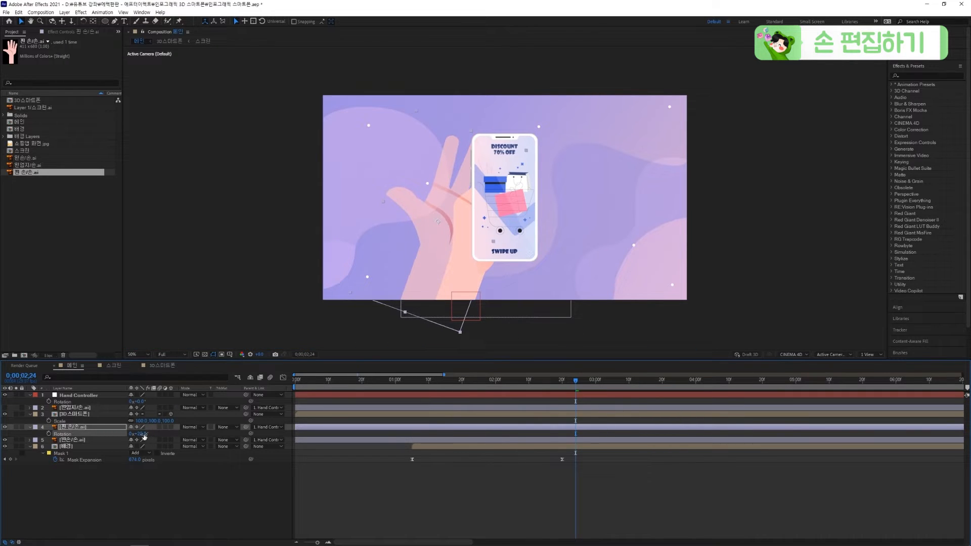
{"action": "left_click_drag", "start_coordinate": [439, 221], "coordinate": [472, 230]}
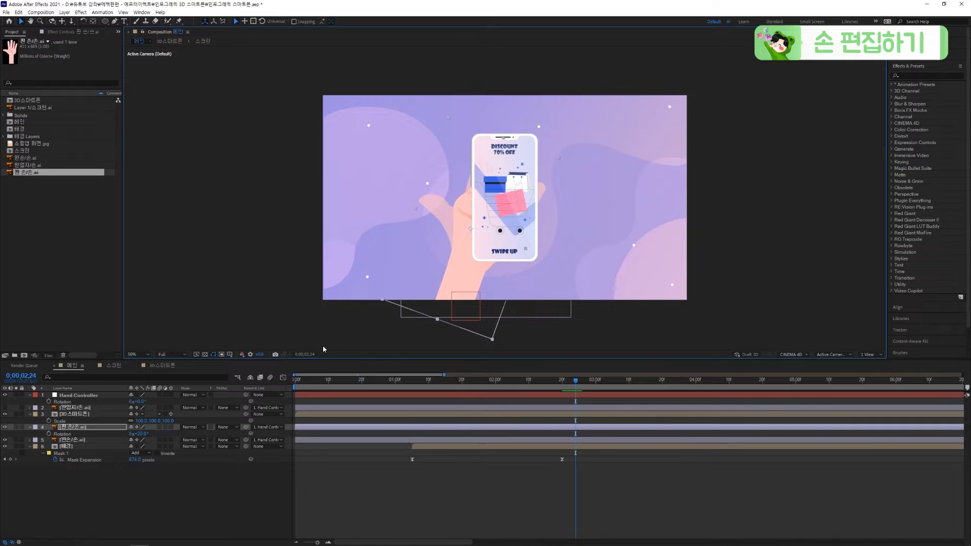
{"action": "left_click", "coordinate": [71, 428]}
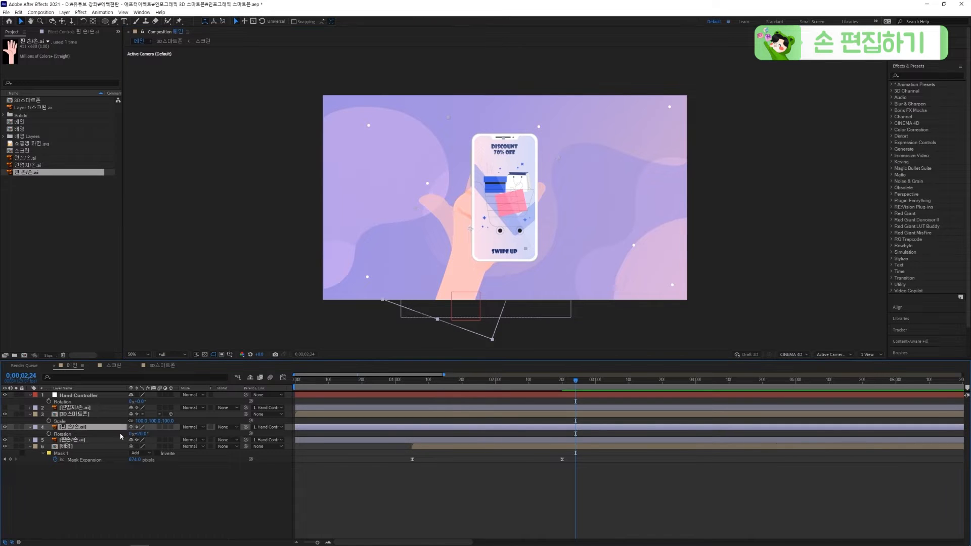
Hide the gripping-hand layer and restore the open-hand layer's opacity to 100%.
{"action": "left_click", "coordinate": [6, 441]}
{"action": "key", "text": "t"}
{"action": "left_click", "coordinate": [136, 438]}
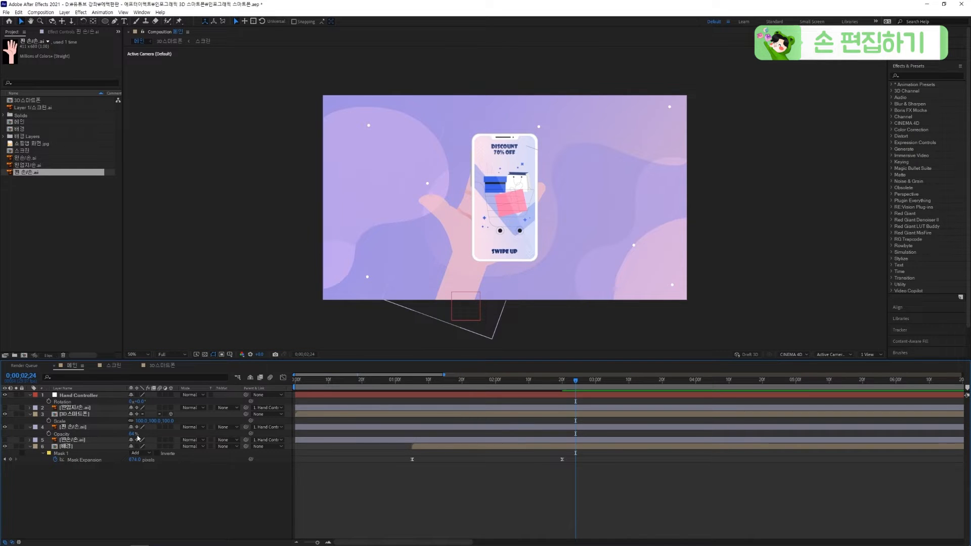
{"action": "left_click_drag", "start_coordinate": [135, 435], "coordinate": [235, 433]}
Set starting Rotation and Position keyframes on the Hand Controller null at 0;00;01;07.
{"action": "left_click", "coordinate": [98, 396]}
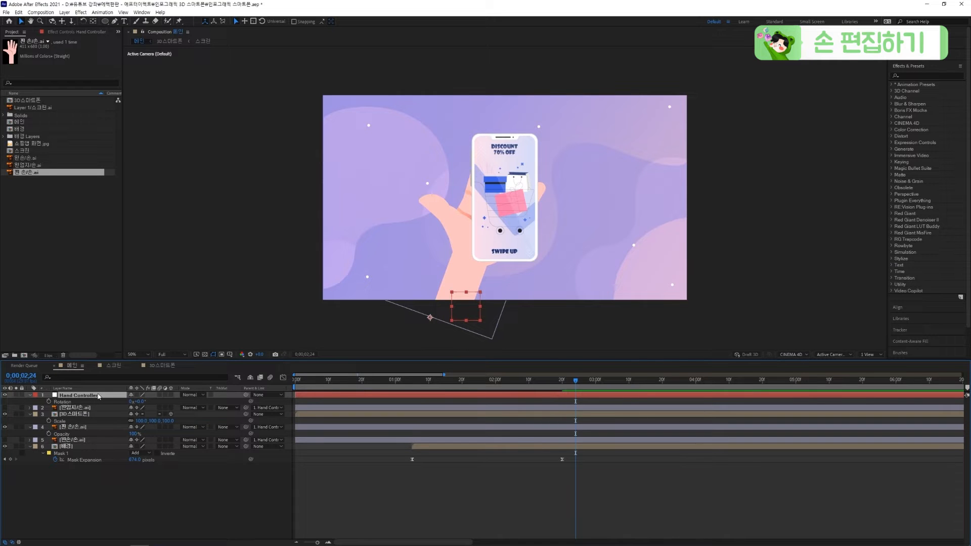
{"action": "left_click_drag", "start_coordinate": [494, 386], "coordinate": [423, 400]}
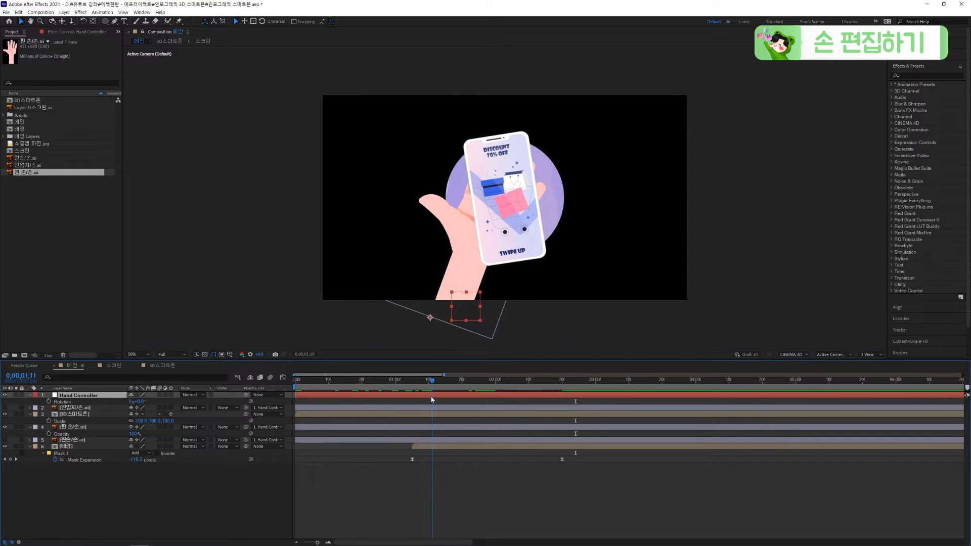
{"action": "mouse_move", "coordinate": [429, 398]}
{"action": "left_mouse_down"}
{"action": "mouse_move", "coordinate": [414, 398]}
{"action": "mouse_move", "coordinate": [460, 396]}
{"action": "mouse_move", "coordinate": [405, 397]}
{"action": "mouse_move", "coordinate": [430, 400]}
{"action": "mouse_move", "coordinate": [418, 402]}
{"action": "left_mouse_up"}
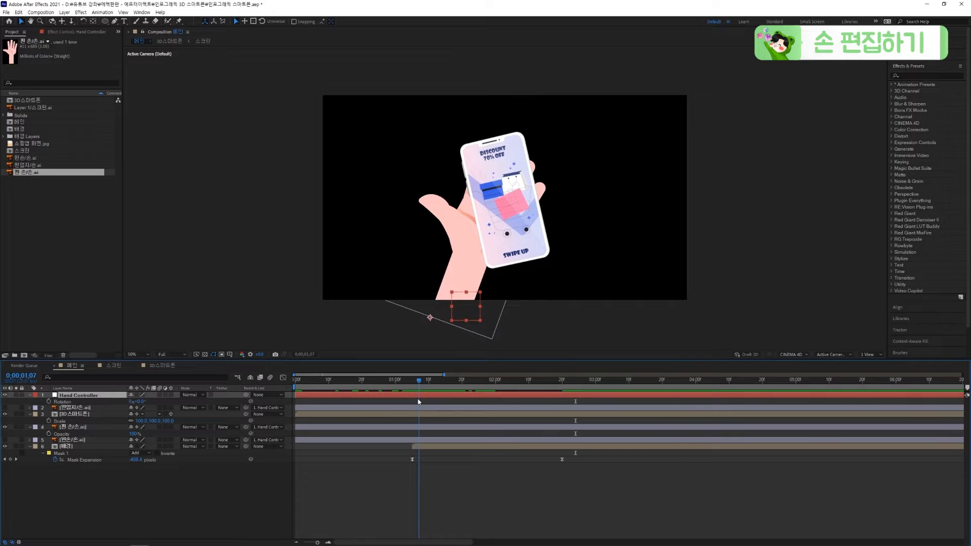
{"action": "left_click", "coordinate": [48, 401]}
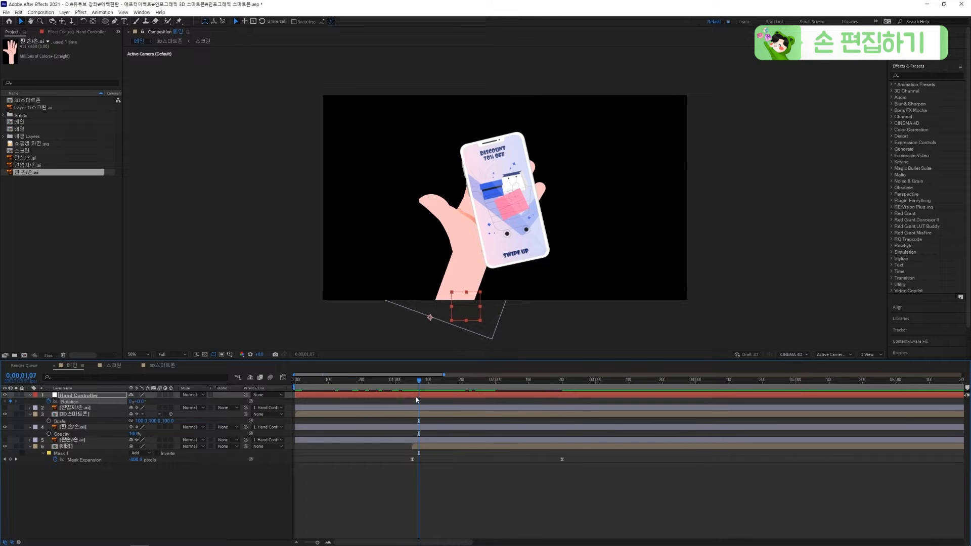
{"action": "mouse_move", "coordinate": [408, 388]}
{"action": "left_mouse_down"}
{"action": "mouse_move", "coordinate": [324, 392]}
{"action": "mouse_move", "coordinate": [420, 395]}
{"action": "left_mouse_up"}
{"action": "key", "text": "p"}
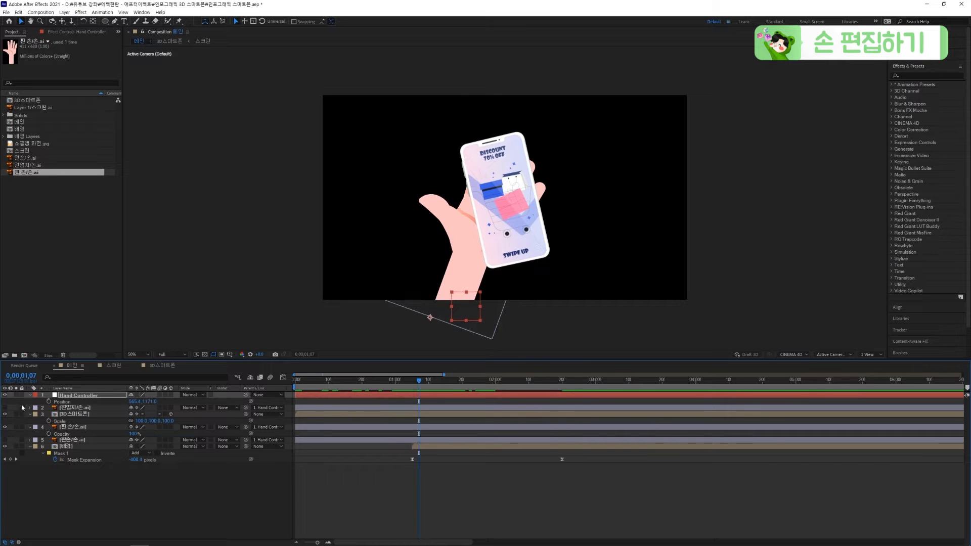
{"action": "left_click", "coordinate": [49, 402]}
{"action": "key", "text": "u"}
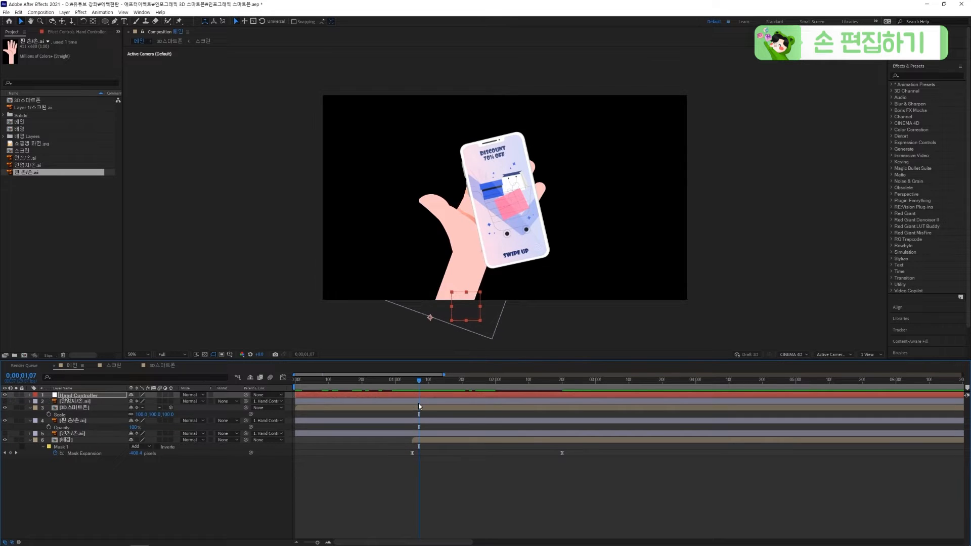
At 0;00;00;00, keyframe the Hand Controller below the frame with Y position 1268 and rotation 81°.
{"action": "key", "text": "u"}
{"action": "left_click_drag", "start_coordinate": [413, 383], "coordinate": [286, 383]}
{"action": "left_click_drag", "start_coordinate": [137, 408], "coordinate": [177, 404]}
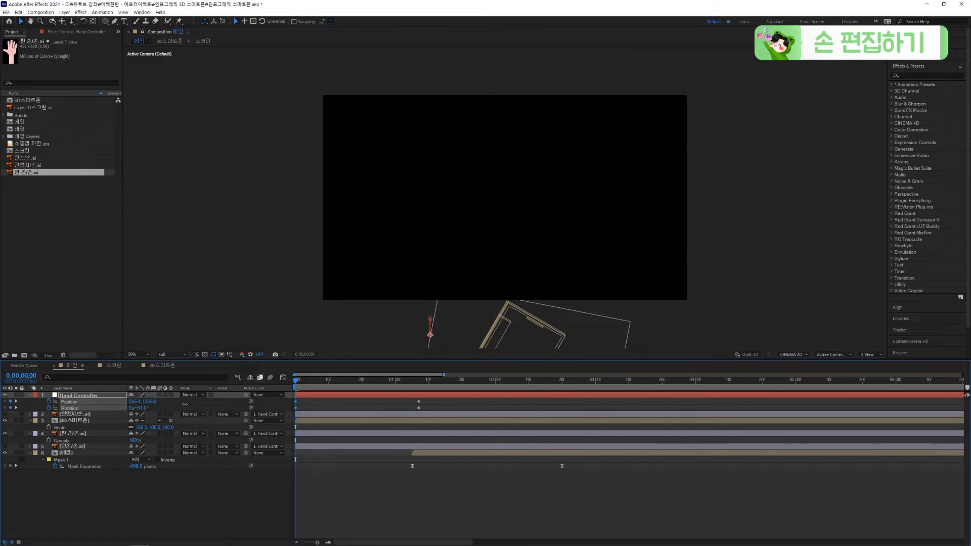
{"action": "left_click", "coordinate": [471, 483]}
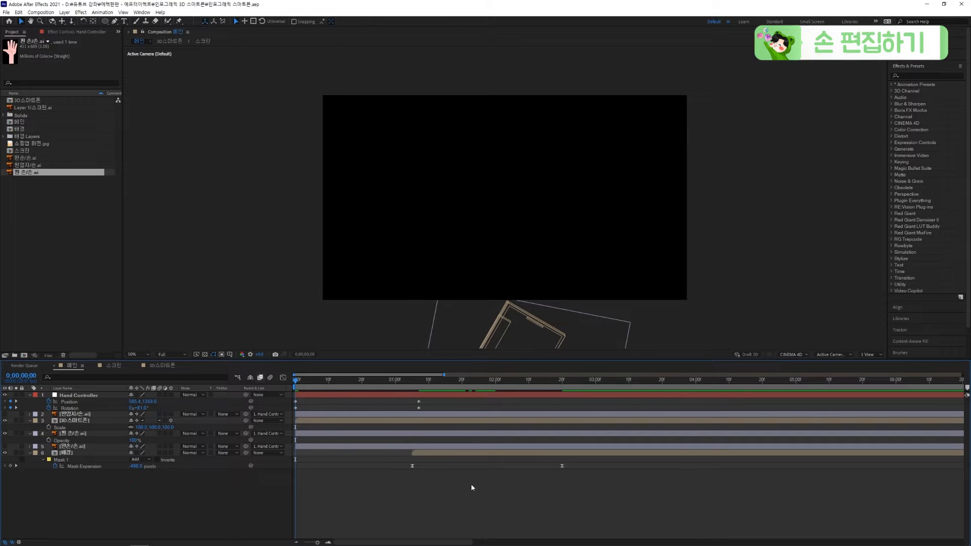
Set the composition's preview resolution to Quarter and play back the hand's entrance.
{"action": "left_click", "coordinate": [174, 355]}
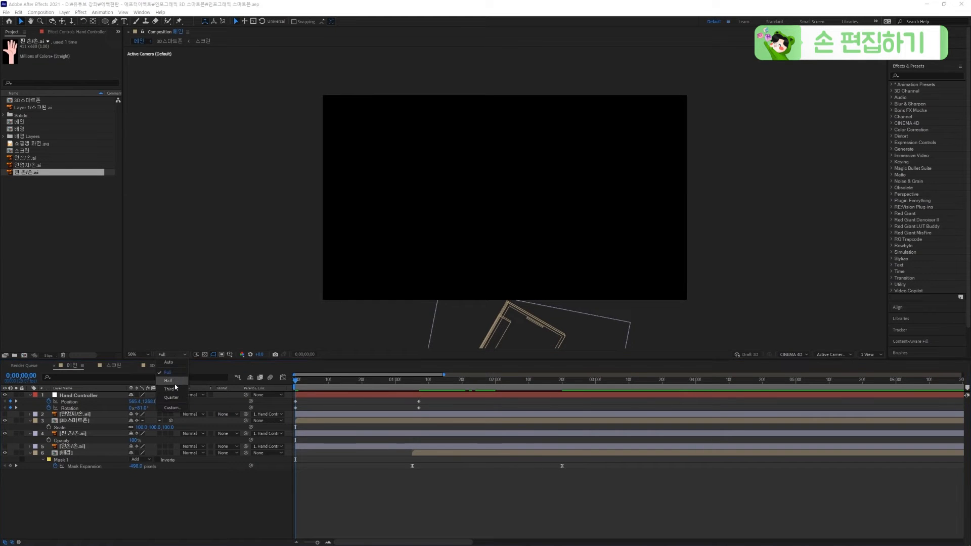
{"action": "left_click", "coordinate": [172, 398]}
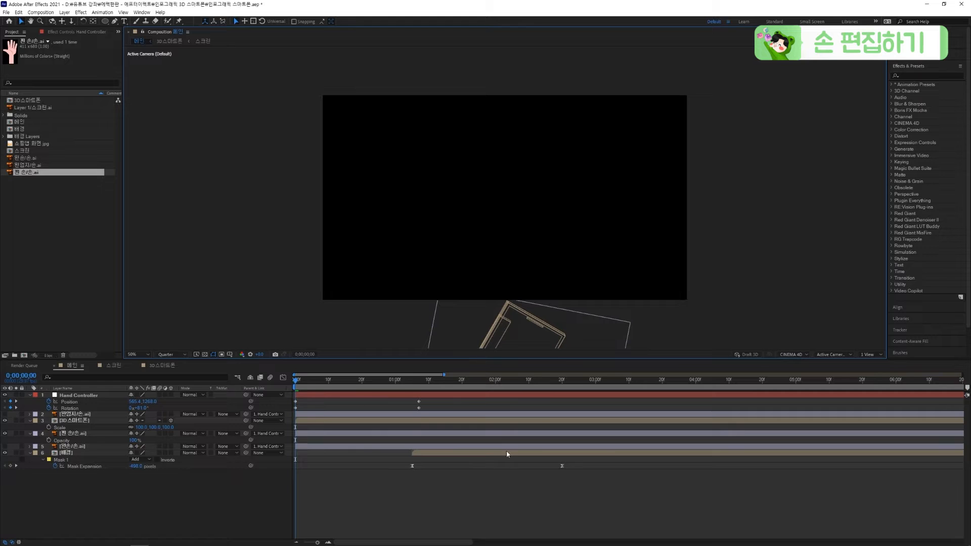
{"action": "key", "text": "space"}
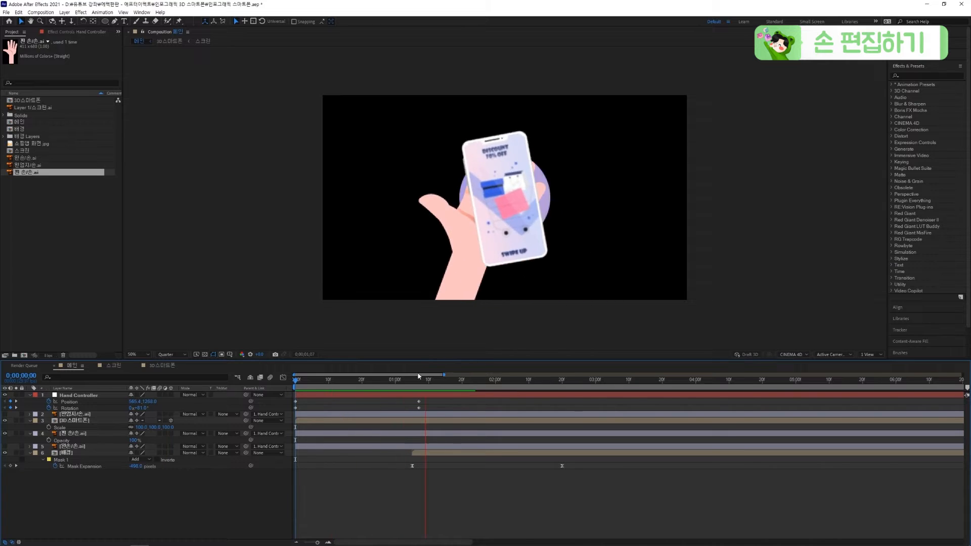
{"action": "key", "text": "space"}
{"action": "key", "text": "space"}
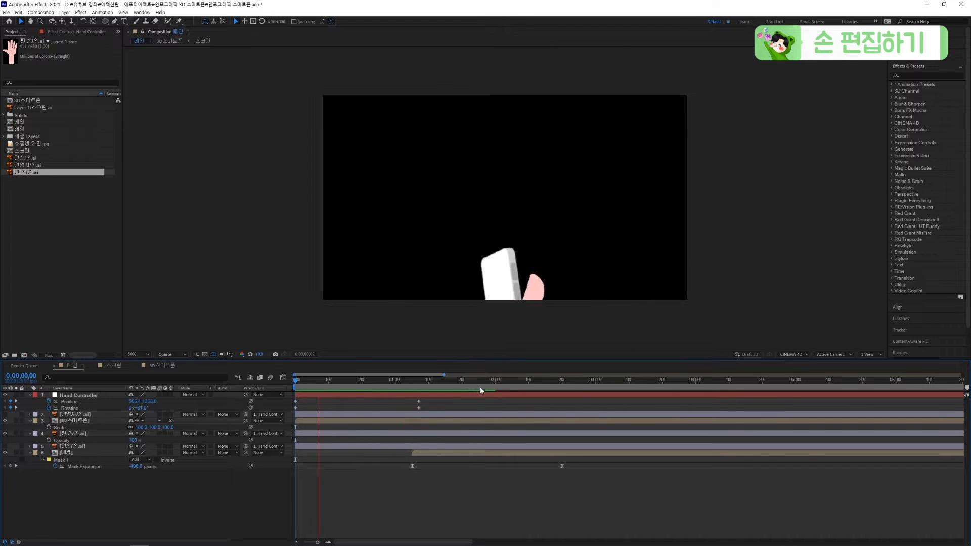
Shape the speed graph of the Hand Controller's Position and Rotation keyframes for a fast start and slow finish, and preview it.
{"action": "left_click_drag", "start_coordinate": [413, 409], "coordinate": [299, 416]}
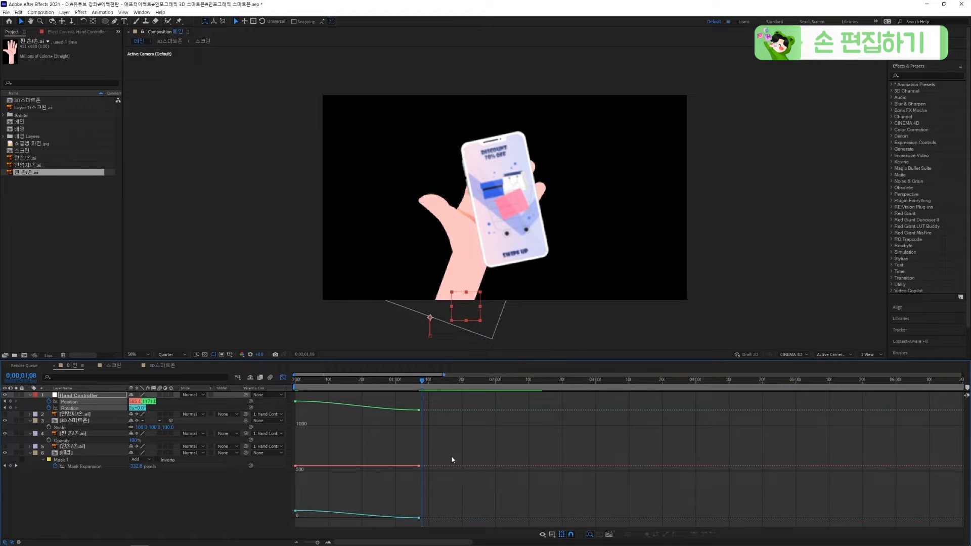
{"action": "right_click", "coordinate": [442, 438]}
{"action": "left_click", "coordinate": [480, 370]}
{"action": "left_click_drag", "start_coordinate": [447, 461], "coordinate": [293, 468]}
{"action": "left_click_drag", "start_coordinate": [399, 465], "coordinate": [300, 464]}
{"action": "key", "text": "space"}
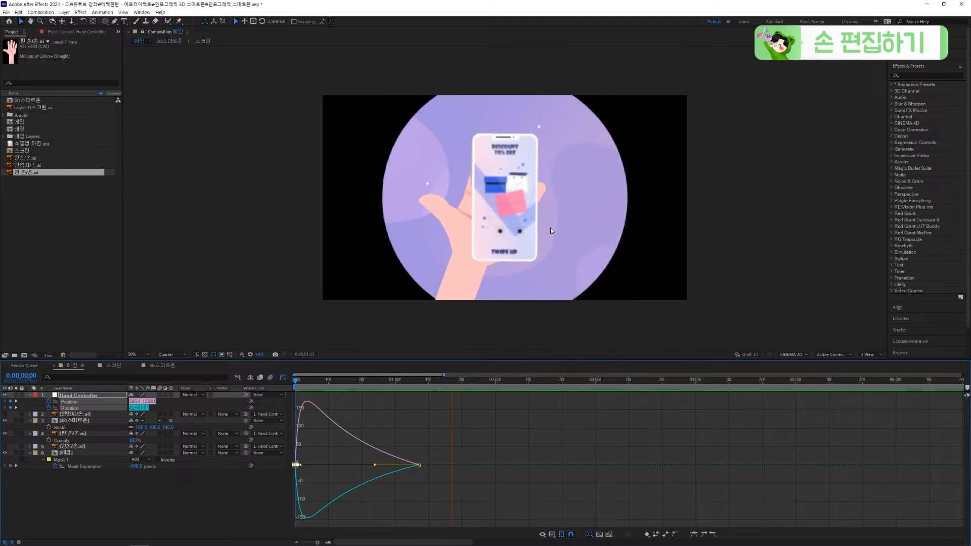
{"action": "key", "text": "space"}
{"action": "key", "text": "space"}
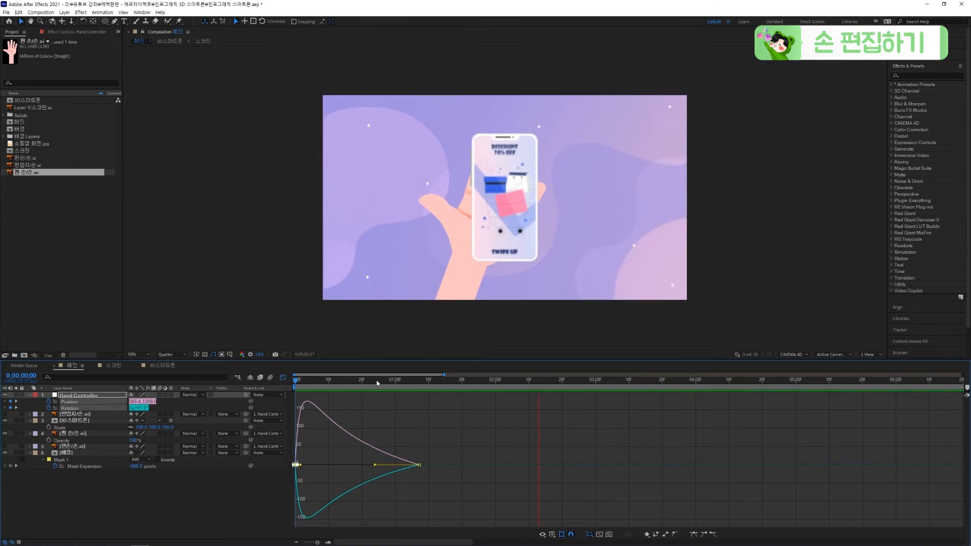
Close the Graph Editor and trim the open-hand layer to end at 0;00;01;07.
{"action": "left_click_drag", "start_coordinate": [431, 382], "coordinate": [420, 417]}
{"action": "left_click", "coordinate": [284, 377]}
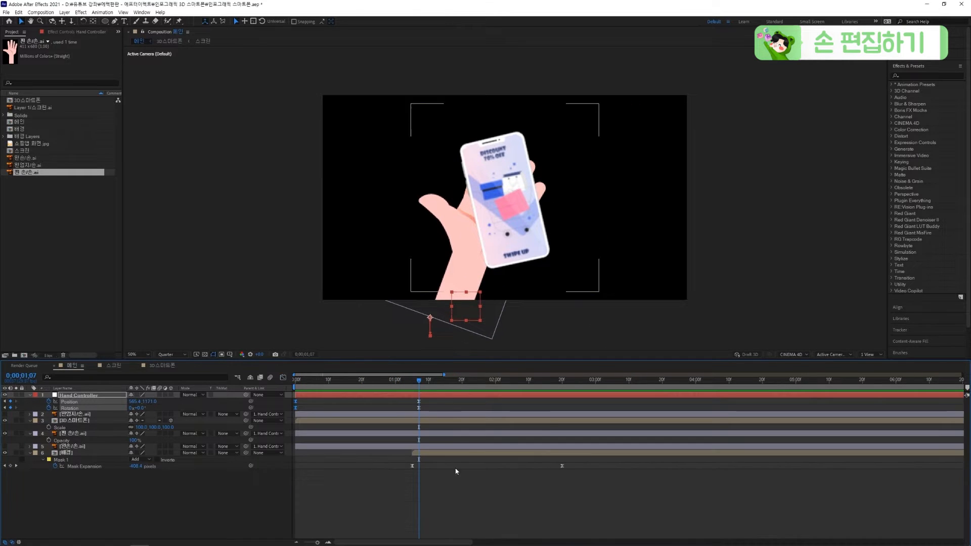
{"action": "left_click", "coordinate": [441, 493]}
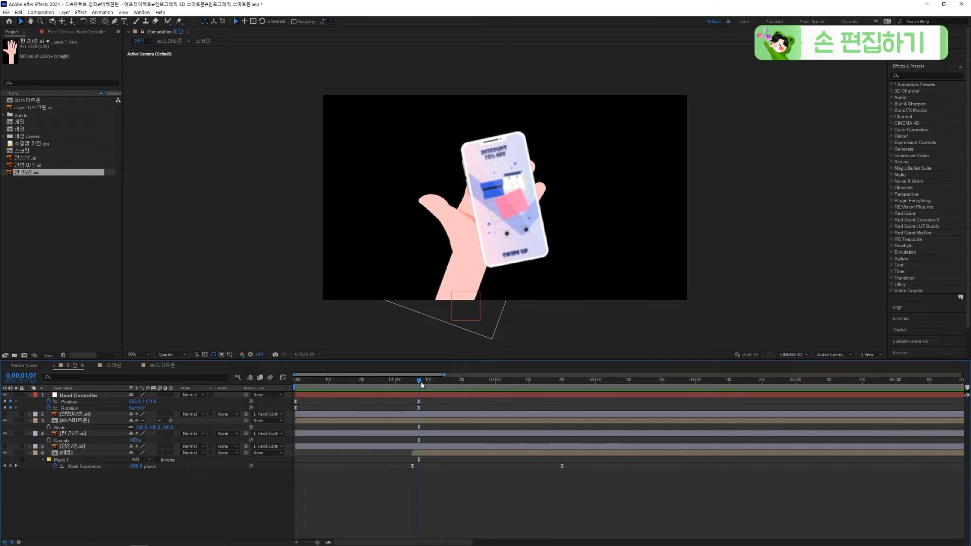
{"action": "left_click", "coordinate": [80, 434]}
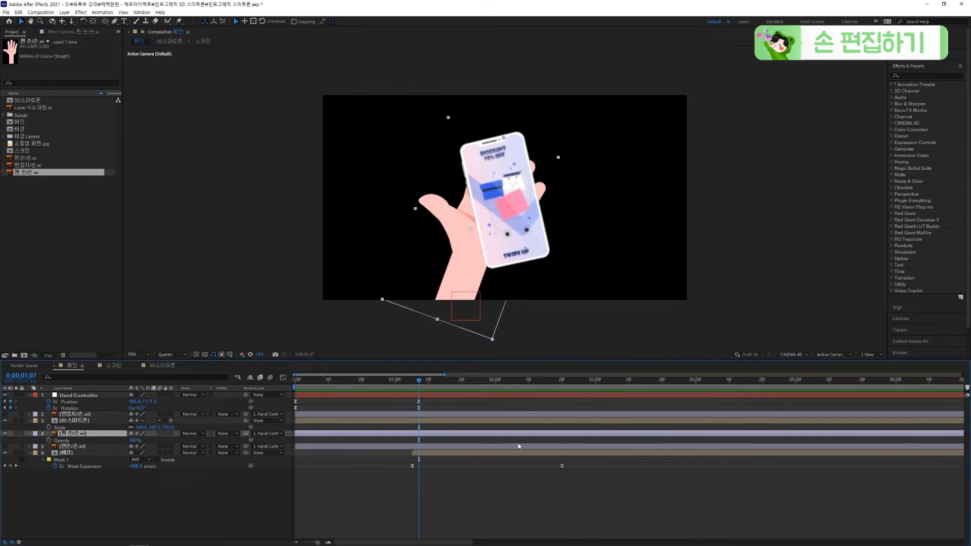
{"action": "key", "text": "alt+bracketright"}
{"action": "left_click", "coordinate": [429, 440]}
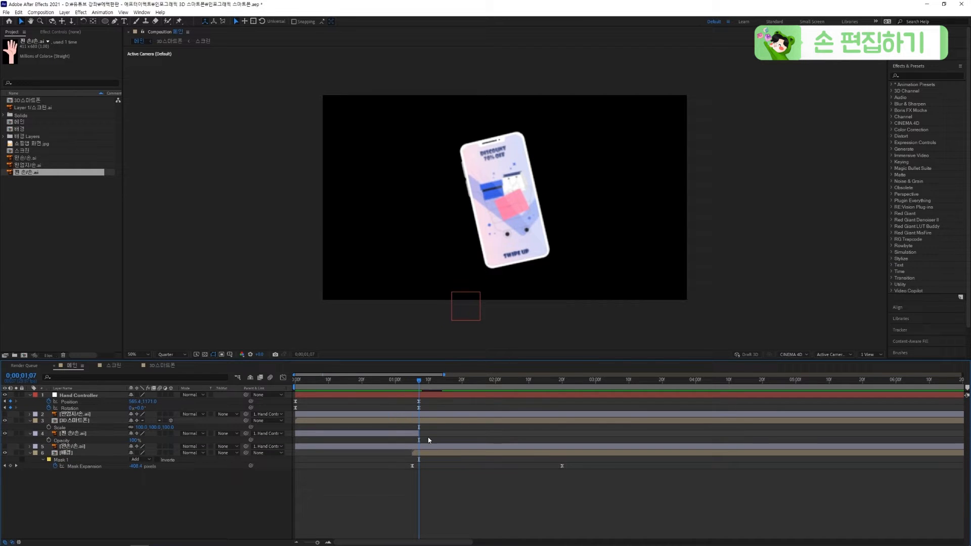
Show the thumb and gripping-hand layers, trim both to start at 0;00;01;07, and preview the hand swap.
{"action": "left_click", "coordinate": [72, 415]}
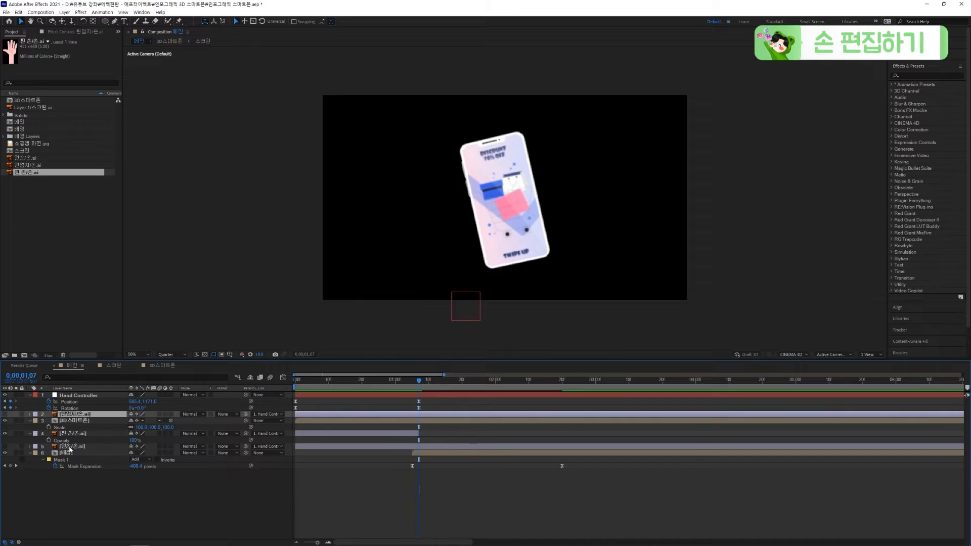
{"action": "left_click", "coordinate": [70, 448], "text": "ctrl"}
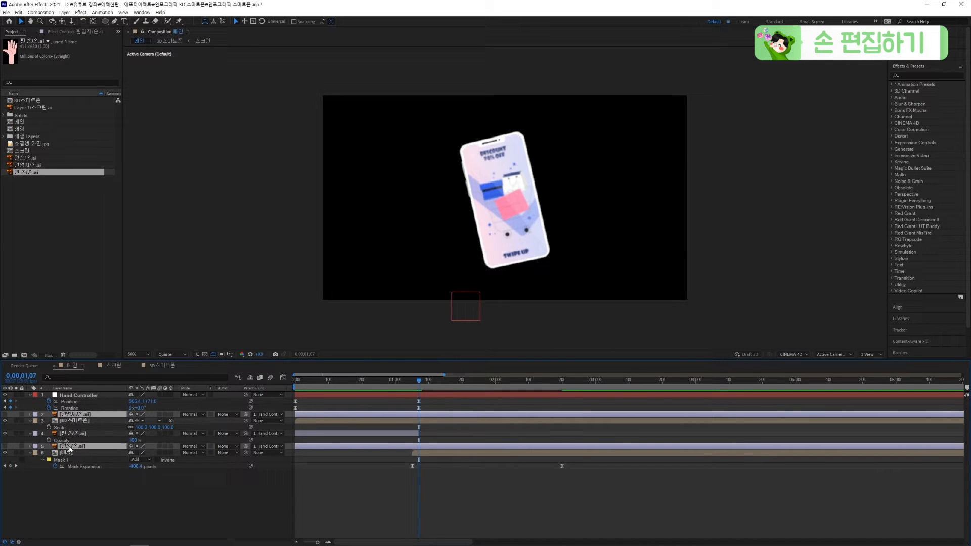
{"action": "left_click", "coordinate": [5, 415]}
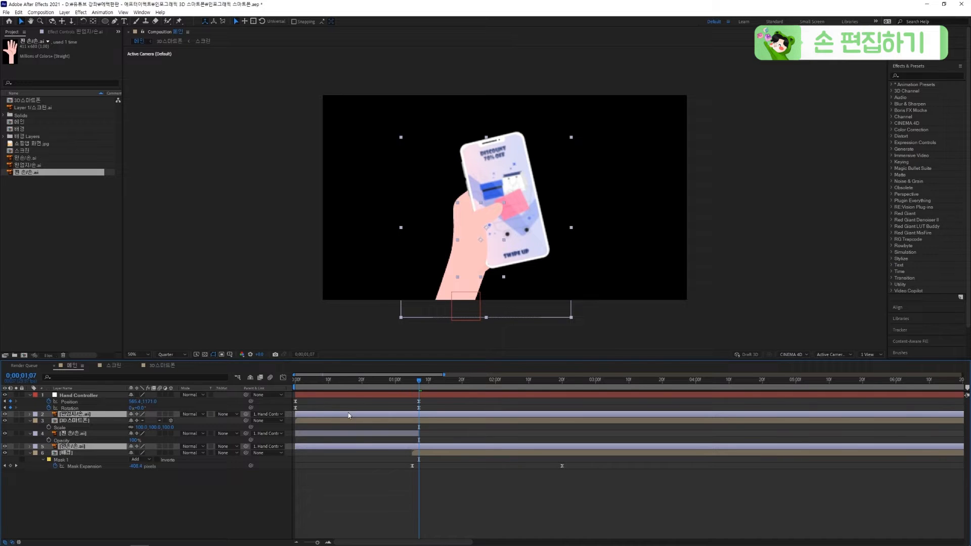
{"action": "key", "text": "ctrl+shift+d"}
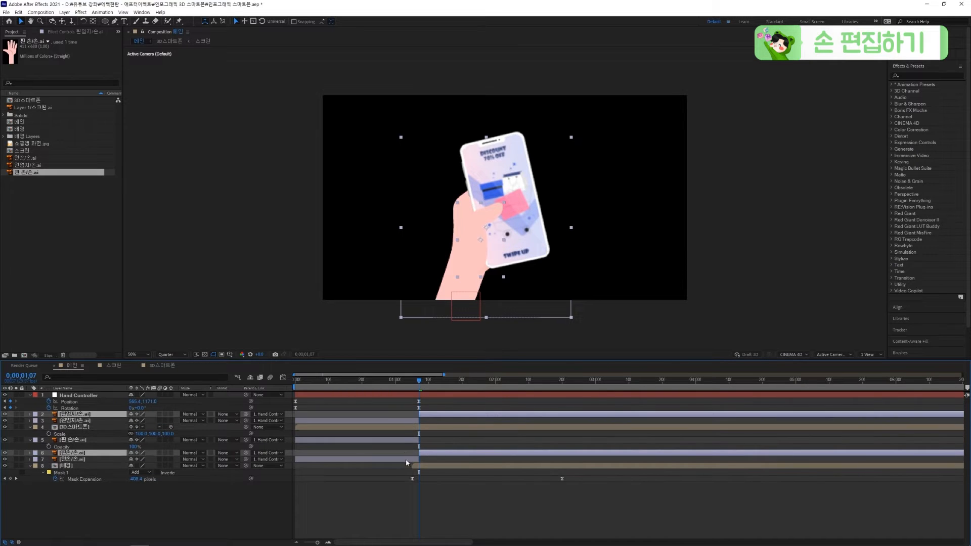
{"action": "key", "text": "ctrl+z"}
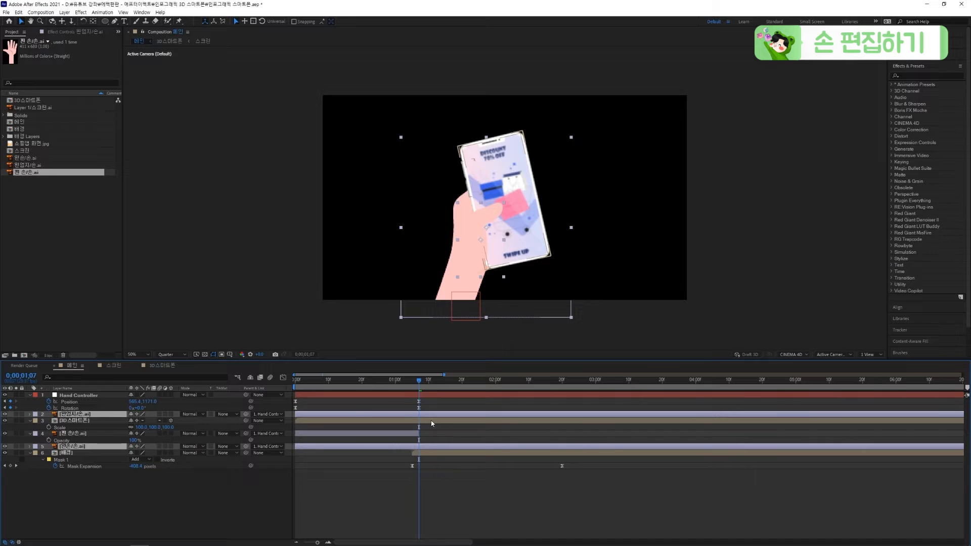
{"action": "key", "text": "alt+bracketleft"}
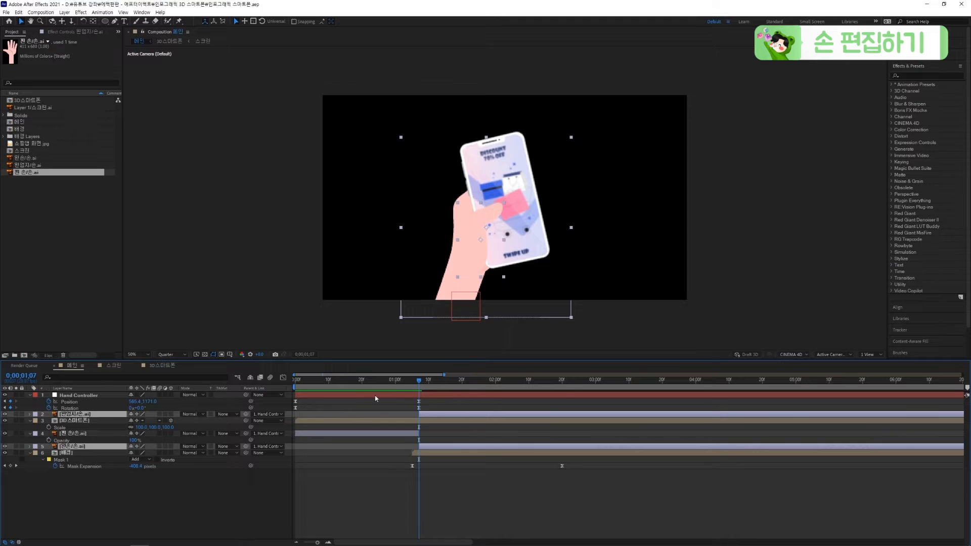
{"action": "key", "text": "space"}
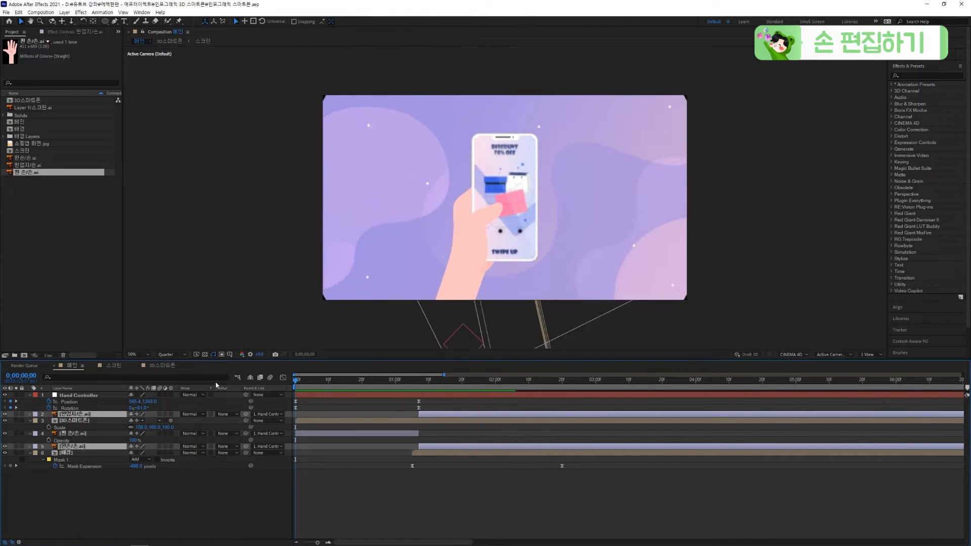
{"action": "key", "text": "space"}
Try parenting the thumb and gripping-hand layers to the 3D스마트폰 layer, and reassign both to Hand Controller.
{"action": "left_click_drag", "start_coordinate": [451, 380], "coordinate": [557, 387]}
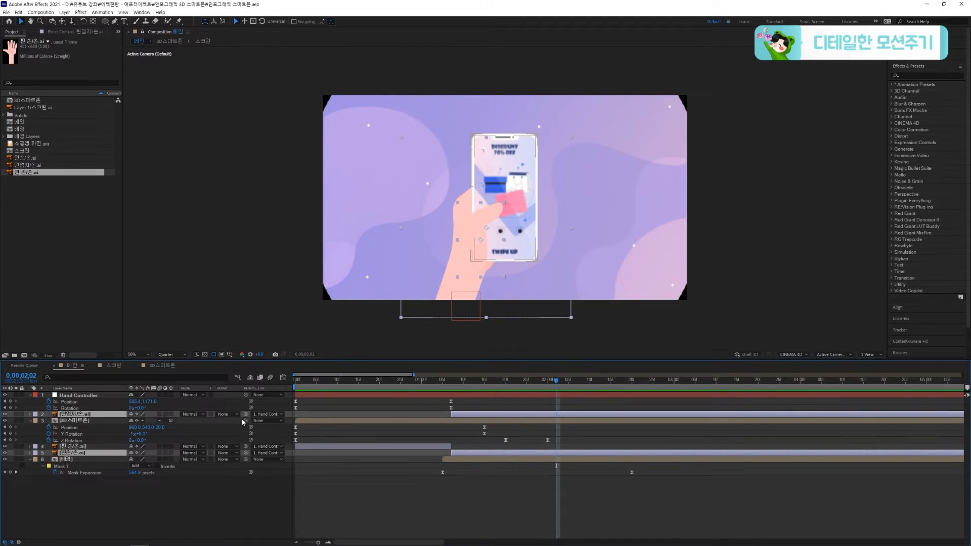
{"action": "left_click_drag", "start_coordinate": [246, 414], "coordinate": [228, 438]}
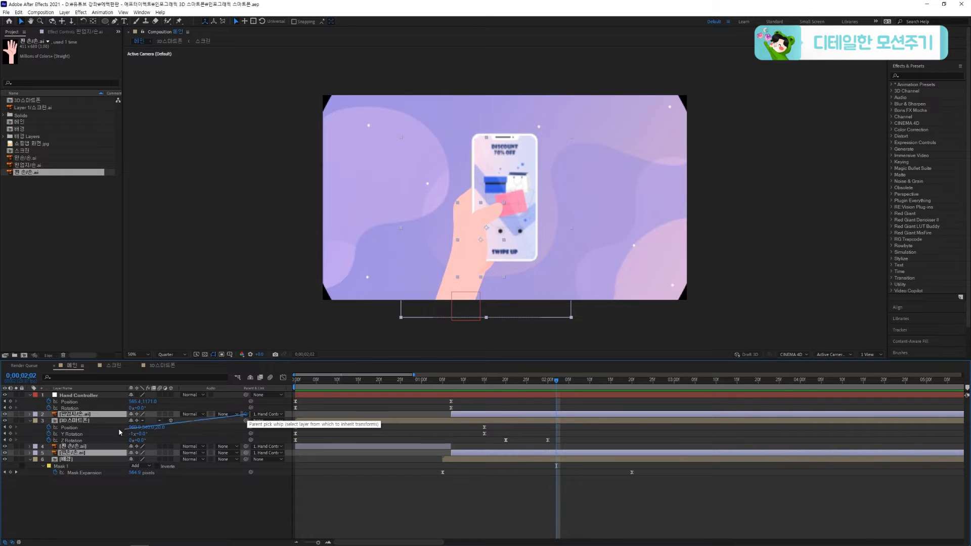
{"action": "left_click_drag", "start_coordinate": [121, 433], "coordinate": [86, 424]}
{"action": "left_click_drag", "start_coordinate": [441, 385], "coordinate": [488, 411]}
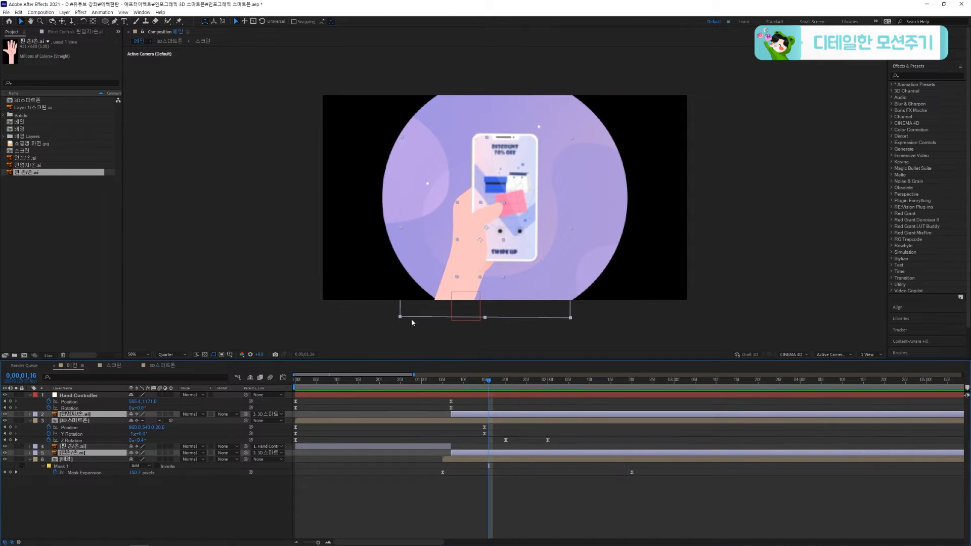
{"action": "left_click_drag", "start_coordinate": [475, 374], "coordinate": [570, 396]}
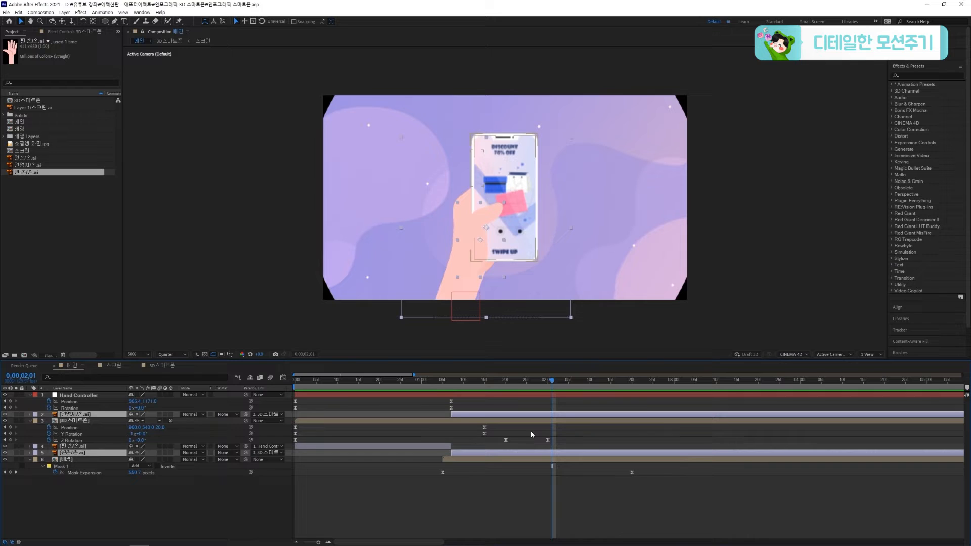
{"action": "left_click", "coordinate": [266, 415]}
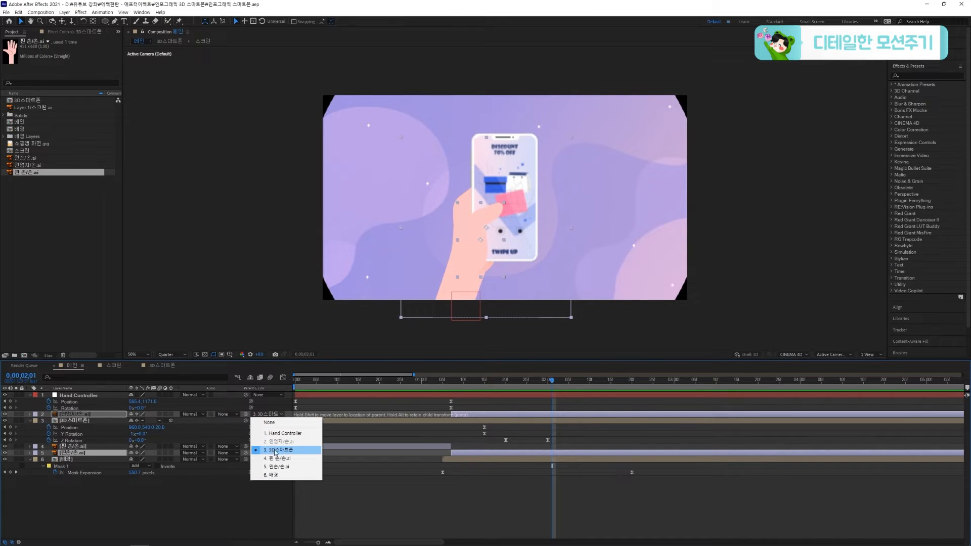
{"action": "left_click", "coordinate": [283, 434]}
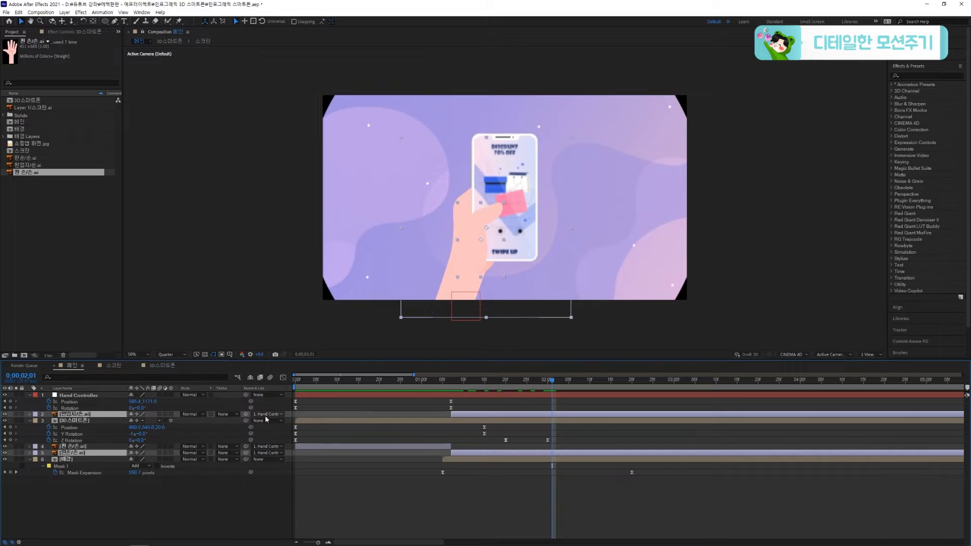
Remove the Z Rotation keyframes from the 3D스마트폰 layer at 0;00;01;07, keeping the phone's tilt.
{"action": "left_click", "coordinate": [88, 422]}
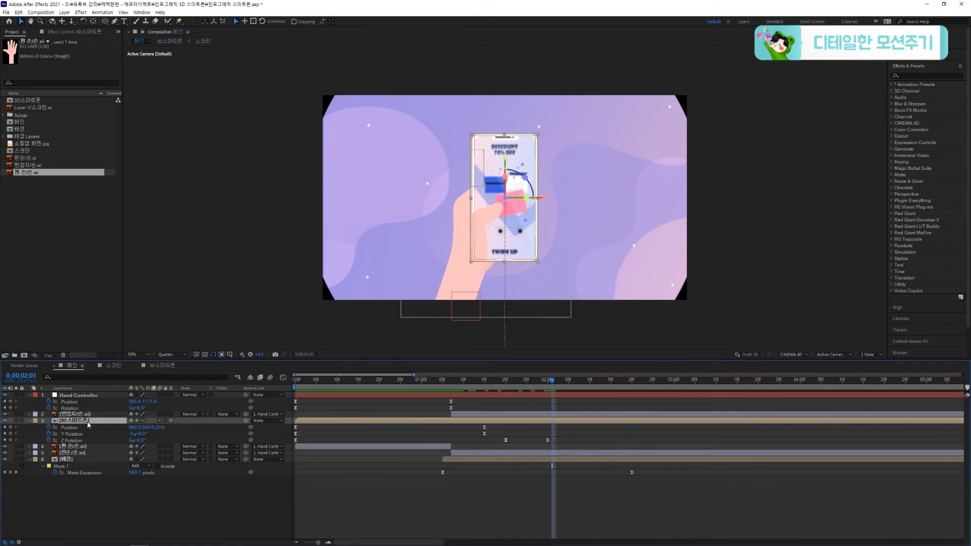
{"action": "left_click", "coordinate": [81, 453]}
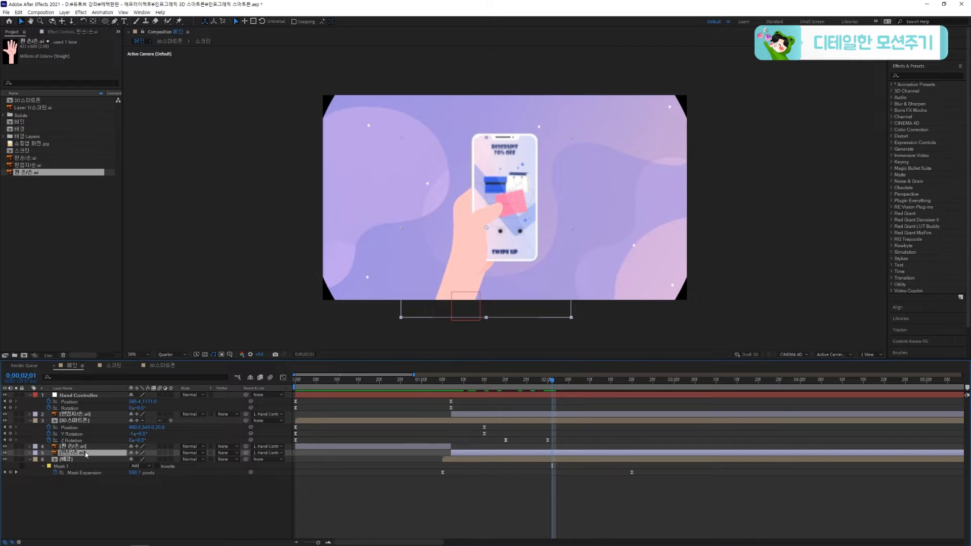
{"action": "left_click", "coordinate": [92, 421]}
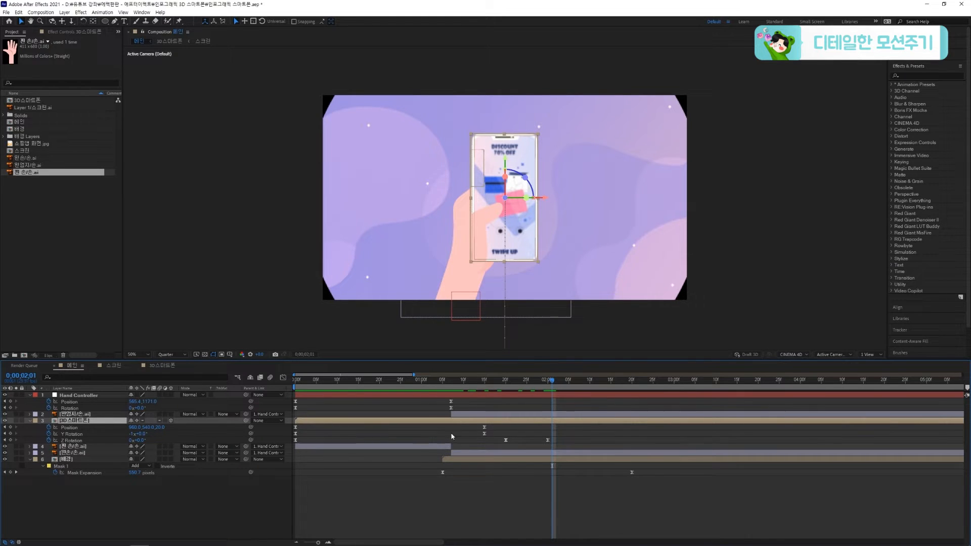
{"action": "left_click_drag", "start_coordinate": [474, 388], "coordinate": [463, 424]}
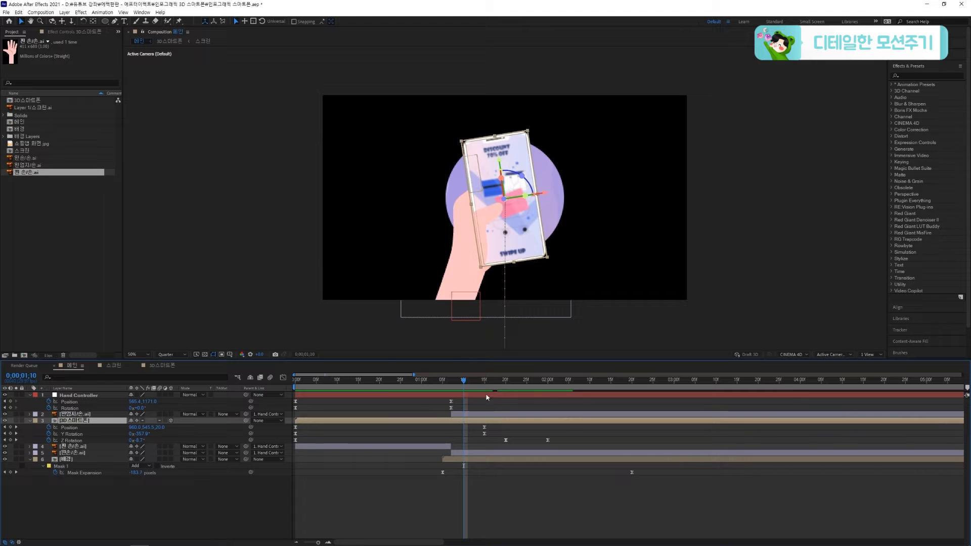
{"action": "left_click_drag", "start_coordinate": [467, 385], "coordinate": [452, 412]}
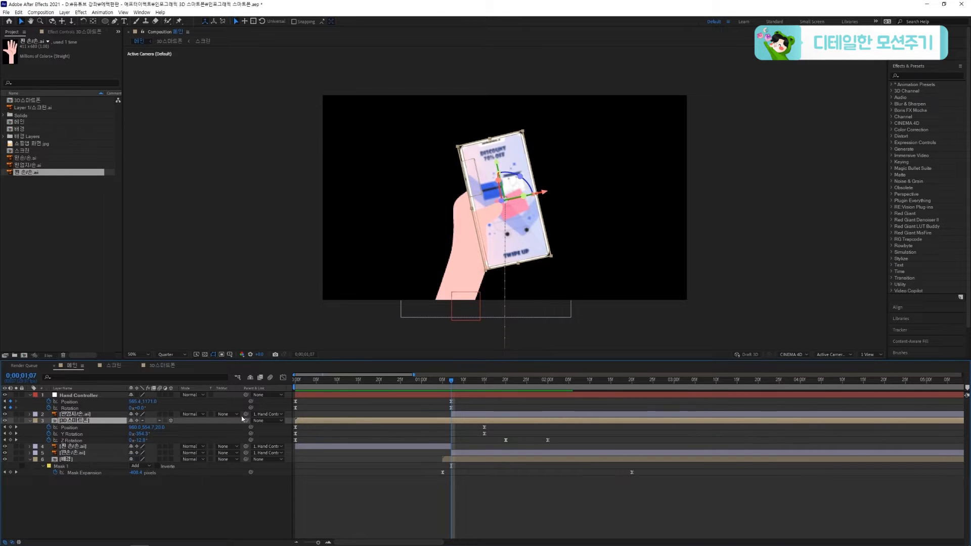
{"action": "left_click", "coordinate": [82, 421]}
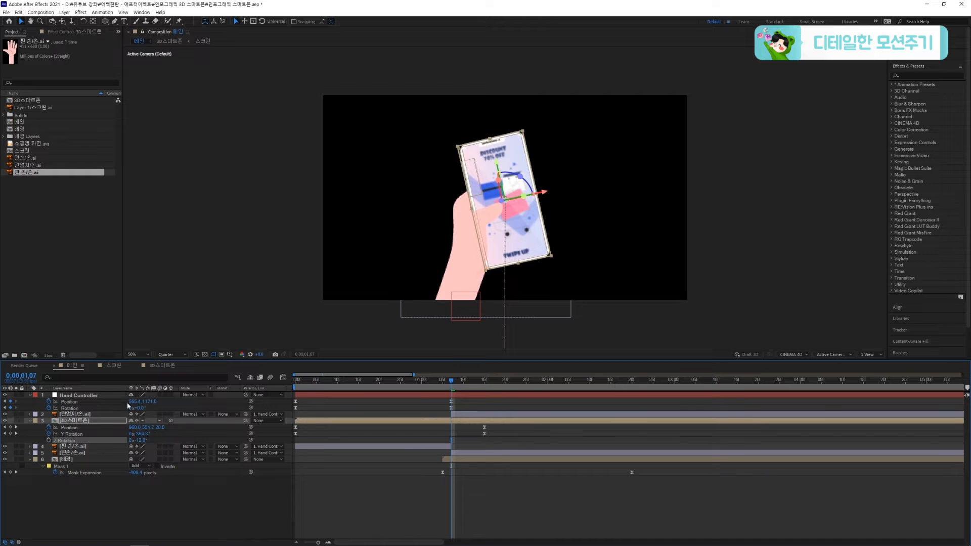
Move the ending Position and Y Rotation keyframes of the 3D스마트폰 layer to 0;00;01;07.
{"action": "mouse_move", "coordinate": [462, 389]}
{"action": "left_mouse_down"}
{"action": "mouse_move", "coordinate": [480, 388]}
{"action": "mouse_move", "coordinate": [451, 397]}
{"action": "left_mouse_up"}
{"action": "left_click_drag", "start_coordinate": [498, 424], "coordinate": [486, 435]}
{"action": "mouse_move", "coordinate": [453, 383]}
{"action": "left_mouse_down"}
{"action": "mouse_move", "coordinate": [464, 383]}
{"action": "mouse_move", "coordinate": [416, 392]}
{"action": "mouse_move", "coordinate": [453, 396]}
{"action": "left_mouse_up"}
{"action": "left_click_drag", "start_coordinate": [485, 427], "coordinate": [453, 433]}
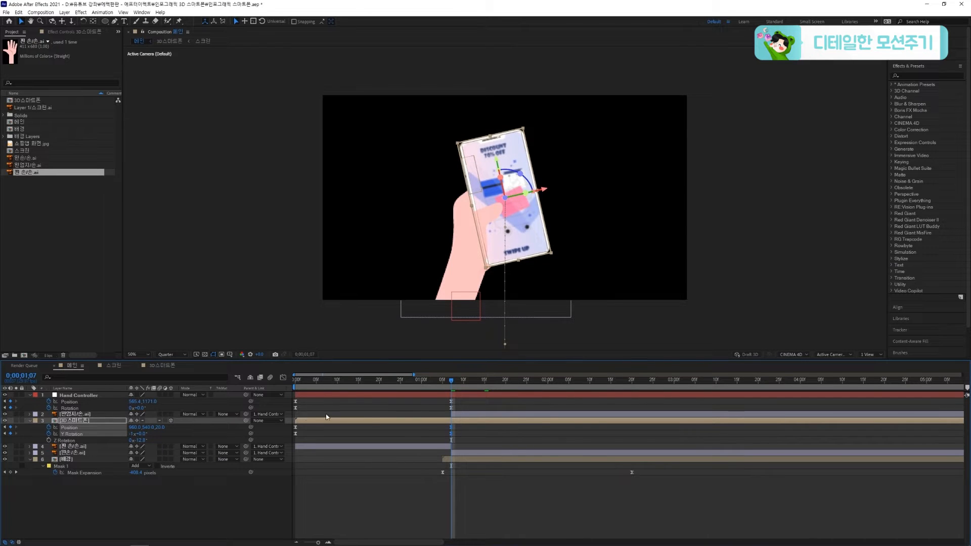
Set the 3D스마트폰 layer's Z Rotation to -15°.
{"action": "left_click", "coordinate": [447, 436]}
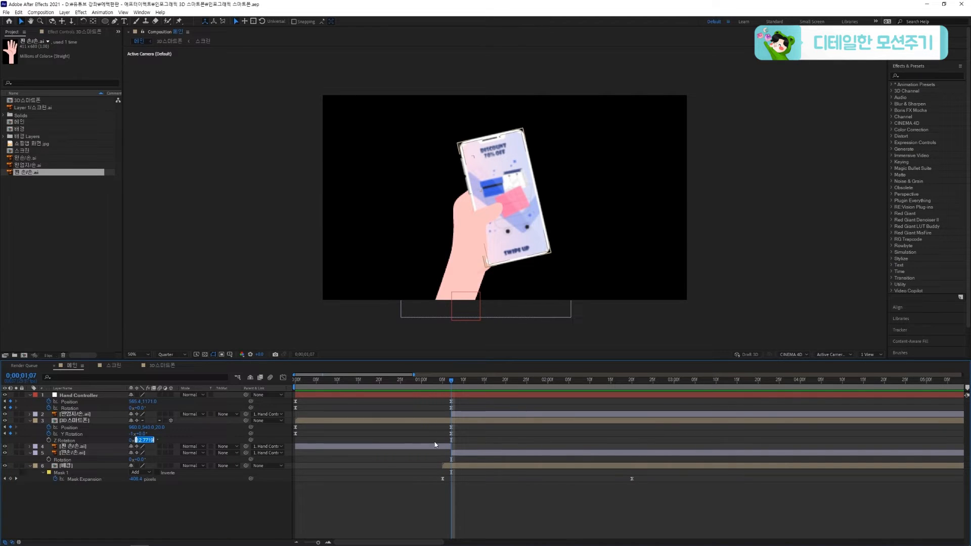
{"action": "type", "text": "5"}
{"action": "key", "text": "Return"}
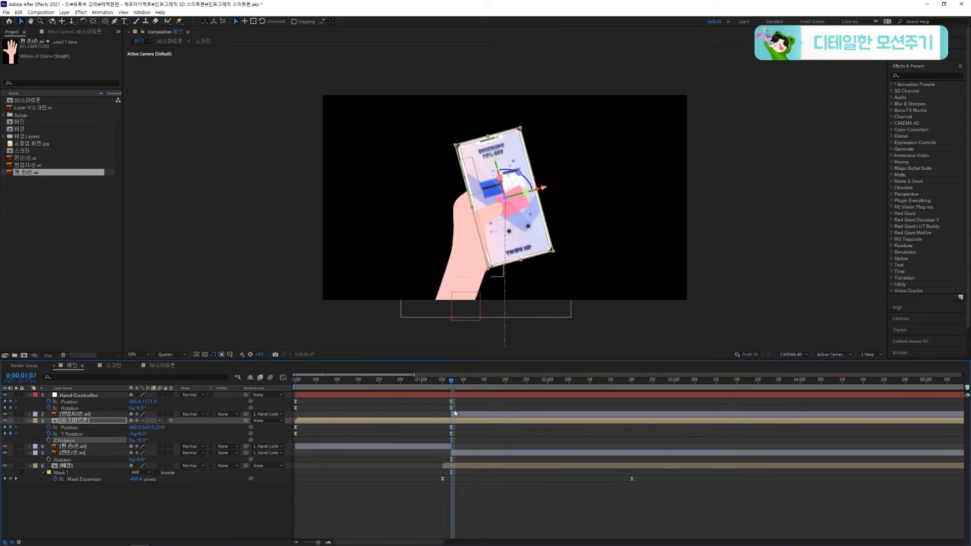
Duplicate the 3D스마트폰 layer and trim the copies at 0;00;01;07, so one ends and the other starts there.
{"action": "left_click", "coordinate": [397, 447]}
{"action": "mouse_move", "coordinate": [450, 386]}
{"action": "left_mouse_down"}
{"action": "mouse_move", "coordinate": [441, 384]}
{"action": "mouse_move", "coordinate": [459, 389]}
{"action": "mouse_move", "coordinate": [451, 387]}
{"action": "left_mouse_up"}
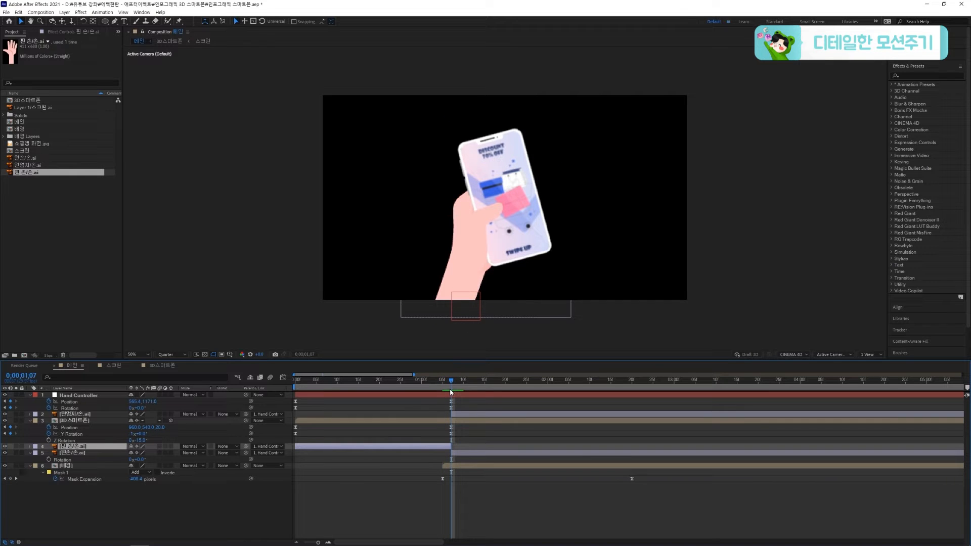
{"action": "left_click", "coordinate": [452, 419]}
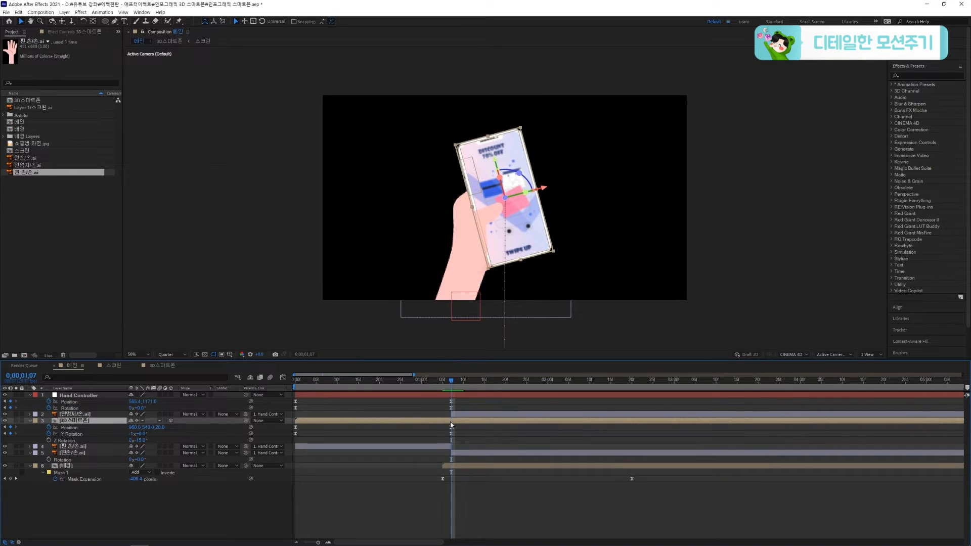
{"action": "key", "text": "ctrl+d"}
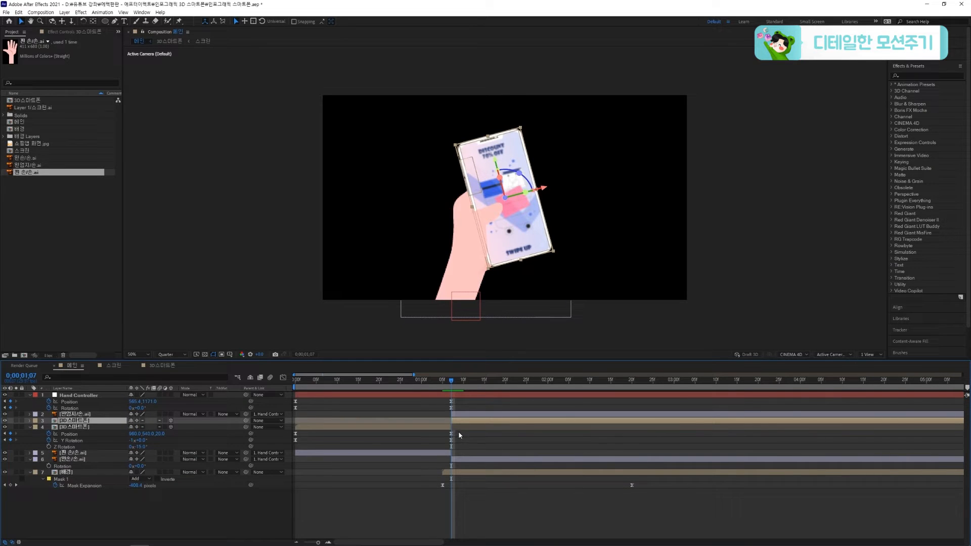
{"action": "left_click", "coordinate": [459, 432]}
{"action": "left_click", "coordinate": [485, 422]}
Parent the 3D스마트폰 copy that starts at 0;00;01;07 to Hand Controller, and make Hand Controller a 3D layer.
{"action": "left_click_drag", "start_coordinate": [166, 427], "coordinate": [94, 397]}
{"action": "left_click", "coordinate": [94, 397]}
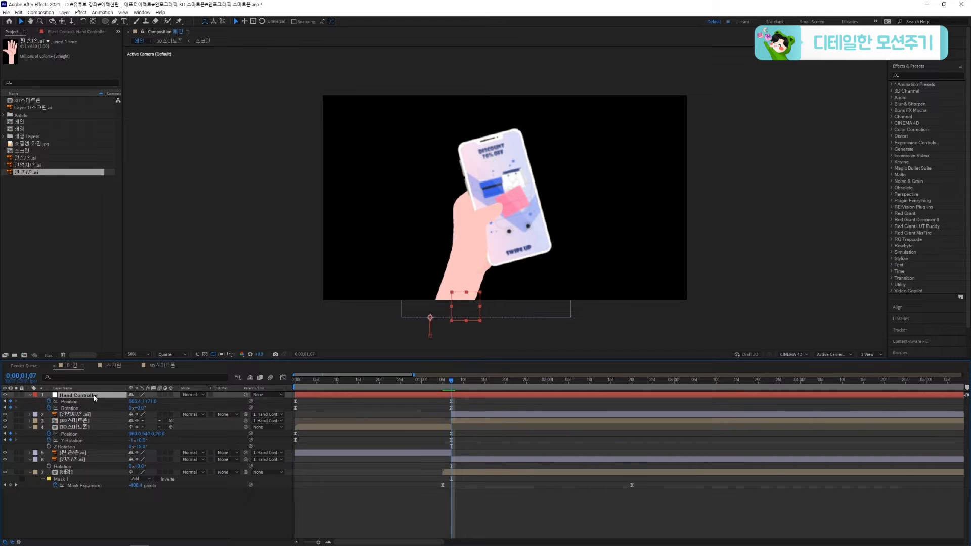
{"action": "left_click", "coordinate": [171, 395]}
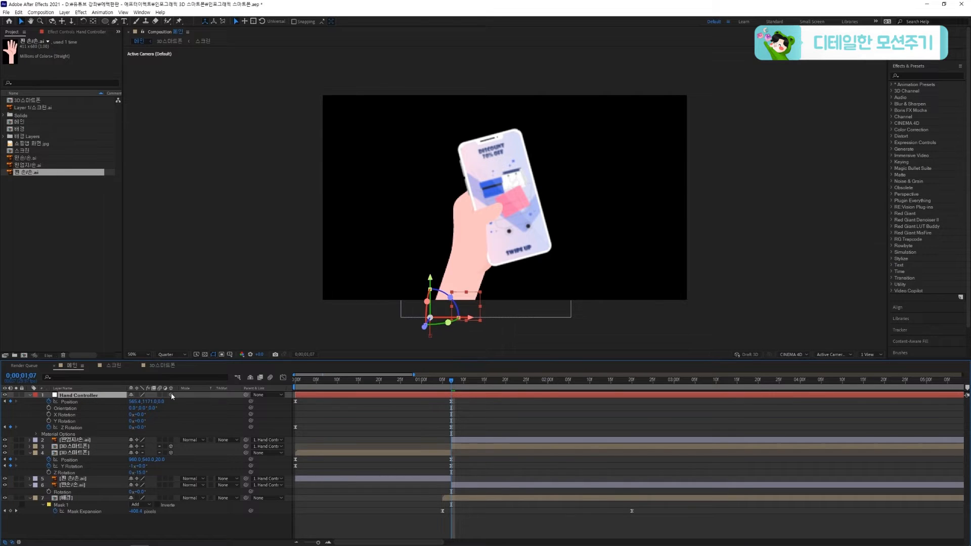
Keyframe the Hand Controller's Z Rotation at 30° on 0;00;01;18 and 15° on 0;00;01;29.
{"action": "left_click_drag", "start_coordinate": [451, 385], "coordinate": [496, 386]}
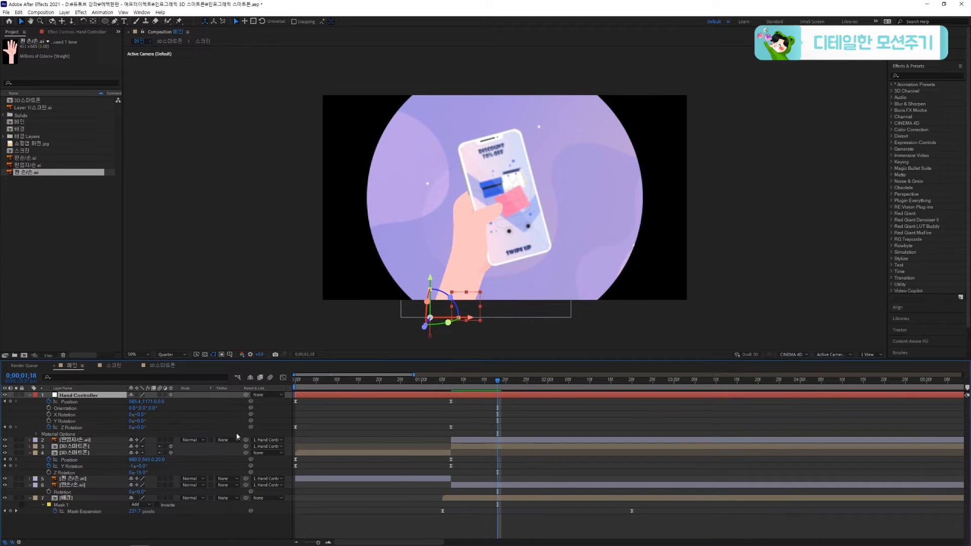
{"action": "left_click_drag", "start_coordinate": [137, 427], "coordinate": [153, 428]}
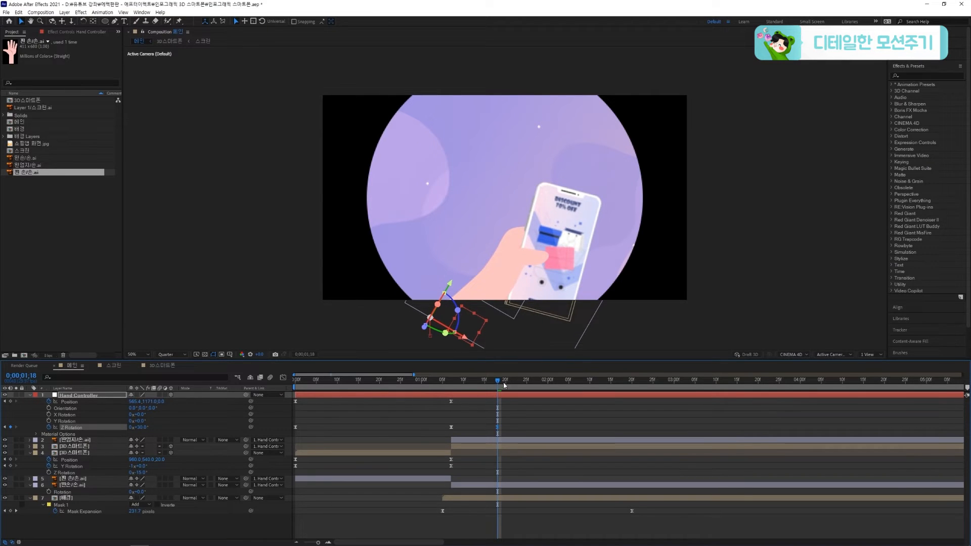
{"action": "left_click_drag", "start_coordinate": [500, 385], "coordinate": [546, 393]}
{"action": "left_click_drag", "start_coordinate": [146, 428], "coordinate": [141, 428]}
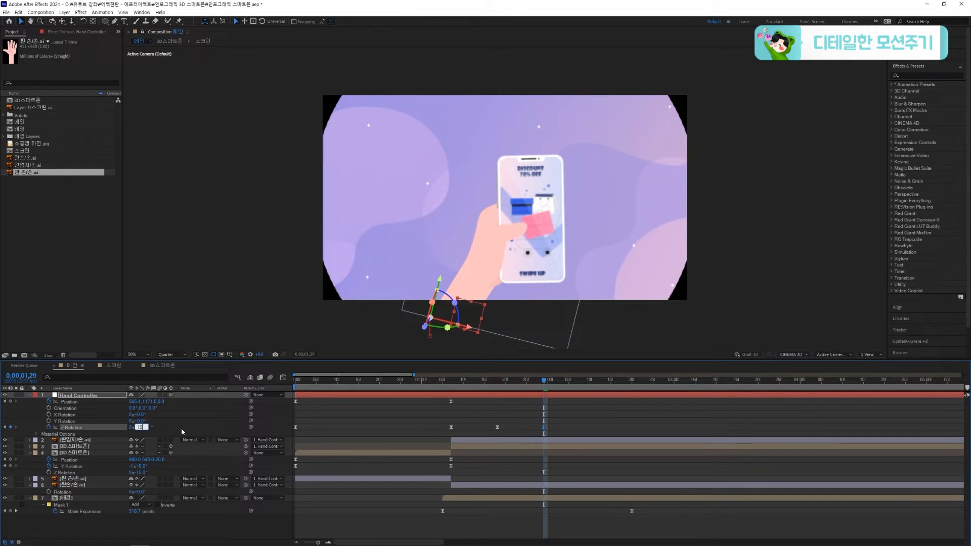
{"action": "key", "text": "Return"}
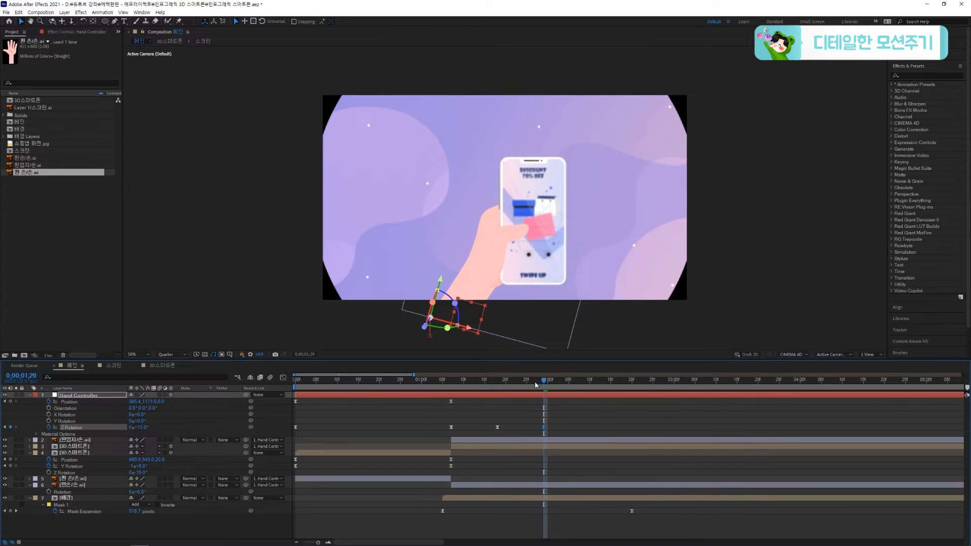
Preview the swing from the start, and reduce the Hand Controller's Z Rotation at 0;00;01;18 to 23°.
{"action": "key", "text": "Home"}
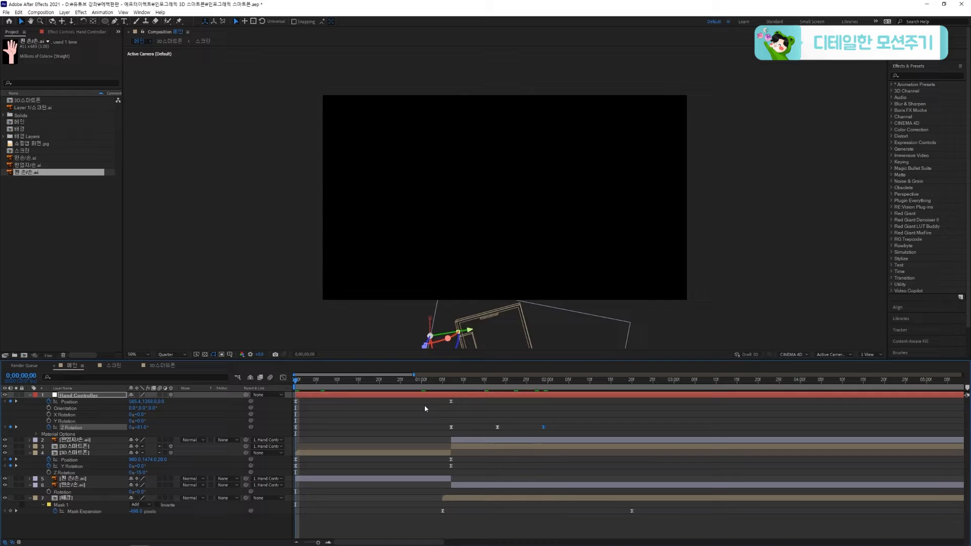
{"action": "key", "text": "space"}
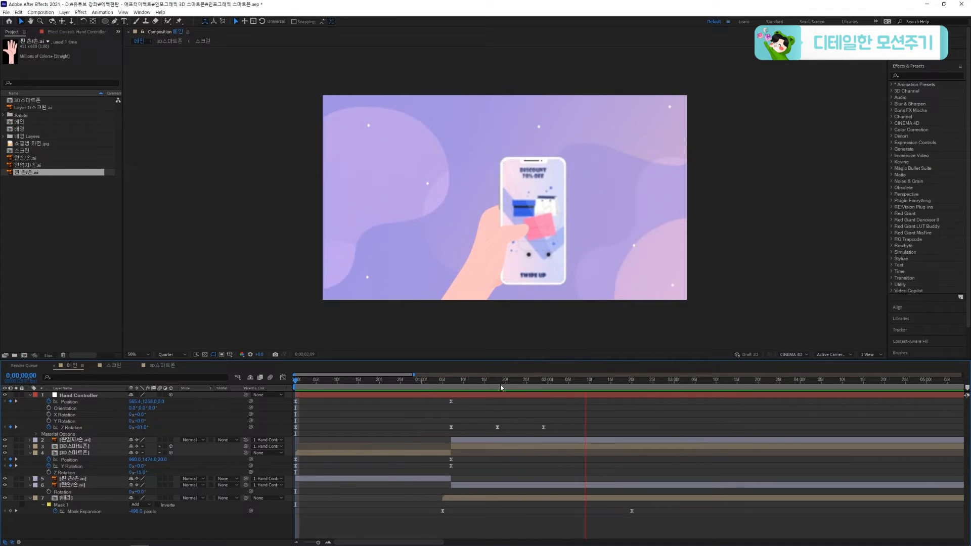
{"action": "left_click", "coordinate": [499, 383]}
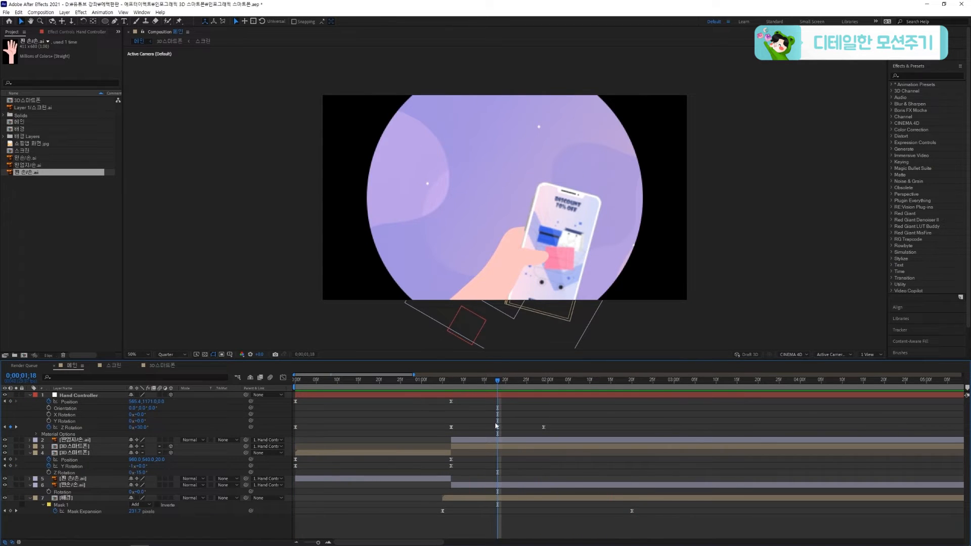
{"action": "left_click_drag", "start_coordinate": [143, 428], "coordinate": [139, 428]}
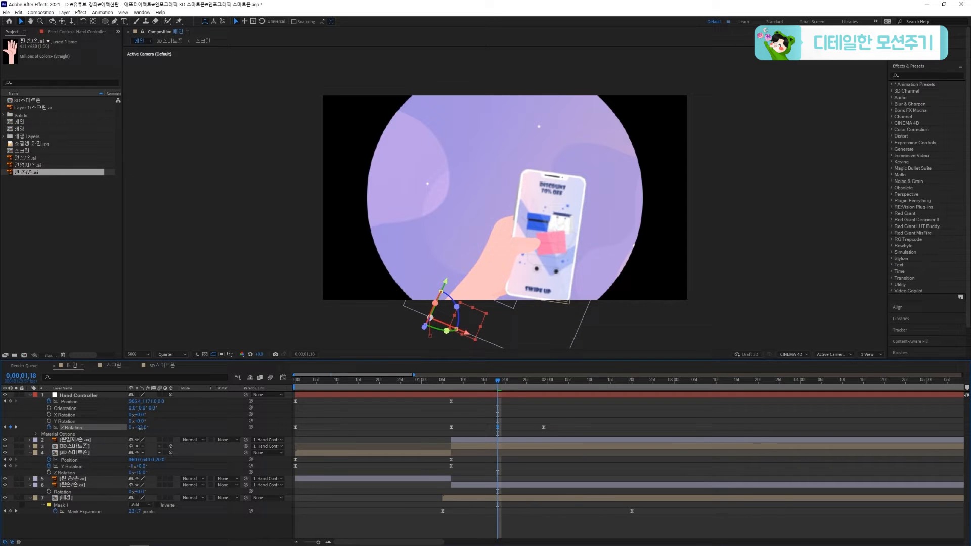
Preview the reduced hand swing from the start of the composition.
{"action": "key", "text": "space"}
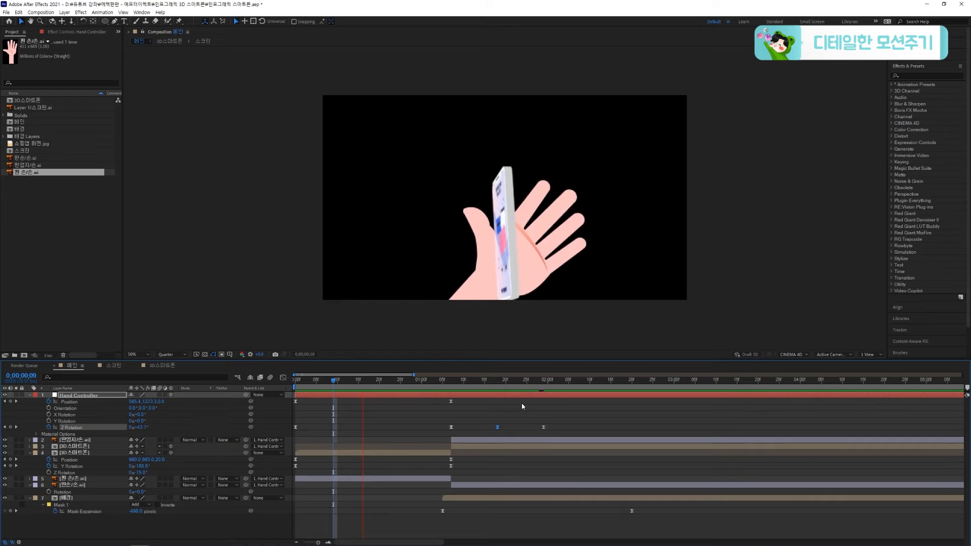
{"action": "left_click_drag", "start_coordinate": [333, 380], "coordinate": [245, 397]}
{"action": "key", "text": "space"}
{"action": "left_click", "coordinate": [527, 422]}
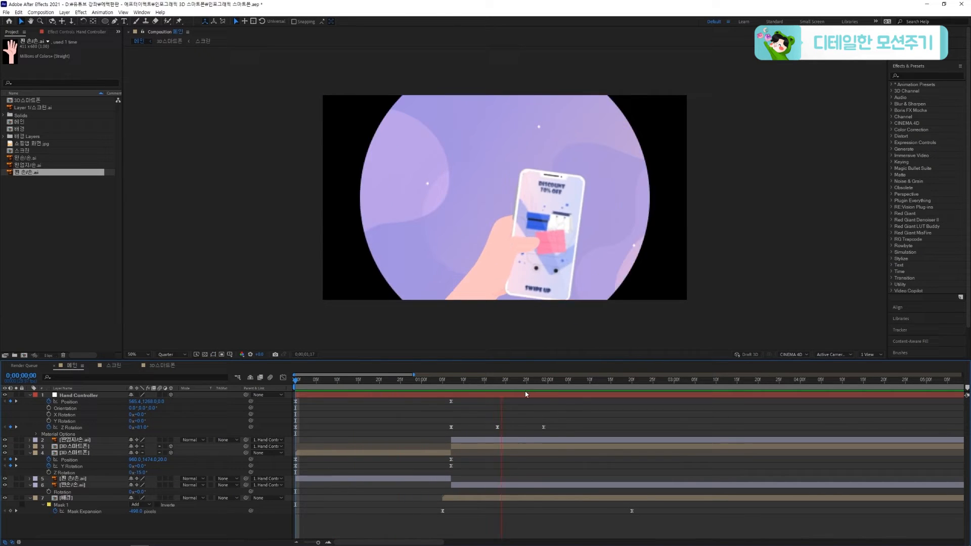
{"action": "key", "text": "space"}
{"action": "key", "text": "space"}
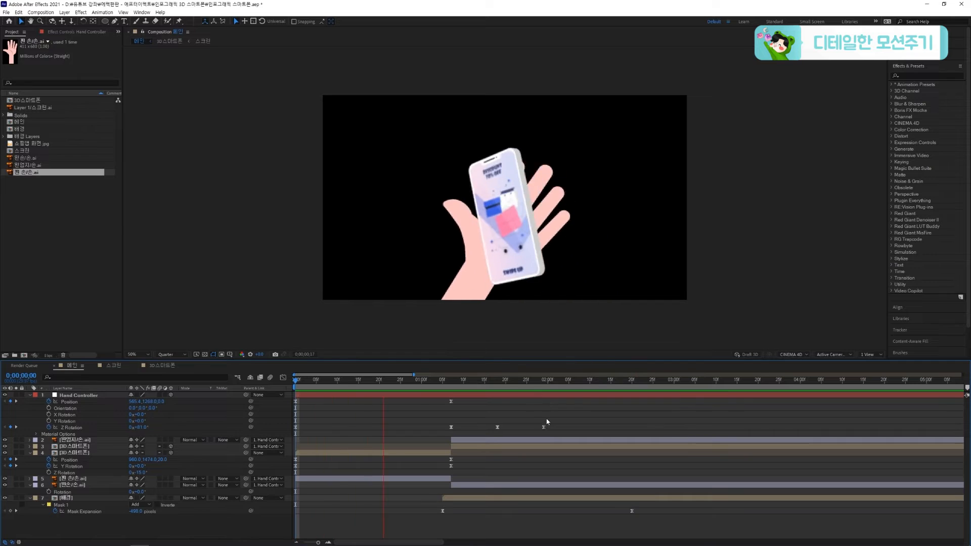
{"action": "key", "text": "space"}
Shape the speed graph of the Hand Controller's last three Z Rotation keyframes with longer easing handles for a sharp mid-swing peak.
{"action": "left_click", "coordinate": [498, 427]}
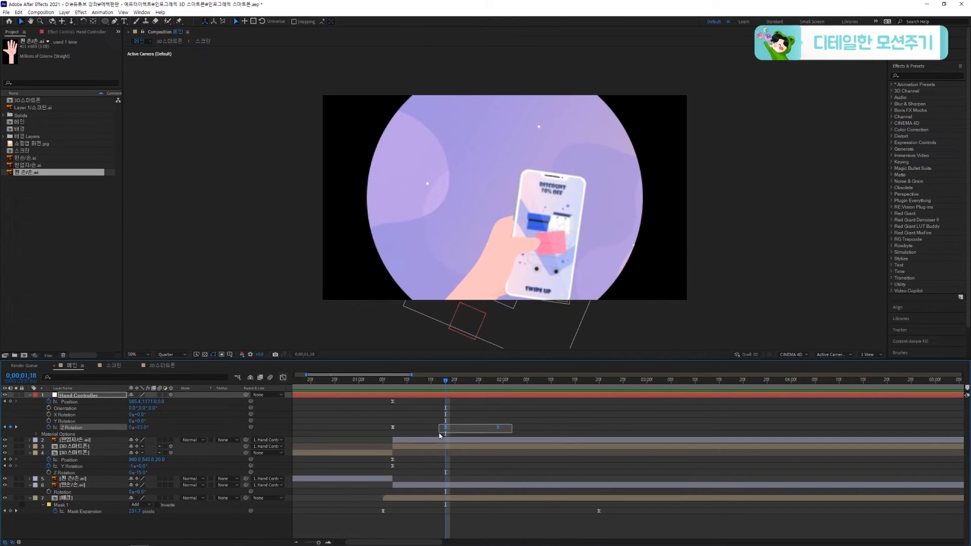
{"action": "left_click", "coordinate": [283, 378]}
{"action": "scroll", "coordinate": [420, 478], "scroll_direction": "down", "scroll_amount": 2}
{"action": "left_click", "coordinate": [500, 464]}
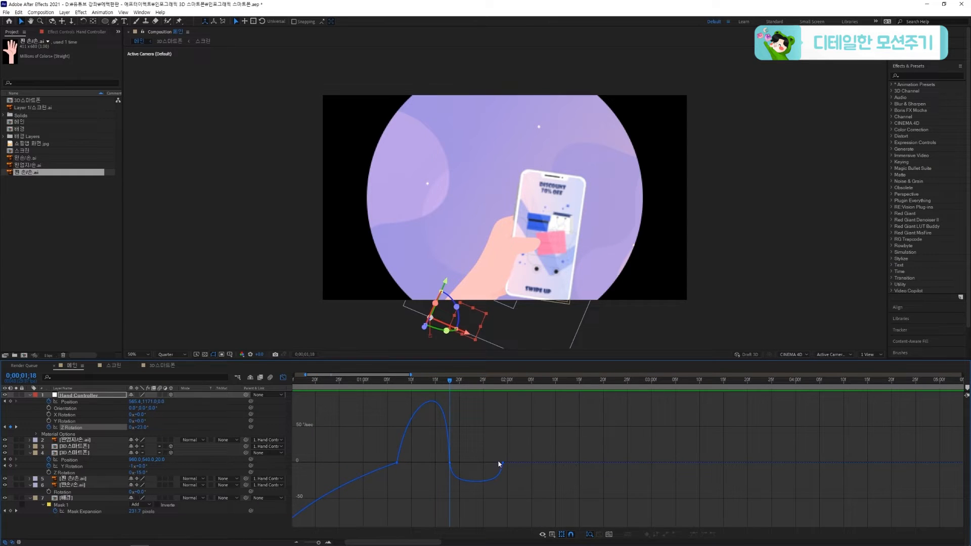
{"action": "left_click", "coordinate": [396, 463]}
{"action": "left_click_drag", "start_coordinate": [402, 463], "coordinate": [418, 466]}
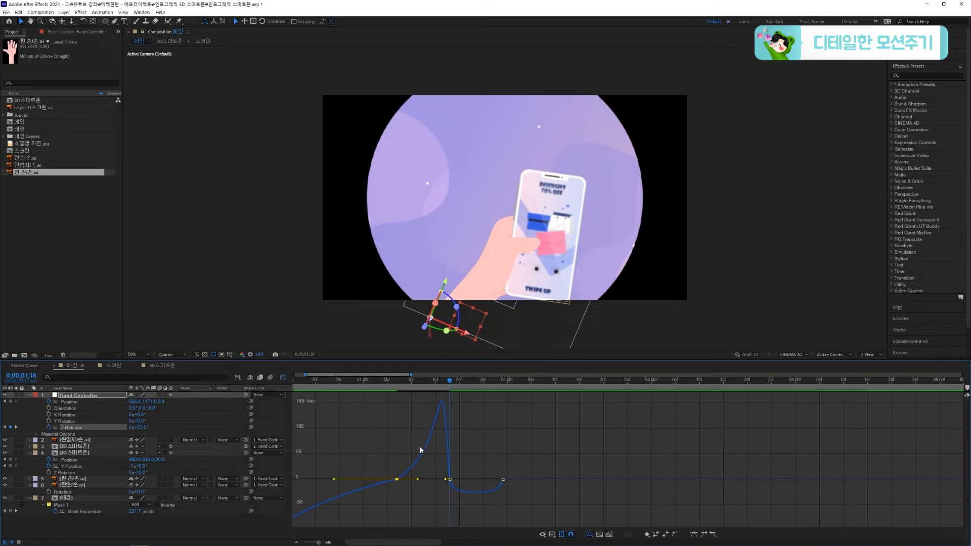
{"action": "left_click_drag", "start_coordinate": [447, 479], "coordinate": [489, 487]}
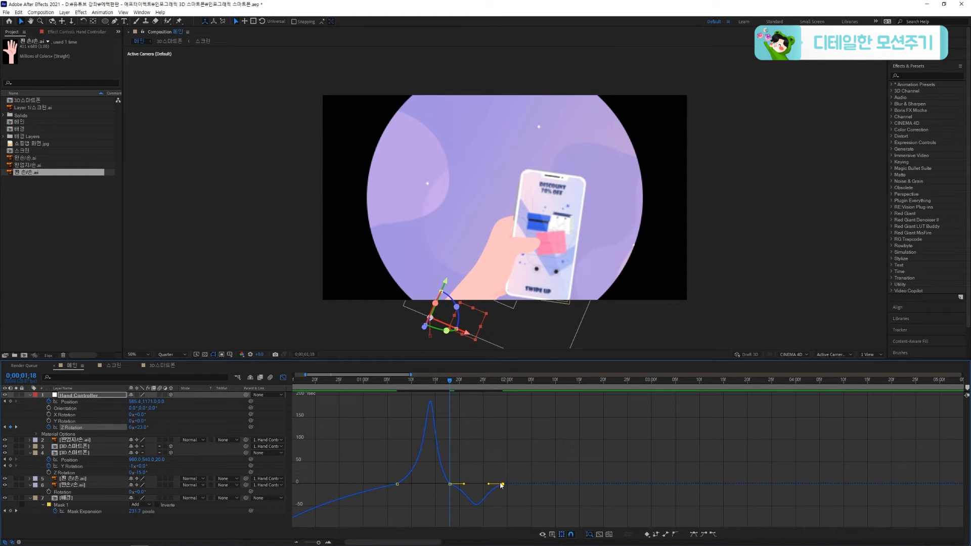
Play back the eased swing several times, including from the start, to check the timing of the hand's rotation.
{"action": "left_click", "coordinate": [359, 380]}
{"action": "key", "text": "space"}
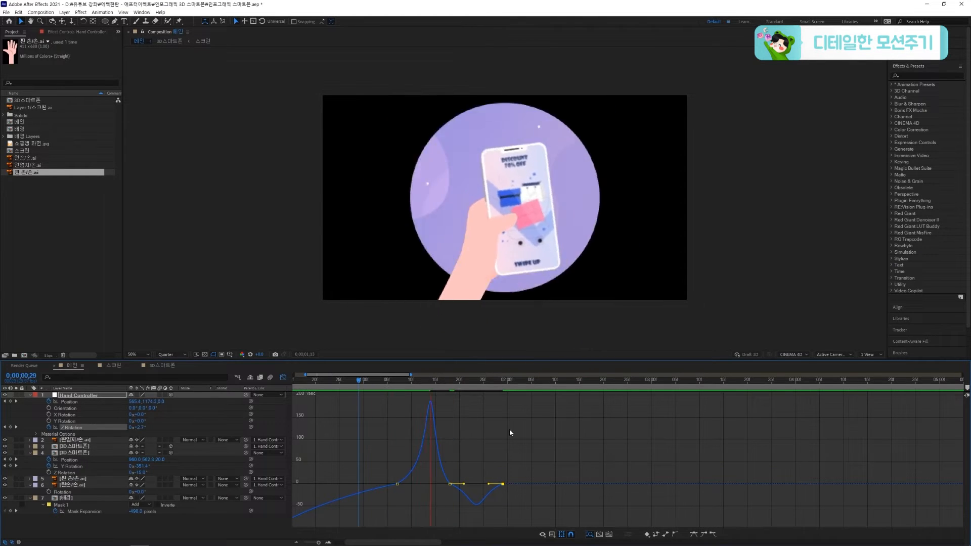
{"action": "left_click", "coordinate": [334, 380]}
{"action": "key", "text": "space"}
{"action": "scroll", "coordinate": [414, 441], "scroll_direction": "down", "scroll_amount": 2}
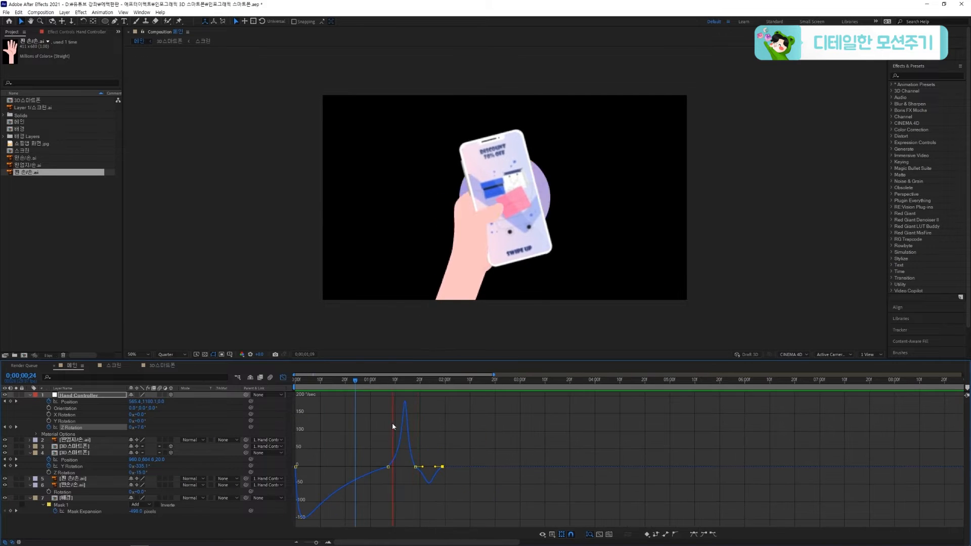
{"action": "key", "text": "space"}
{"action": "left_click", "coordinate": [296, 380]}
{"action": "key", "text": "space"}
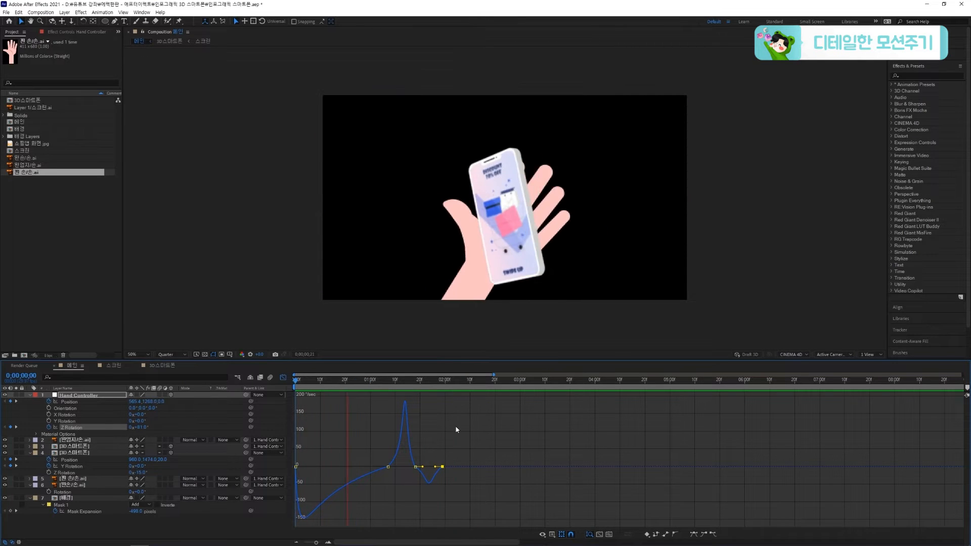
{"action": "key", "text": "space"}
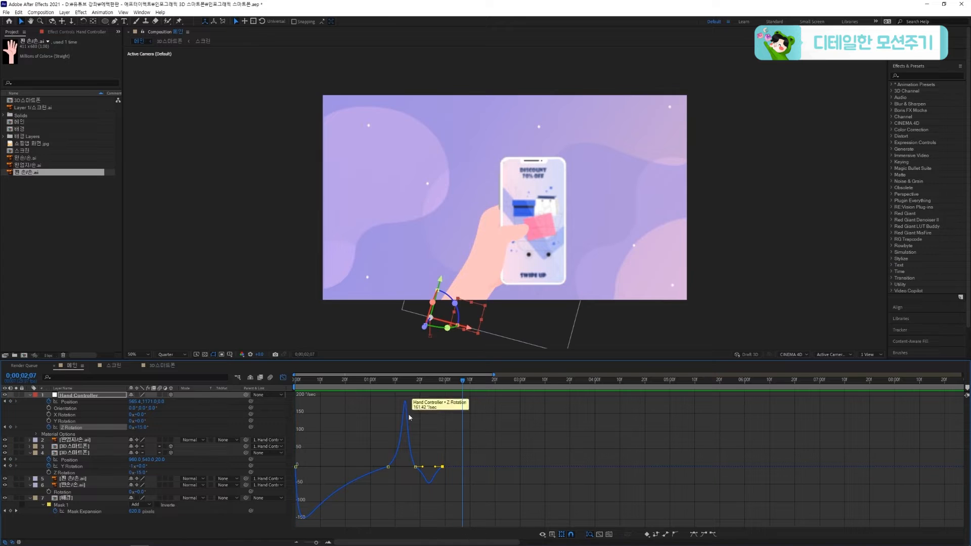
{"action": "key", "text": "Home"}
{"action": "key", "text": "space"}
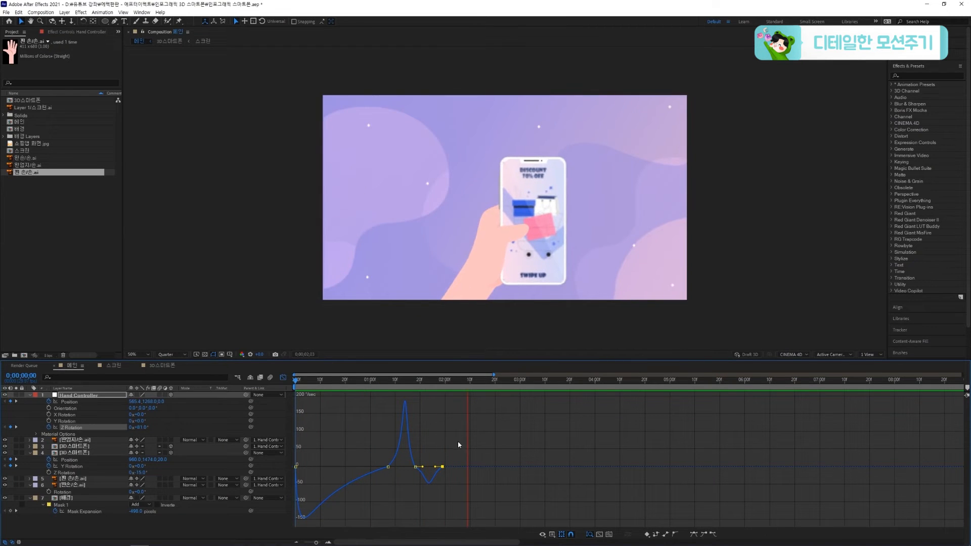
Move the Hand Controller's last two Z Rotation keyframes to about 0;00;01;24 and 0;00;02;07, and preview the slower swing.
{"action": "key", "text": "space"}
{"action": "mouse_move", "coordinate": [443, 467]}
{"action": "left_mouse_down"}
{"action": "mouse_move", "coordinate": [462, 467]}
{"action": "mouse_move", "coordinate": [430, 467]}
{"action": "left_mouse_up"}
{"action": "key", "text": "space"}
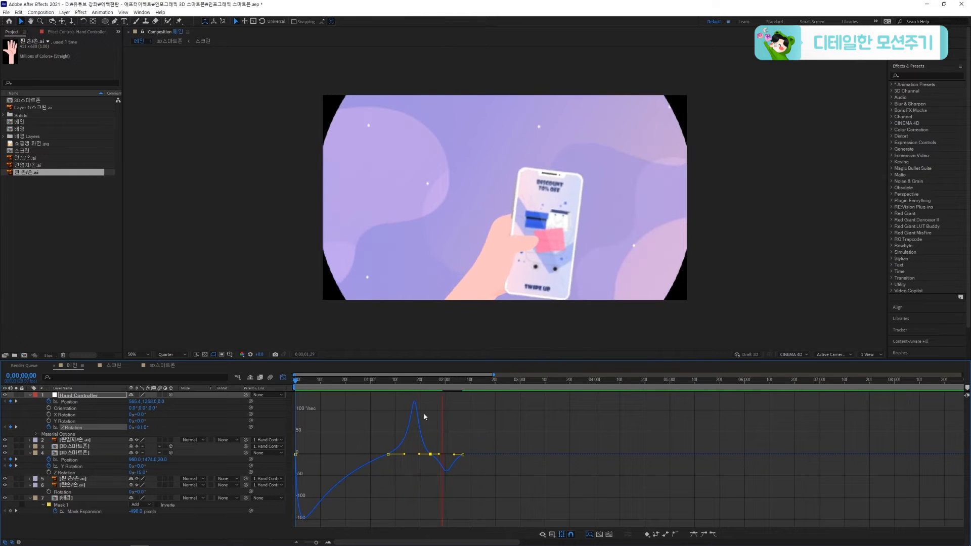
Shorten the outgoing easing handle of the Hand Controller's Z Rotation keyframe at 0;00;01;07 and preview the swing from the start.
{"action": "scroll", "coordinate": [394, 453], "scroll_direction": "up", "scroll_amount": 2}
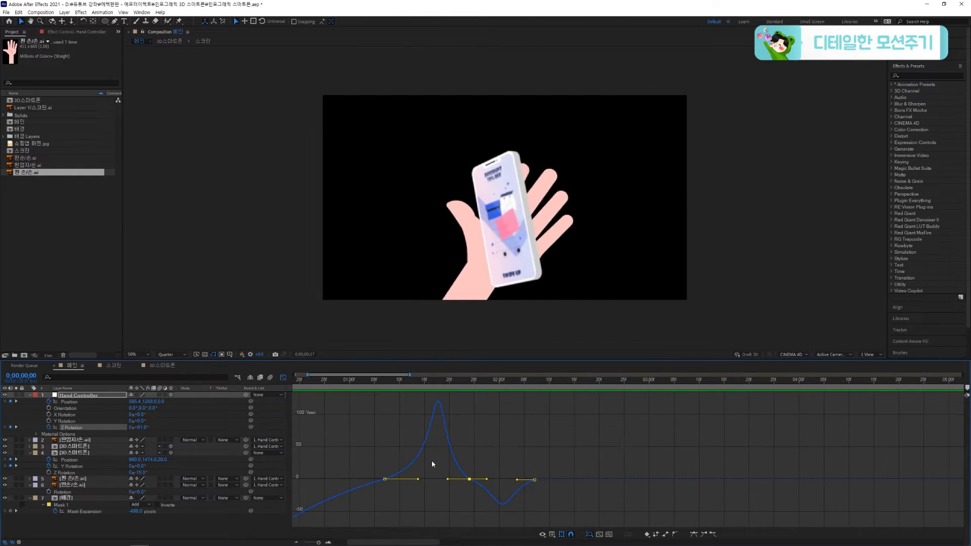
{"action": "key", "text": "space"}
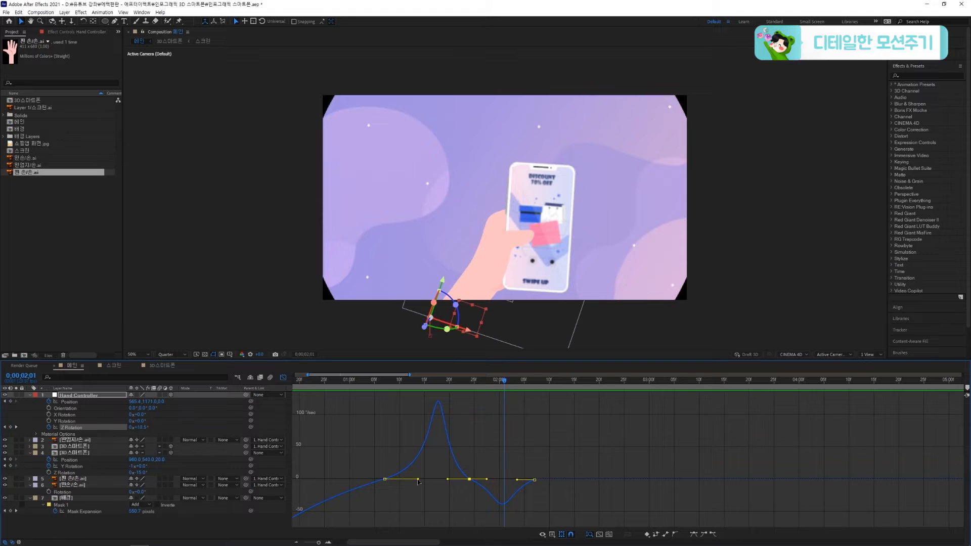
{"action": "left_click_drag", "start_coordinate": [418, 479], "coordinate": [403, 477]}
{"action": "key", "text": "ctrl+z"}
{"action": "scroll", "coordinate": [394, 445], "scroll_direction": "down", "scroll_amount": 2}
{"action": "left_click_drag", "start_coordinate": [379, 381], "coordinate": [287, 396]}
{"action": "key", "text": "space"}
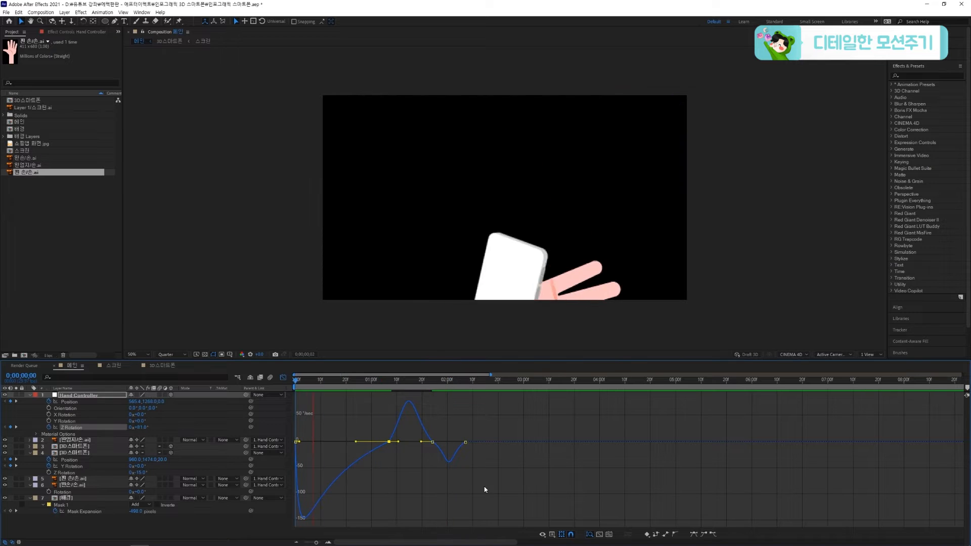
{"action": "key", "text": "space"}
{"action": "key", "text": "="}
{"action": "key", "text": "space"}
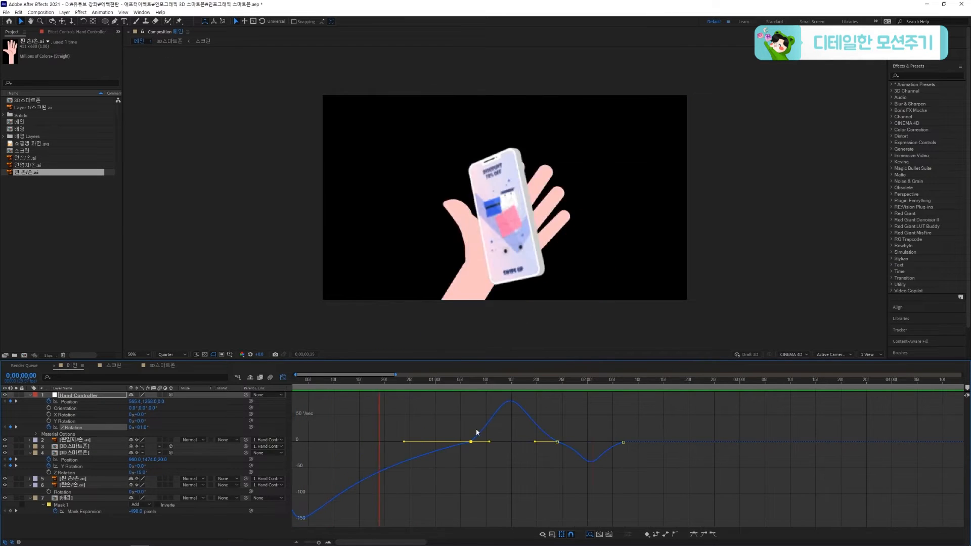
{"action": "key", "text": "space"}
{"action": "key", "text": "space"}
Move the Hand Controller's second Z Rotation keyframe to 0;00;01;00 and preview the swing.
{"action": "left_click_drag", "start_coordinate": [471, 380], "coordinate": [452, 390]}
{"action": "left_click_drag", "start_coordinate": [483, 442], "coordinate": [450, 445]}
{"action": "key", "text": "ctrl+z"}
{"action": "key", "text": "space"}
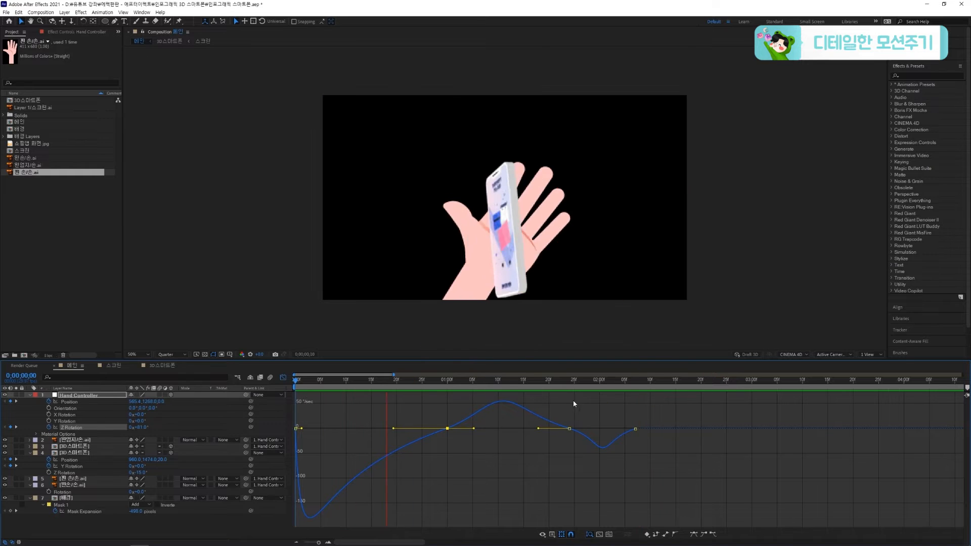
Move the last two Z Rotation keyframes of the Hand Controller to 0;00;01;17 and 0;00;01;27, and preview from the start.
{"action": "left_click_drag", "start_coordinate": [501, 383], "coordinate": [529, 385]}
{"action": "left_click_drag", "start_coordinate": [642, 422], "coordinate": [533, 431]}
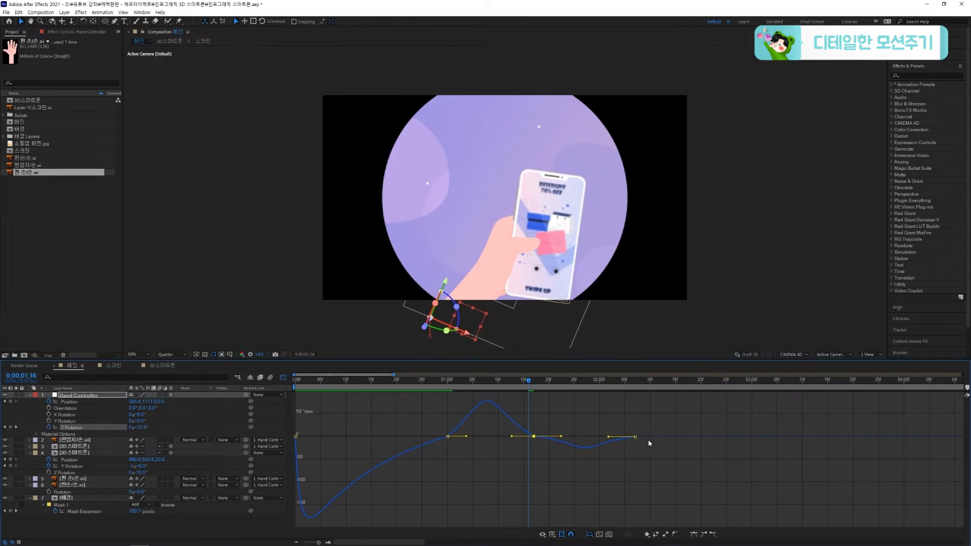
{"action": "left_click_drag", "start_coordinate": [635, 437], "coordinate": [584, 437]}
{"action": "key", "text": "Home"}
{"action": "key", "text": "space"}
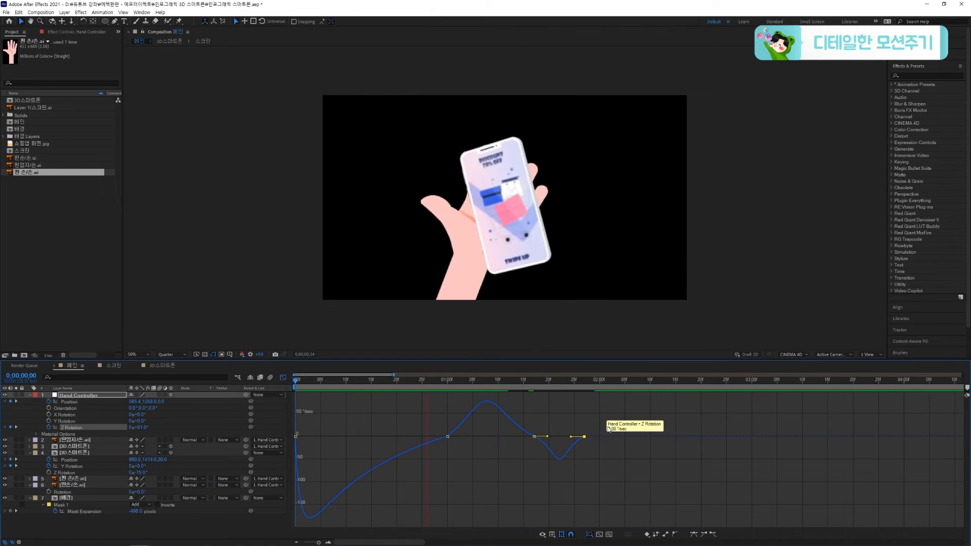
Play back the tightened swing and shift the Hand Controller's last Z Rotation keyframe to 0;00;01;28.
{"action": "key", "text": "space"}
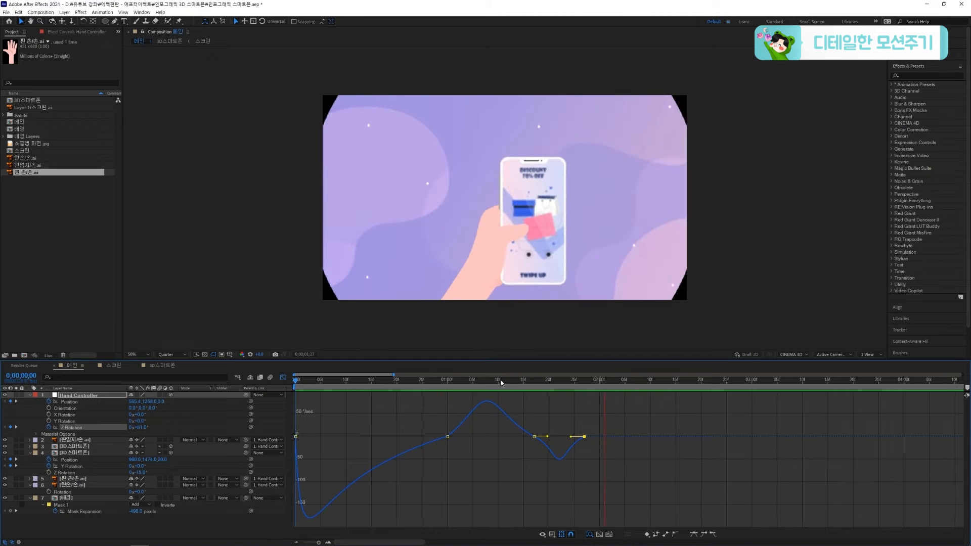
{"action": "key", "text": "space"}
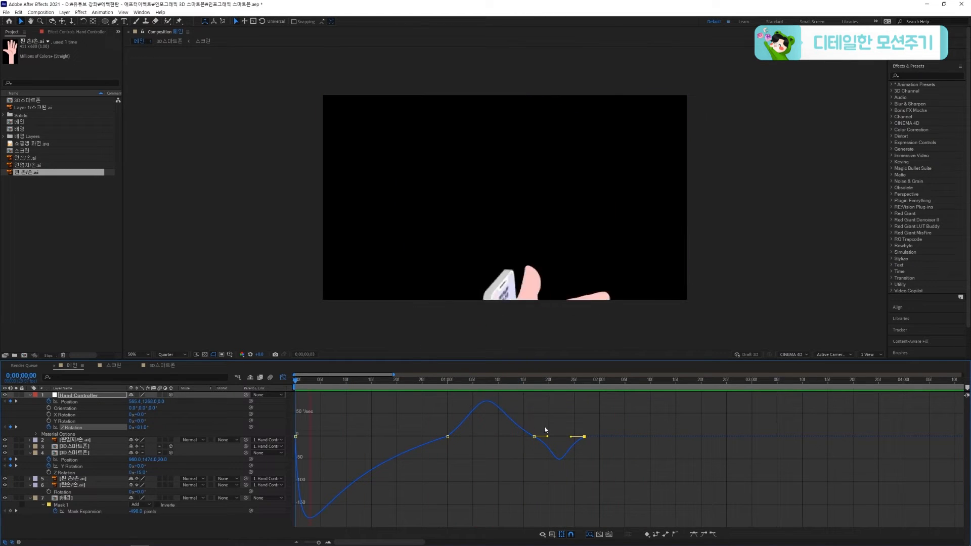
{"action": "key", "text": "space"}
{"action": "left_click_drag", "start_coordinate": [585, 437], "coordinate": [590, 437]}
{"action": "key", "text": "Home"}
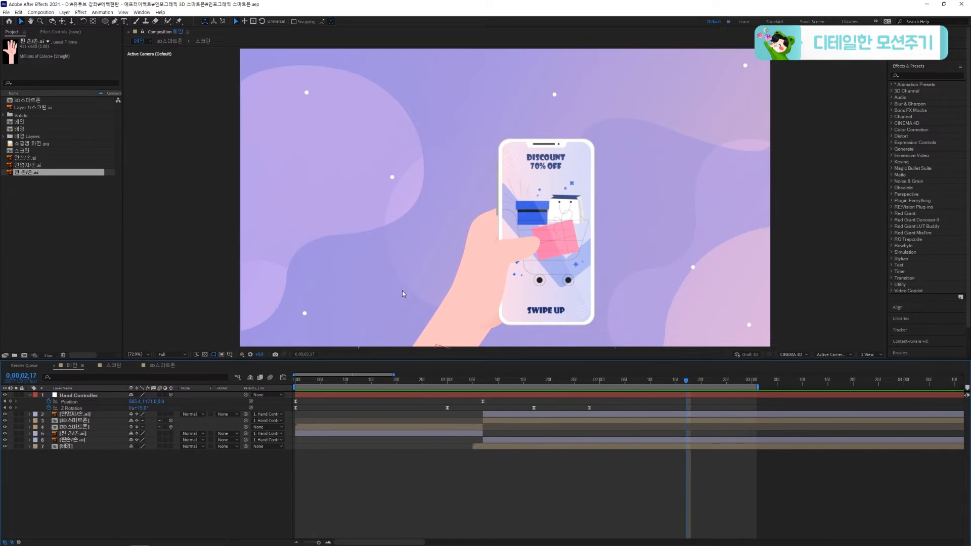
Show the title/action safe guides in the composition and add a new null object.
{"action": "left_click", "coordinate": [230, 355]}
{"action": "left_click", "coordinate": [258, 362]}
{"action": "right_click", "coordinate": [84, 383]}
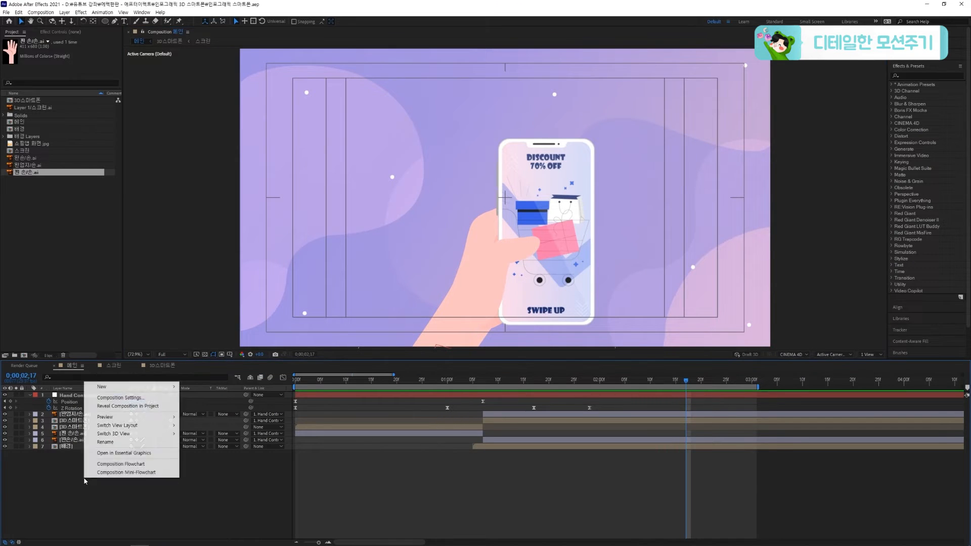
{"action": "mouse_move", "coordinate": [139, 387]}
{"action": "left_click", "coordinate": [209, 432]}
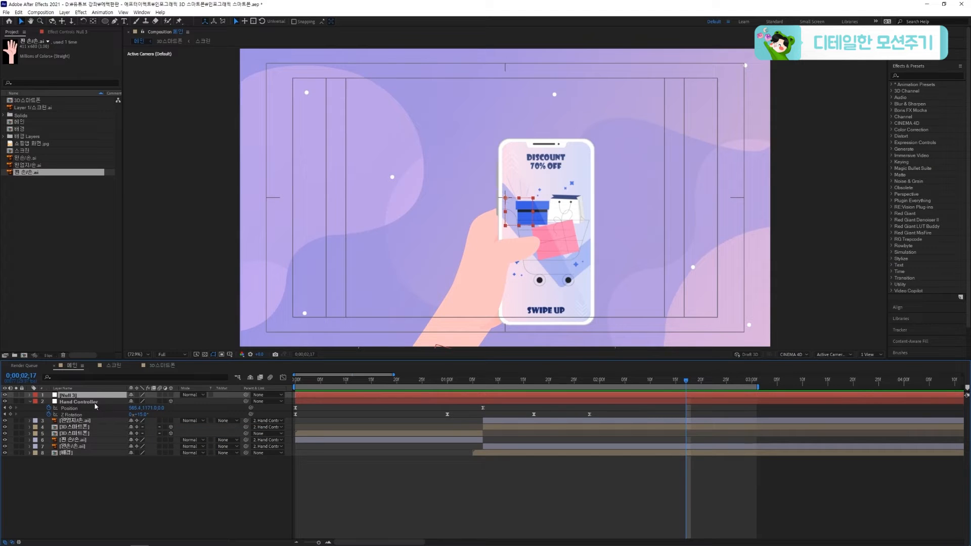
Parent the Hand Controller and the lower [3D스마트폰] layer, which starts at the composition's beginning, to the new null.
{"action": "left_click", "coordinate": [95, 403]}
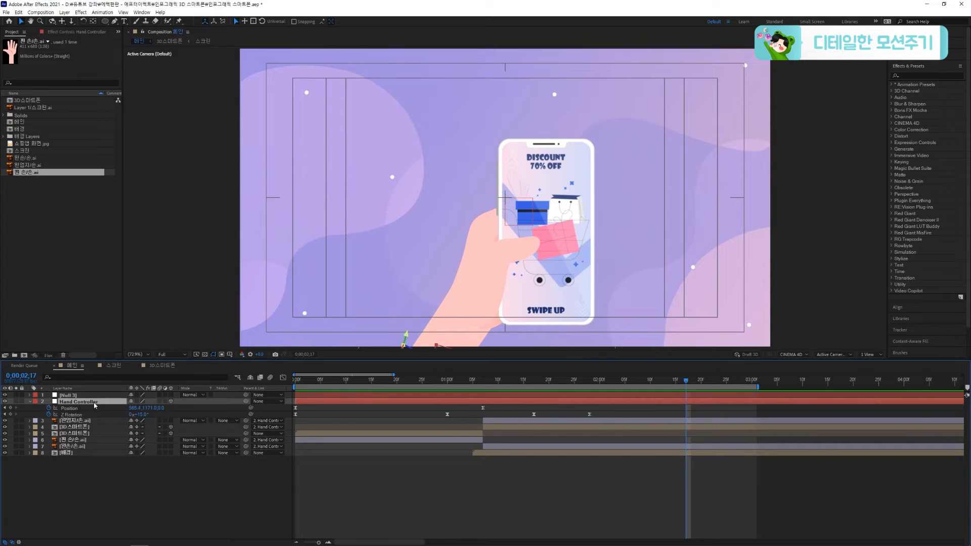
{"action": "left_click", "coordinate": [93, 433], "text": "ctrl"}
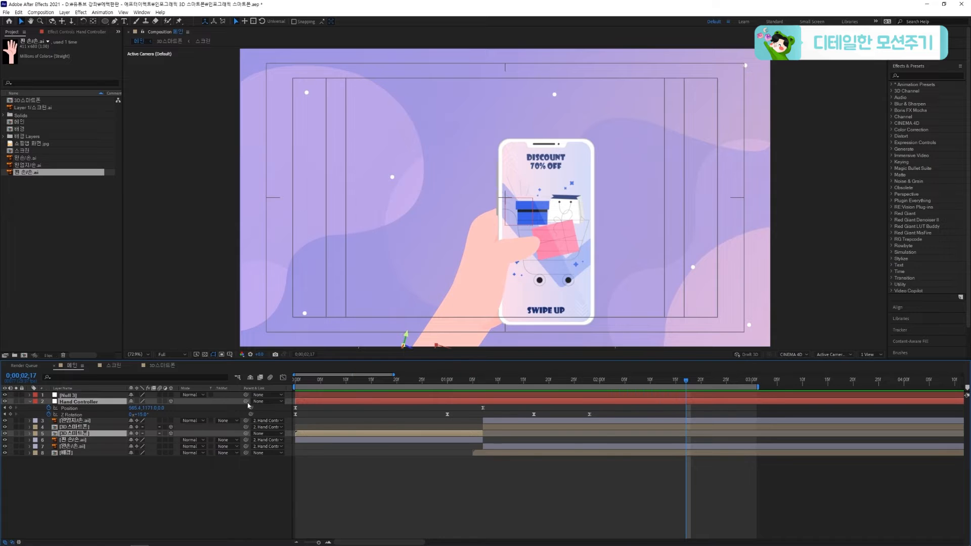
{"action": "left_click_drag", "start_coordinate": [84, 408], "coordinate": [79, 398]}
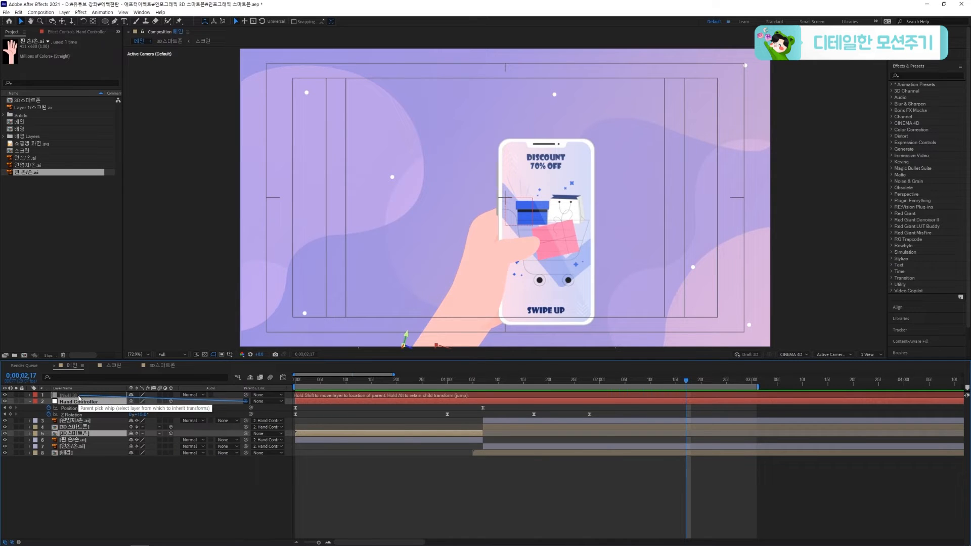
{"action": "left_click_drag", "start_coordinate": [79, 398], "coordinate": [79, 397]}
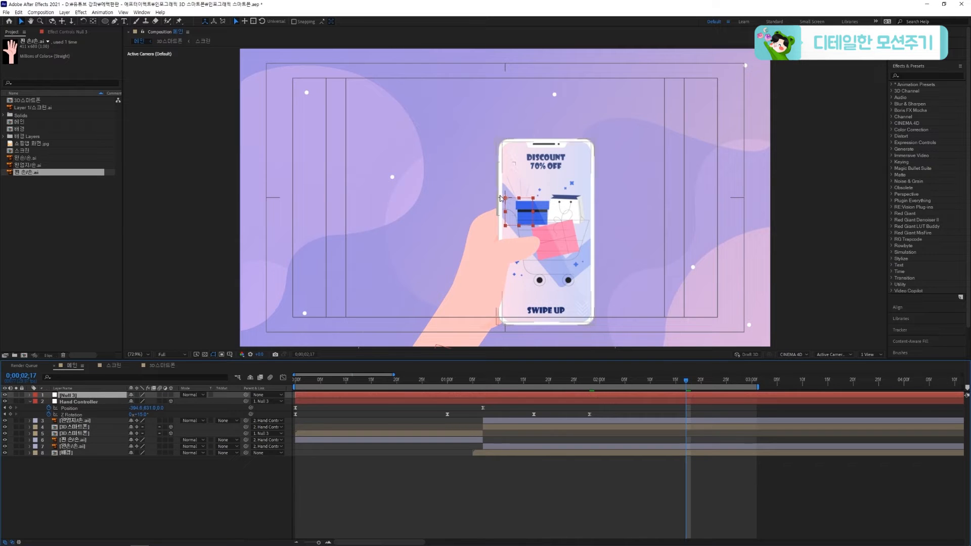
Move the null up and left to about 813, 452 so the phone sits at the frame's centre, and play through the animation.
{"action": "left_click_drag", "start_coordinate": [507, 199], "coordinate": [464, 173]}
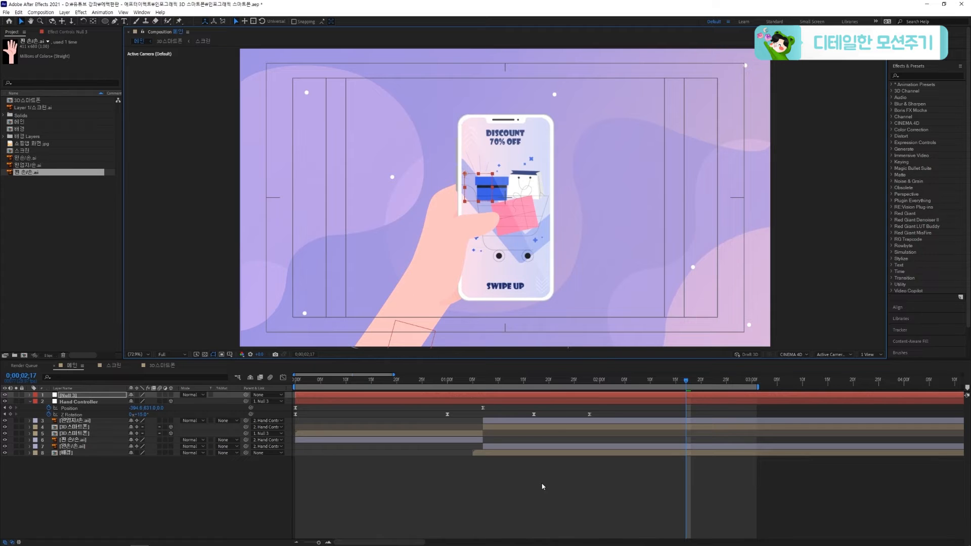
{"action": "left_click", "coordinate": [451, 459]}
{"action": "key", "text": "space"}
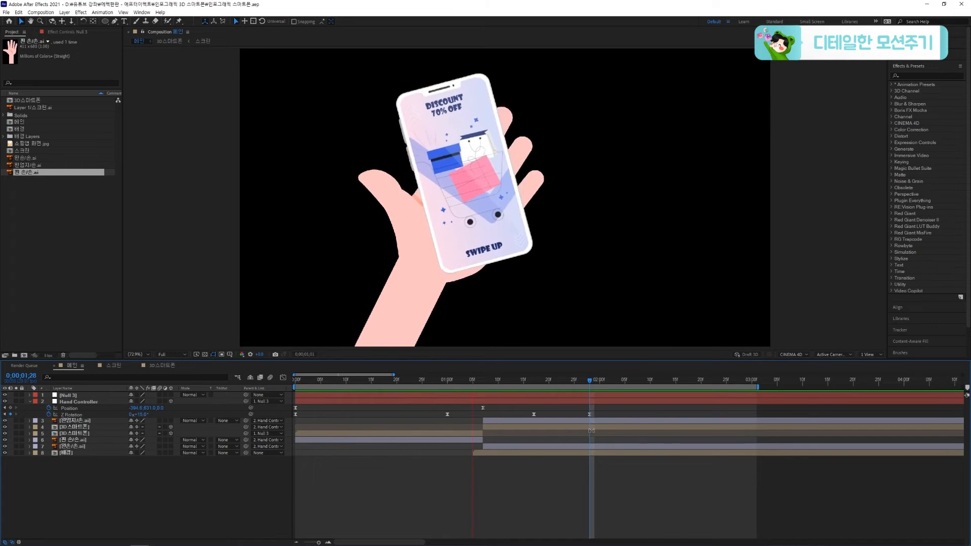
{"action": "mouse_move", "coordinate": [464, 382]}
{"action": "left_mouse_down"}
{"action": "mouse_move", "coordinate": [285, 388]}
{"action": "mouse_move", "coordinate": [456, 396]}
{"action": "left_mouse_up"}
{"action": "left_click", "coordinate": [490, 180]}
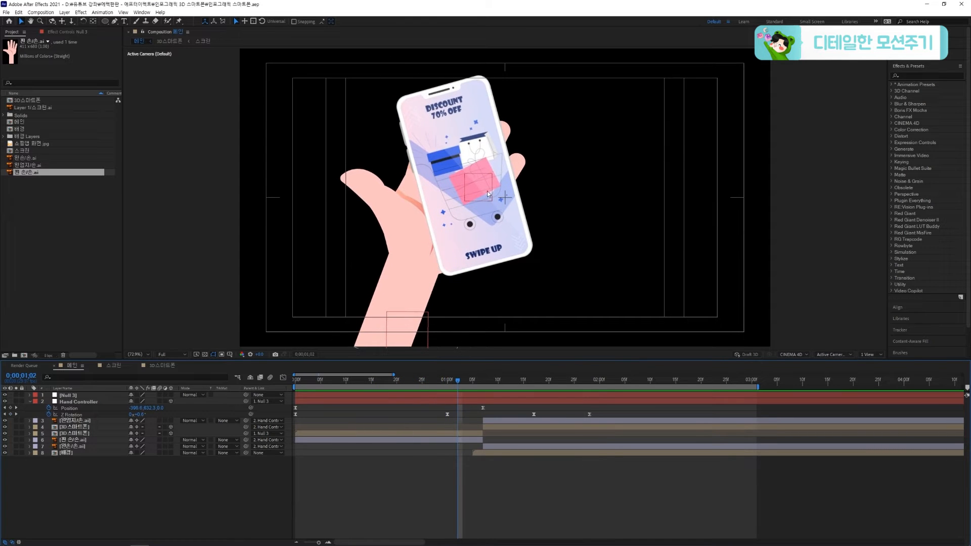
{"action": "left_click_drag", "start_coordinate": [462, 384], "coordinate": [605, 400]}
Make the null a 3D layer and set a Position keyframe for it at 0;00;01;28.
{"action": "left_click", "coordinate": [119, 397]}
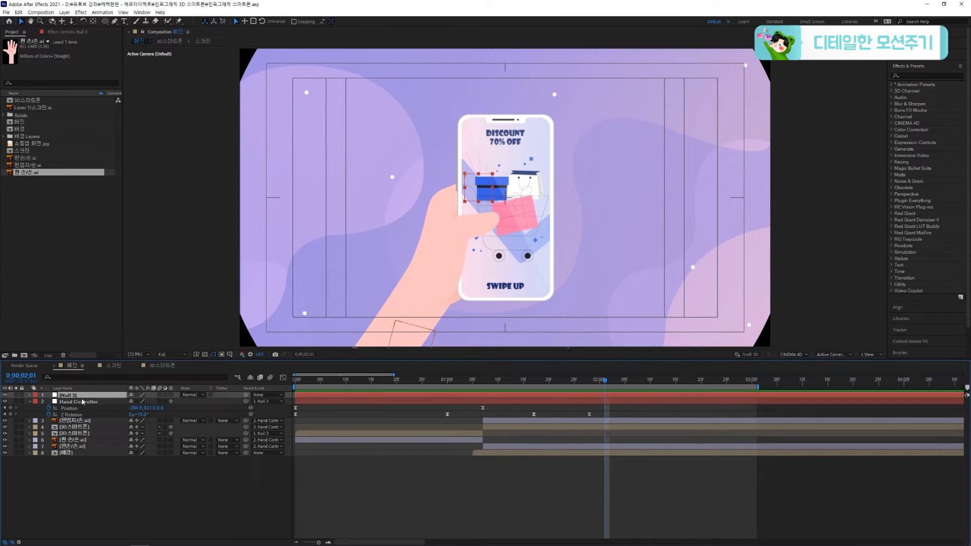
{"action": "left_click", "coordinate": [171, 396]}
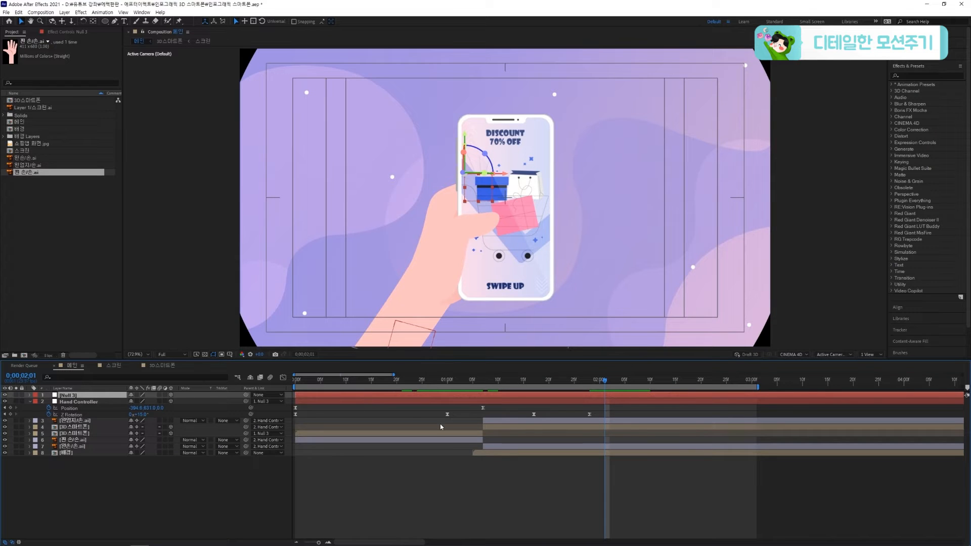
{"action": "key", "text": "alt+shift+p"}
{"action": "left_click_drag", "start_coordinate": [596, 384], "coordinate": [412, 402]}
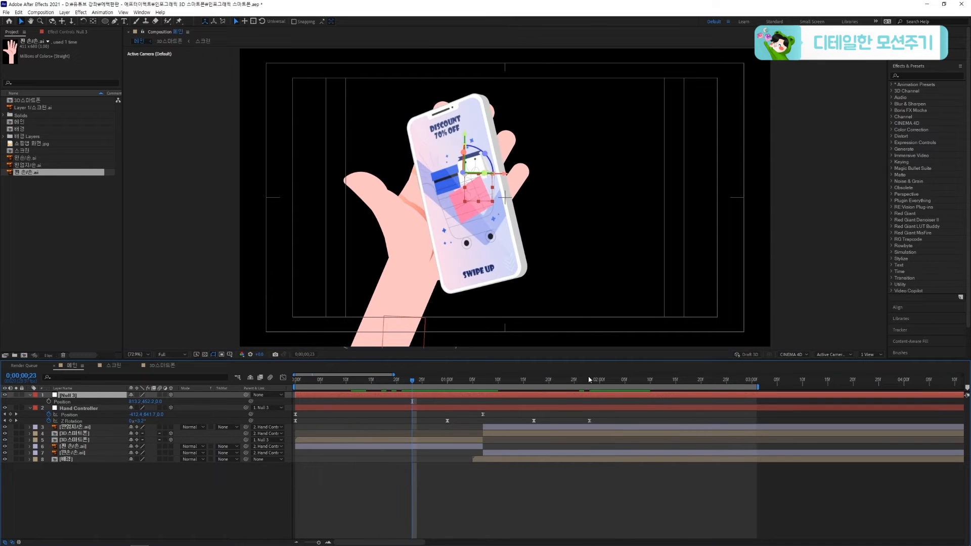
{"action": "left_click_drag", "start_coordinate": [584, 383], "coordinate": [590, 384]}
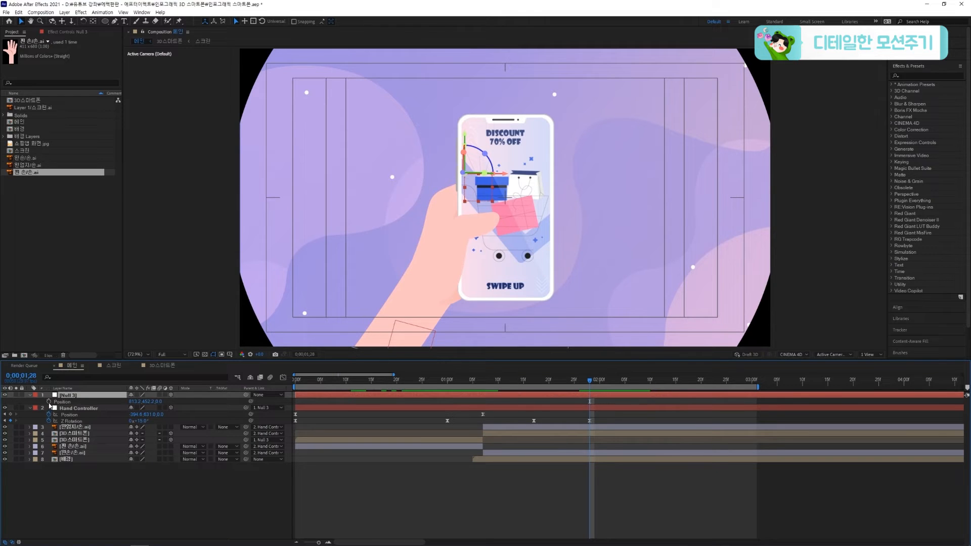
{"action": "left_click", "coordinate": [49, 402]}
Add a Position keyframe to the null at 0;00;01;06 with X shifted right to about 959.
{"action": "left_click", "coordinate": [483, 383]}
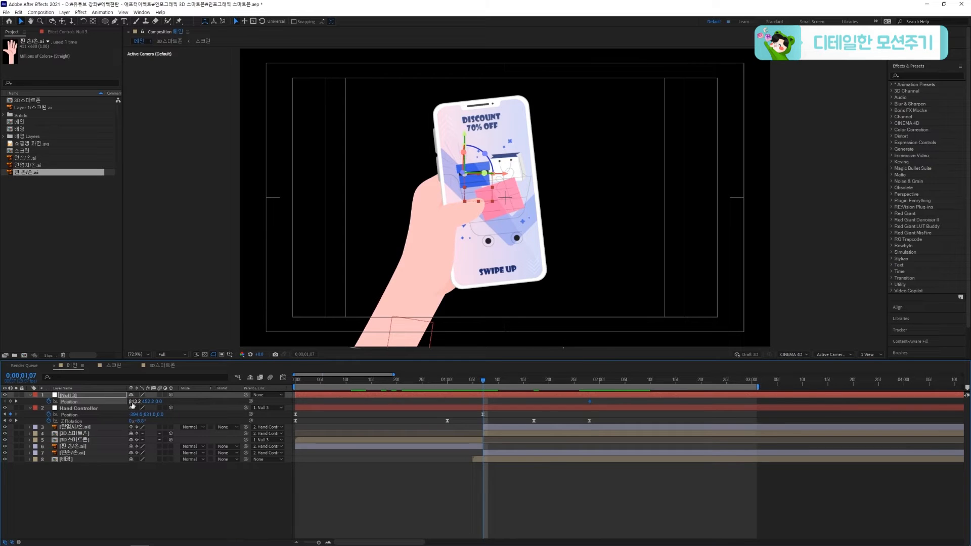
{"action": "mouse_move", "coordinate": [479, 383]}
{"action": "left_mouse_down"}
{"action": "mouse_move", "coordinate": [469, 385]}
{"action": "mouse_move", "coordinate": [478, 386]}
{"action": "left_mouse_up"}
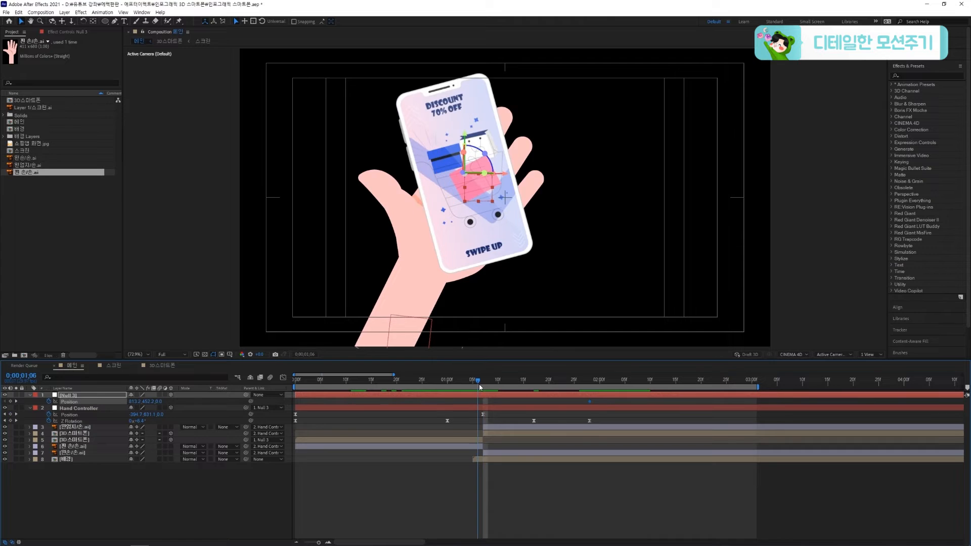
{"action": "left_click_drag", "start_coordinate": [148, 402], "coordinate": [193, 402]}
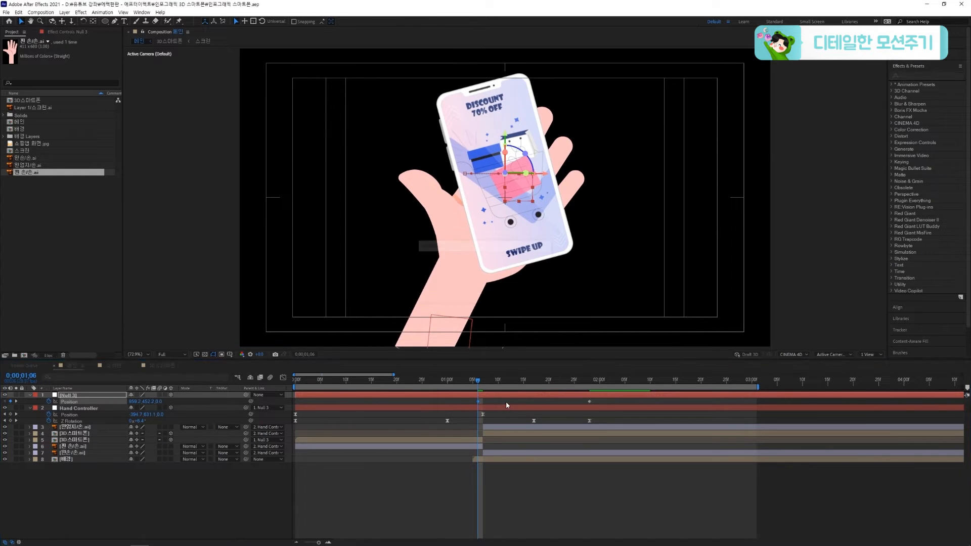
Lower the preview resolution to Quarter and play the null's sideways slide.
{"action": "left_click", "coordinate": [164, 354]}
{"action": "left_click", "coordinate": [169, 397]}
{"action": "key", "text": "space"}
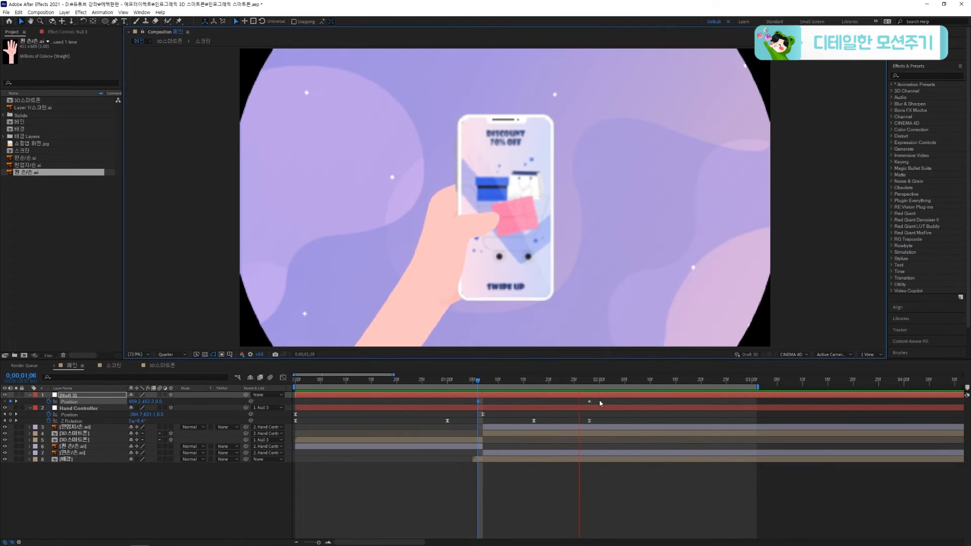
Ease the null's two Position keyframes, shape their speed graph for a fast start and long slowdown, and preview the slide.
{"action": "left_click_drag", "start_coordinate": [621, 398], "coordinate": [474, 407]}
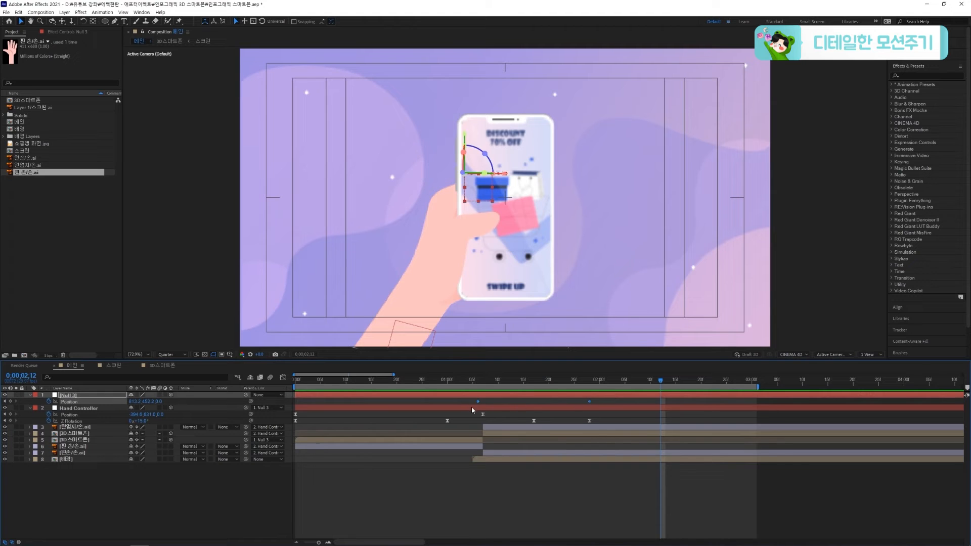
{"action": "left_click", "coordinate": [284, 377]}
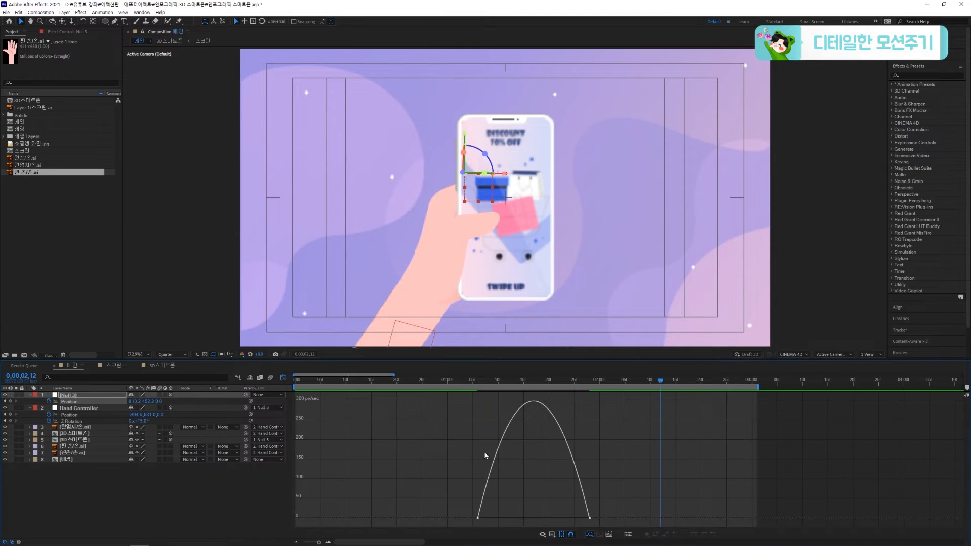
{"action": "left_click_drag", "start_coordinate": [495, 519], "coordinate": [551, 523]}
{"action": "key", "text": "space"}
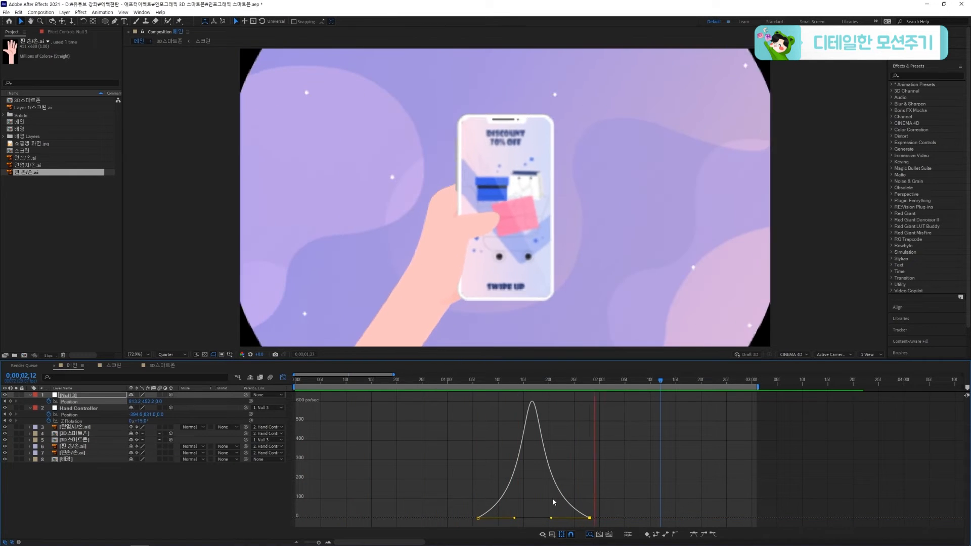
{"action": "left_click_drag", "start_coordinate": [514, 519], "coordinate": [487, 519]}
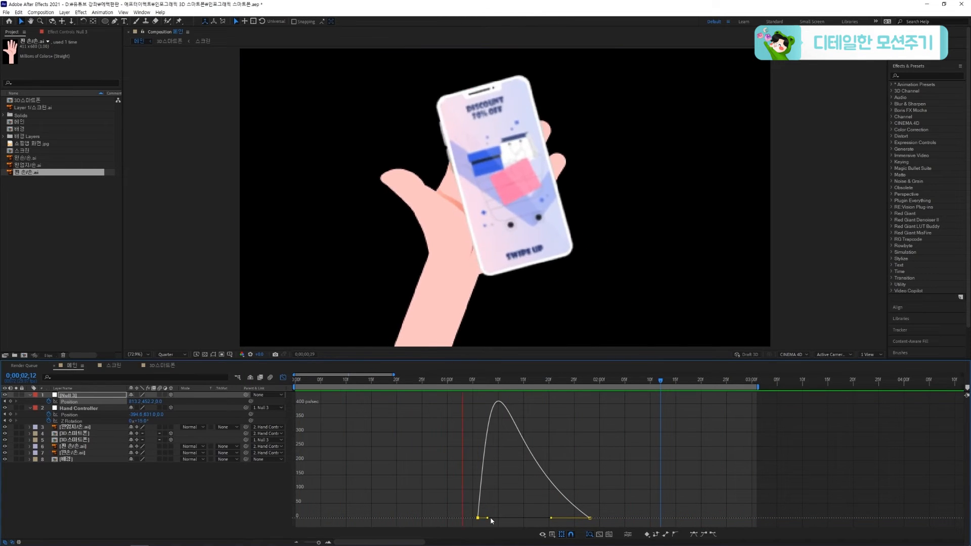
{"action": "left_click", "coordinate": [491, 517]}
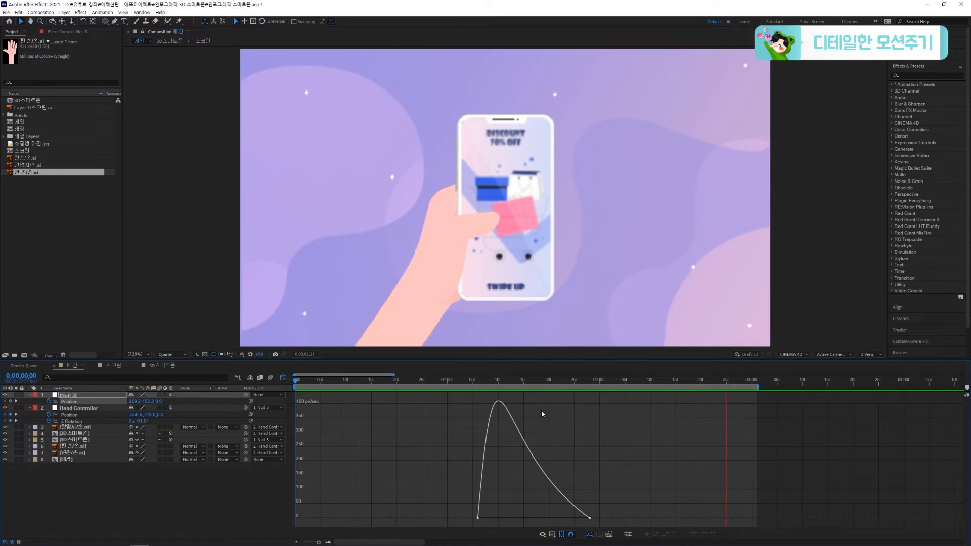
Add a Position keyframe to the null at 0;00;01;17 with Y moved down to about 512, and preview the slide.
{"action": "left_click", "coordinate": [529, 384]}
{"action": "key", "text": "shift+F3"}
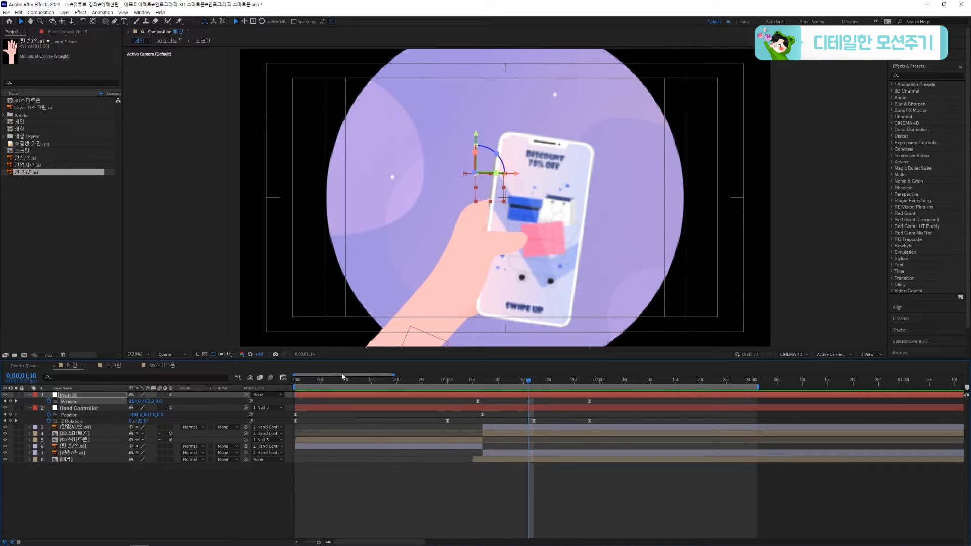
{"action": "key", "text": "space"}
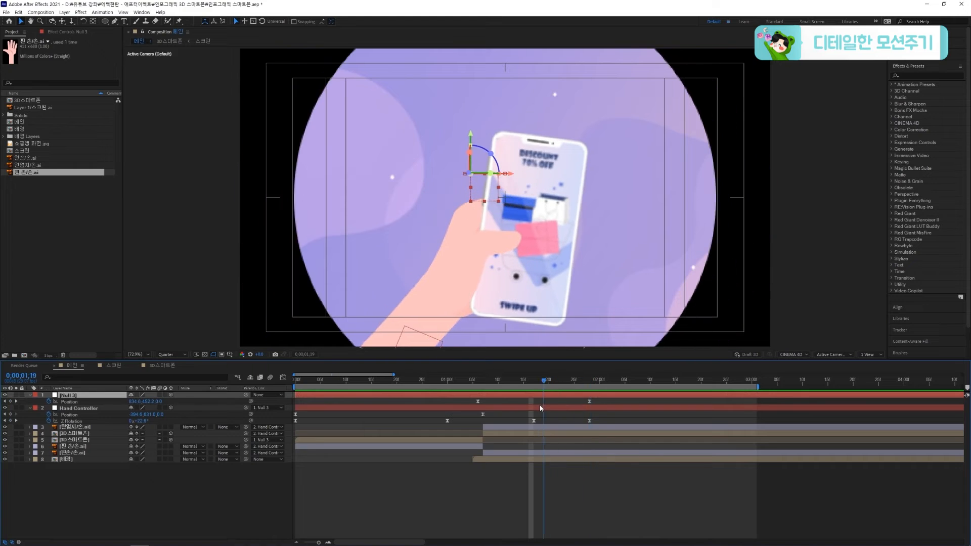
{"action": "key", "text": "space"}
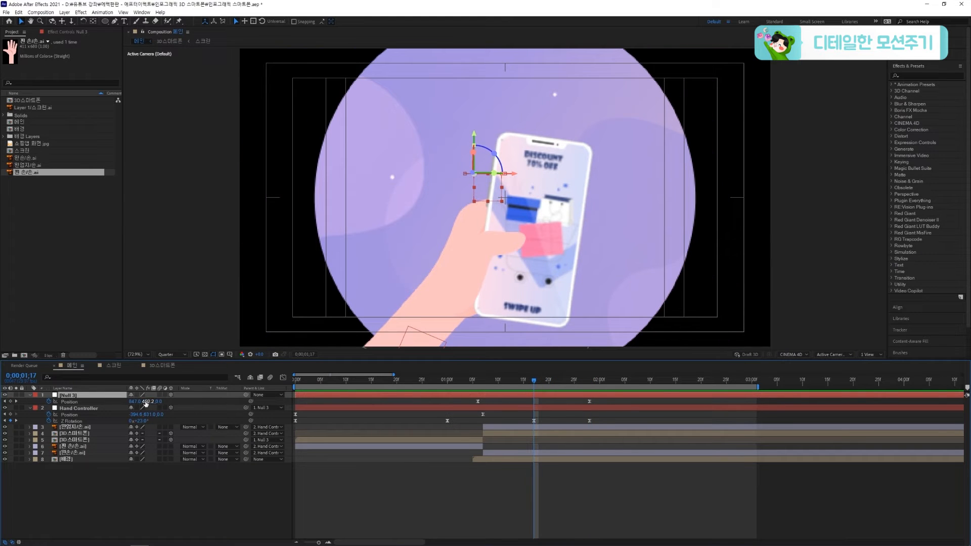
{"action": "left_click_drag", "start_coordinate": [146, 401], "coordinate": [169, 401]}
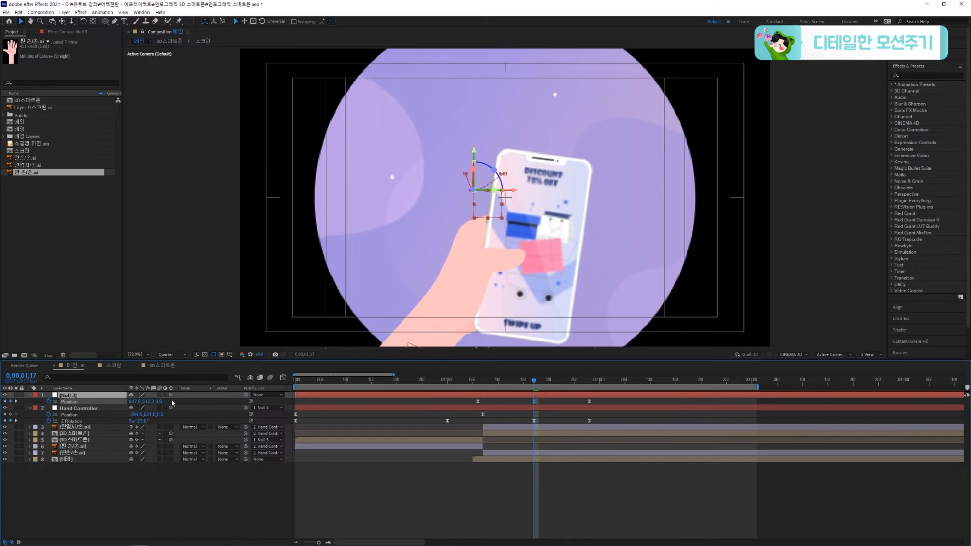
{"action": "key", "text": "space"}
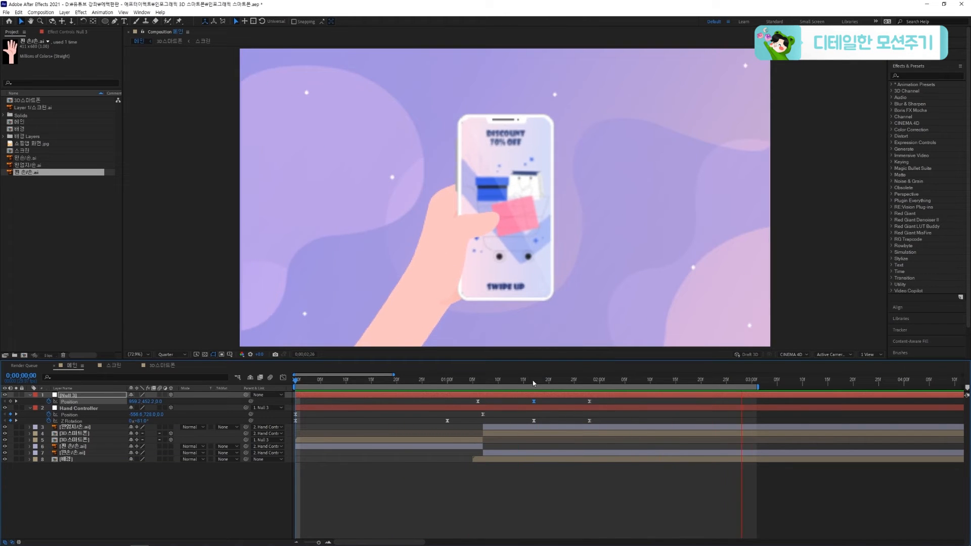
Readjust the Y value of the null's Position keyframe at 0;00;01;17 and play the move again.
{"action": "left_click", "coordinate": [533, 385]}
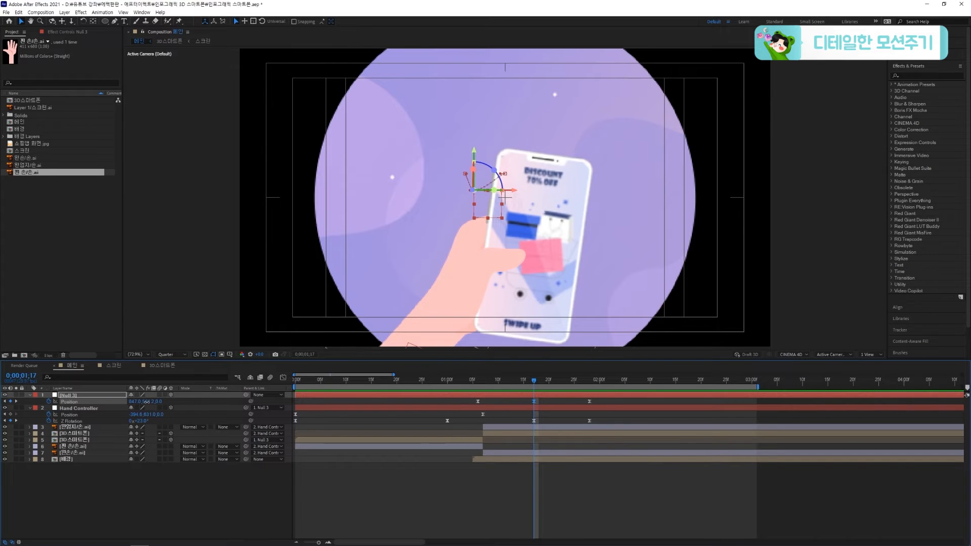
{"action": "left_click_drag", "start_coordinate": [147, 401], "coordinate": [112, 401]}
{"action": "key", "text": "space"}
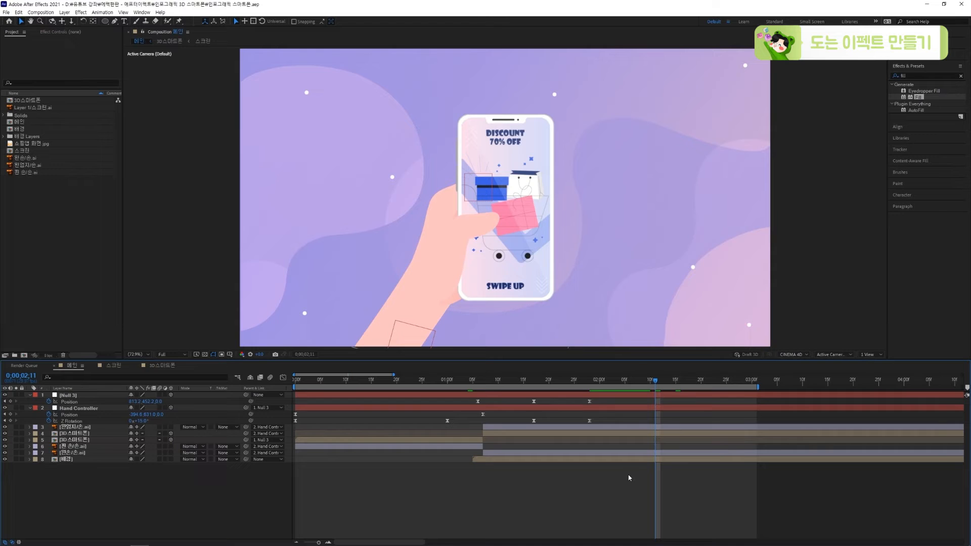
Solo the two 3D smartphone layers and deselect them.
{"action": "left_click", "coordinate": [70, 441]}
{"action": "left_click", "coordinate": [57, 434], "text": "shift"}
{"action": "left_click", "coordinate": [16, 435]}
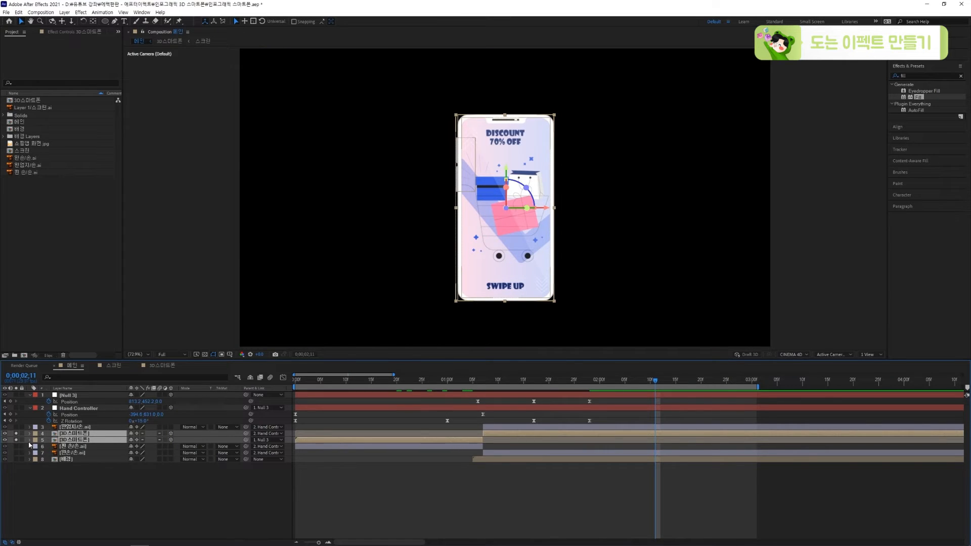
{"action": "left_click", "coordinate": [391, 501]}
Draw a straight horizontal white line across the phone with the Pen tool, using a 50 px stroke.
{"action": "left_click", "coordinate": [114, 22]}
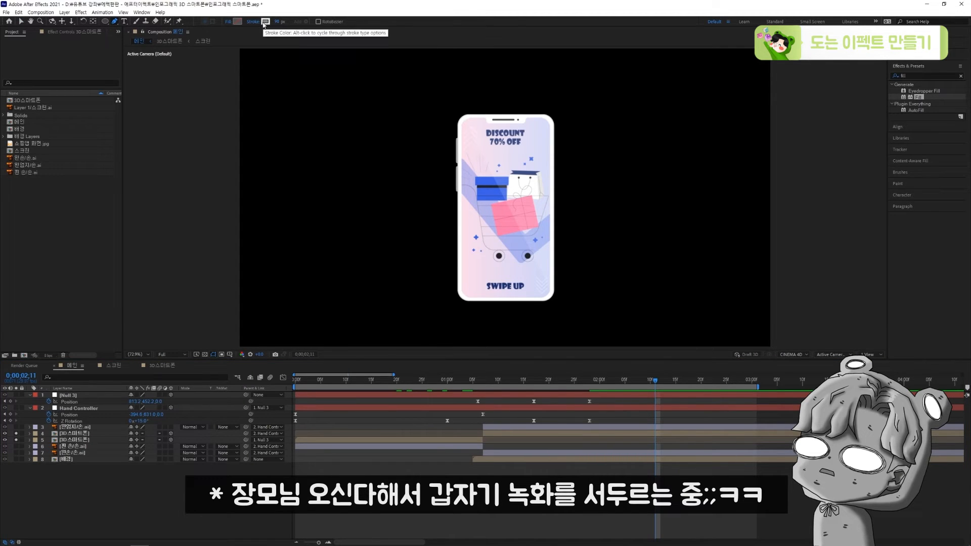
{"action": "left_click", "coordinate": [278, 22]}
{"action": "type", "text": "50"}
{"action": "key", "text": "Return"}
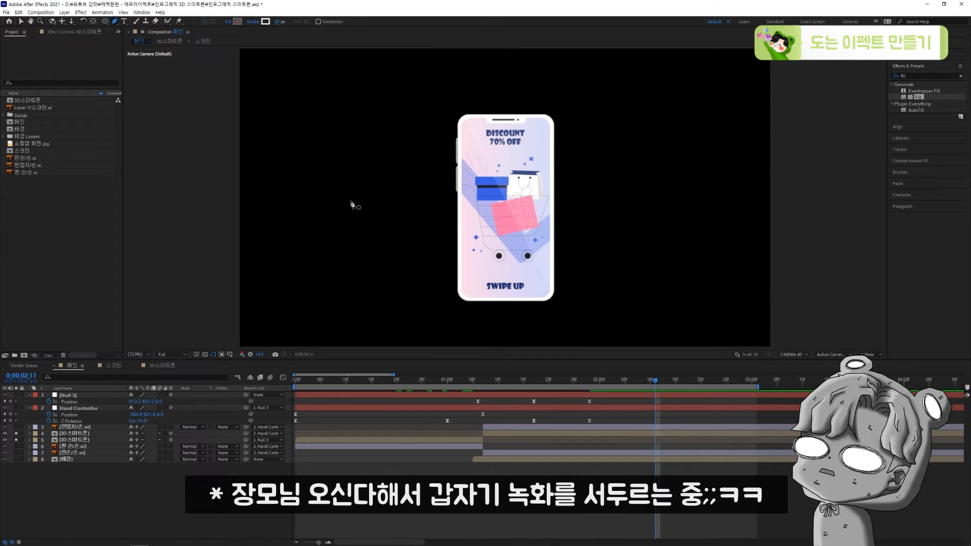
{"action": "left_click", "coordinate": [368, 196]}
{"action": "left_click", "coordinate": [651, 196]}
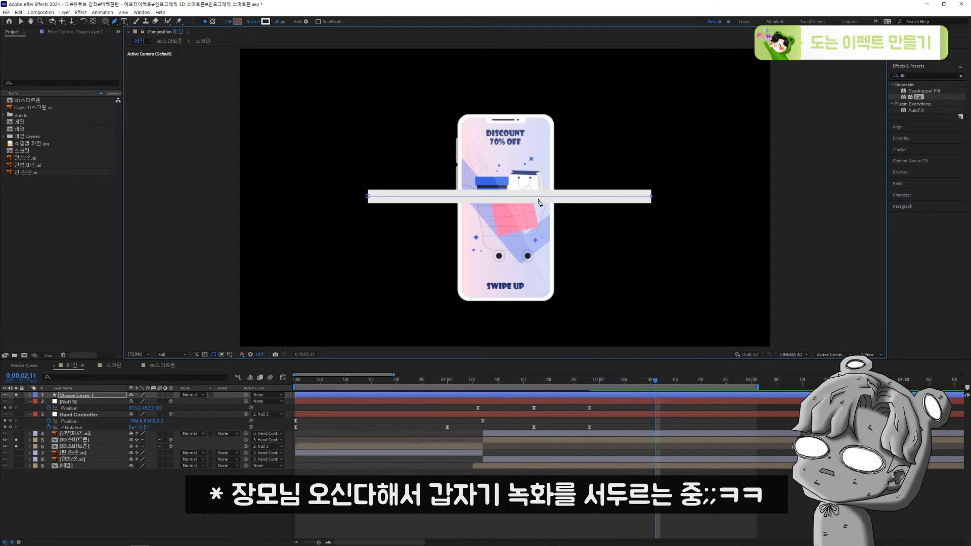
Taper both ends of the line's stroke by setting Start Length and End Length to 100%.
{"action": "left_click", "coordinate": [30, 396]}
{"action": "left_click", "coordinate": [37, 402]}
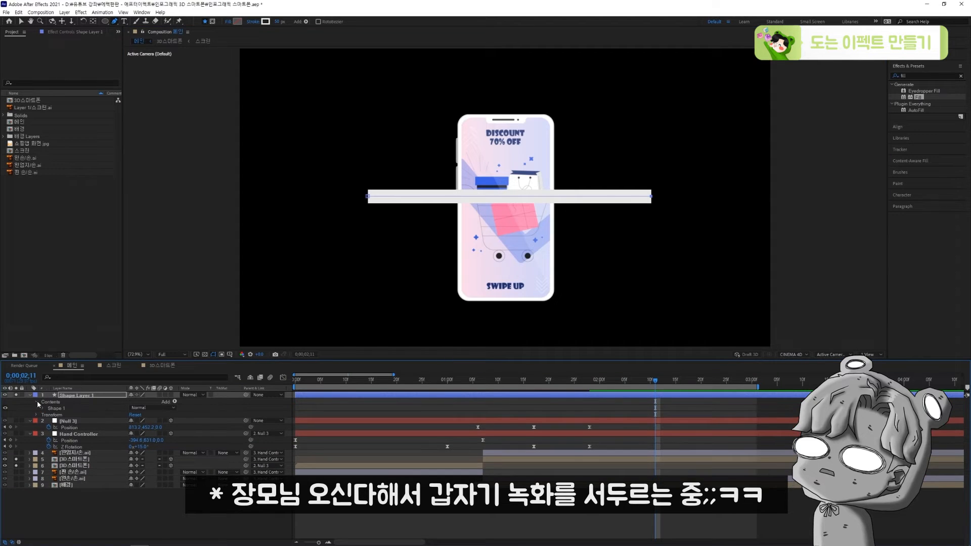
{"action": "left_click", "coordinate": [43, 409]}
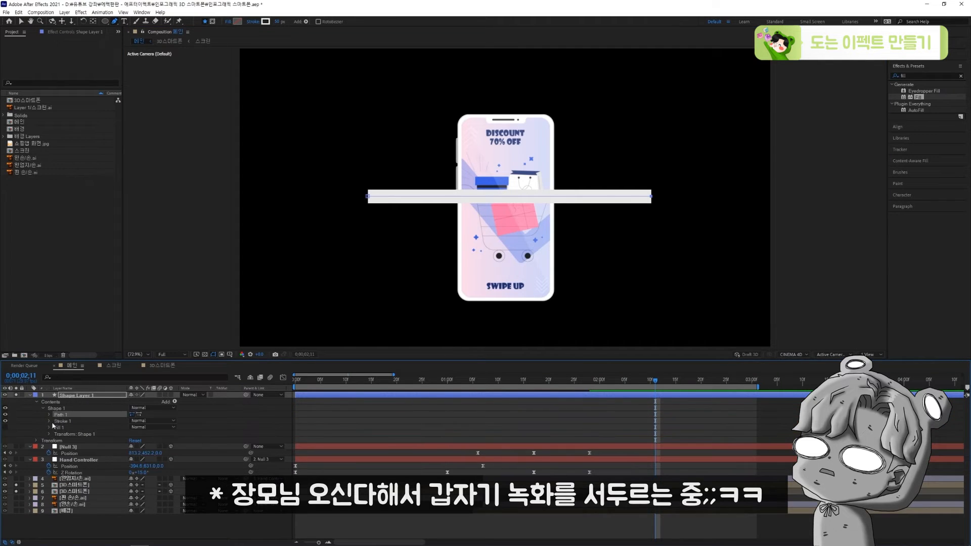
{"action": "left_click", "coordinate": [49, 422]}
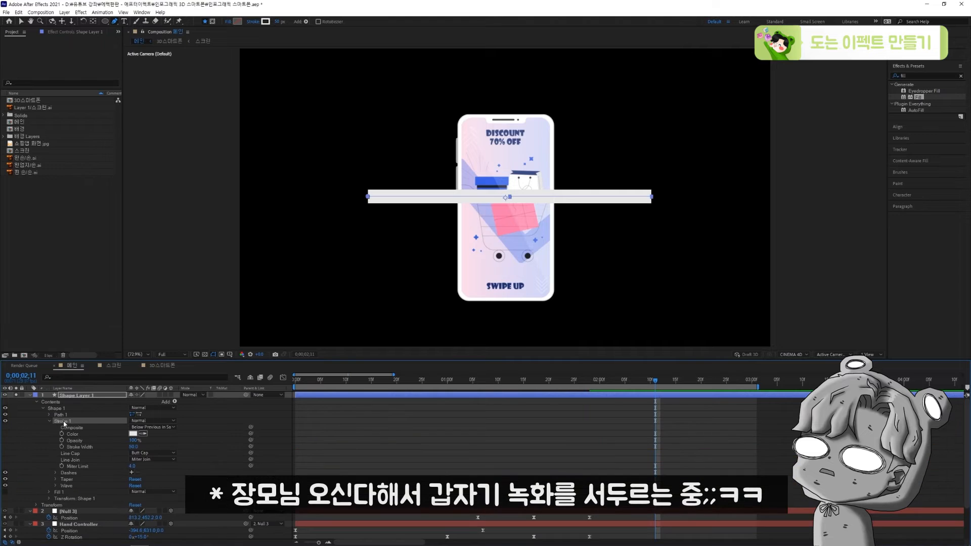
{"action": "left_click", "coordinate": [69, 480]}
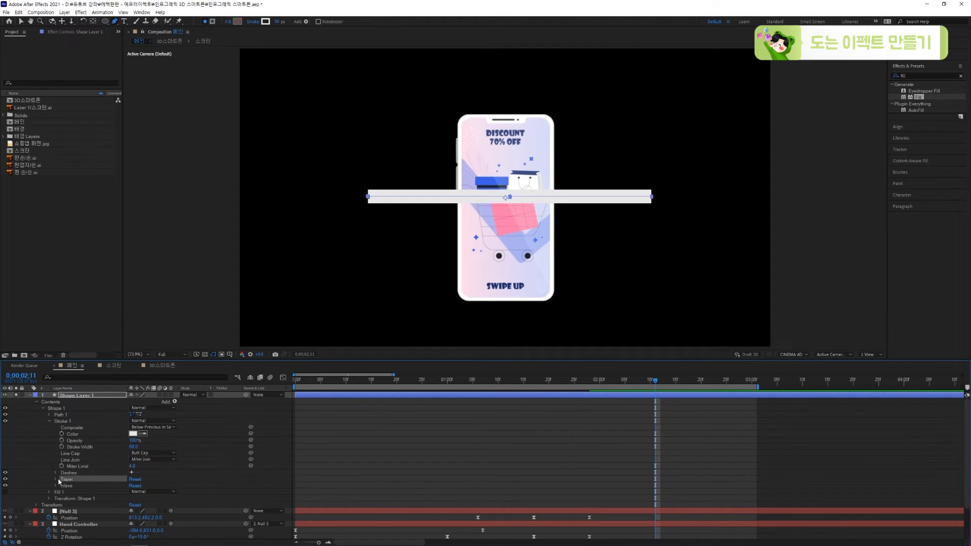
{"action": "left_click", "coordinate": [56, 480]}
{"action": "left_click", "coordinate": [94, 493]}
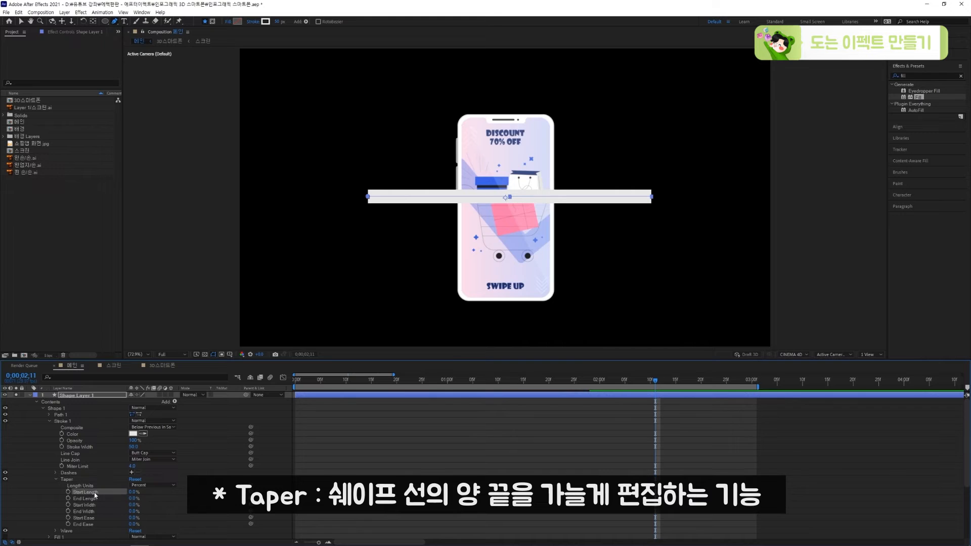
{"action": "left_click_drag", "start_coordinate": [135, 493], "coordinate": [178, 493]}
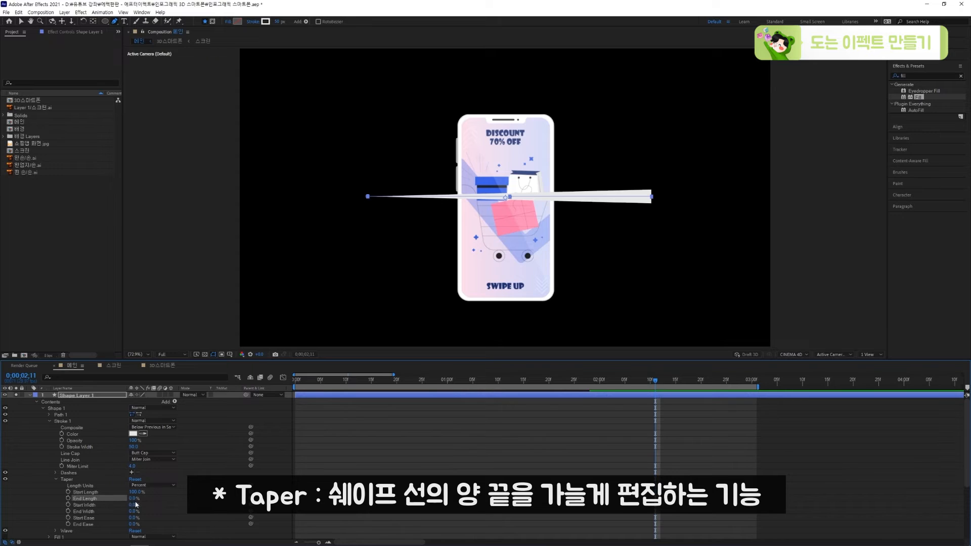
{"action": "left_click_drag", "start_coordinate": [132, 498], "coordinate": [175, 498]}
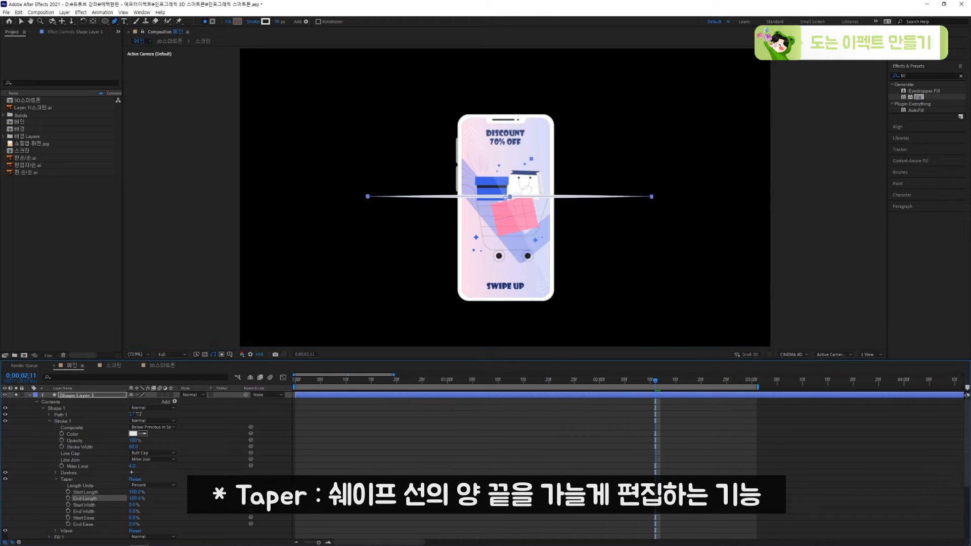
Increase the stroke width of the tapered line on Shape Layer 1.
{"action": "left_click", "coordinate": [297, 492]}
{"action": "key", "text": "v"}
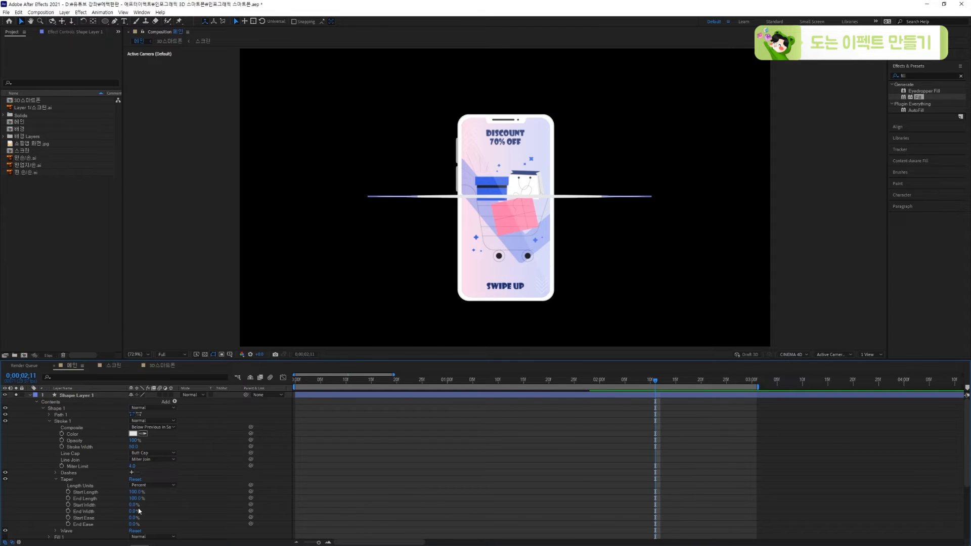
{"action": "left_click", "coordinate": [83, 395]}
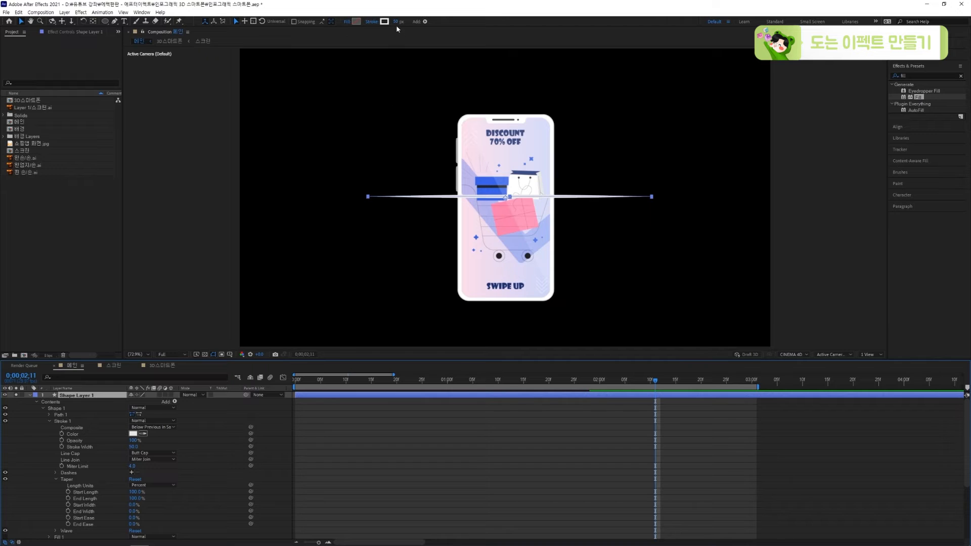
{"action": "left_click_drag", "start_coordinate": [398, 22], "coordinate": [407, 23]}
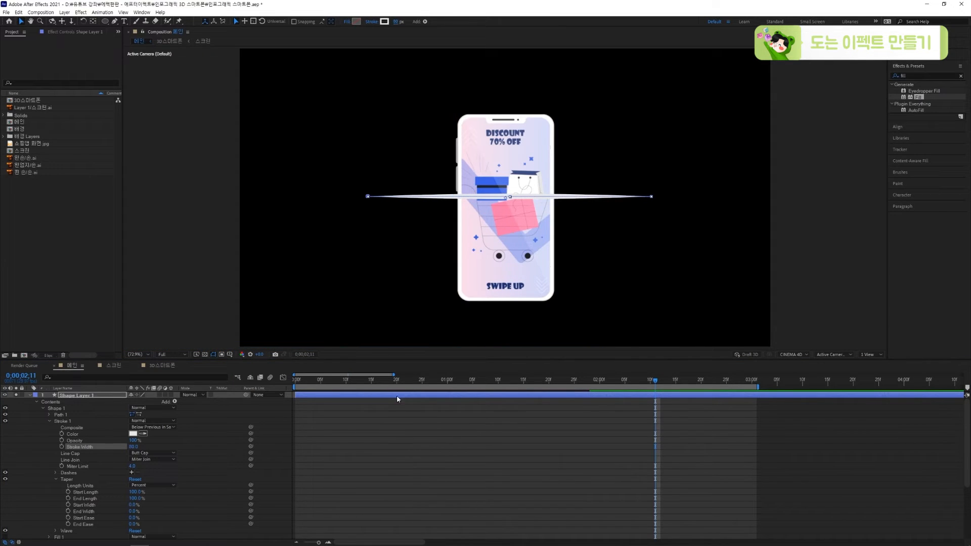
Add Trim Paths to the line's shape, expand its properties, and unsolo the two smartphone layers.
{"action": "left_click", "coordinate": [43, 408]}
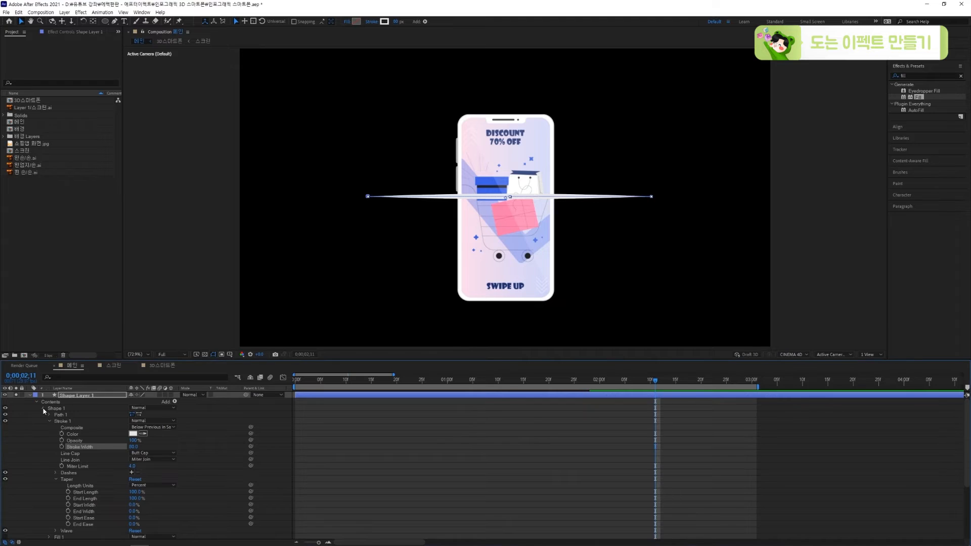
{"action": "left_click", "coordinate": [174, 402]}
{"action": "left_click", "coordinate": [209, 360]}
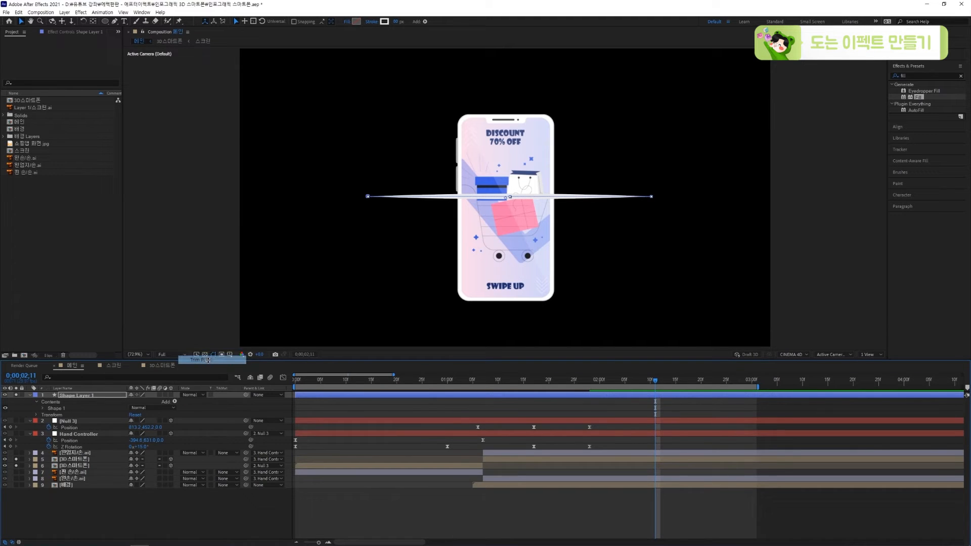
{"action": "left_click", "coordinate": [32, 397]}
{"action": "left_click", "coordinate": [30, 397]}
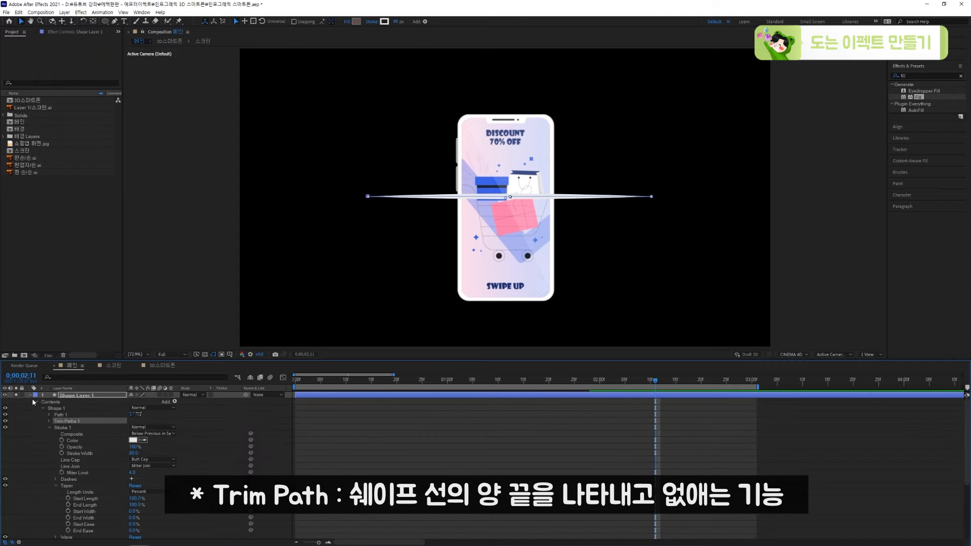
{"action": "left_click", "coordinate": [47, 423]}
{"action": "left_click", "coordinate": [48, 427]}
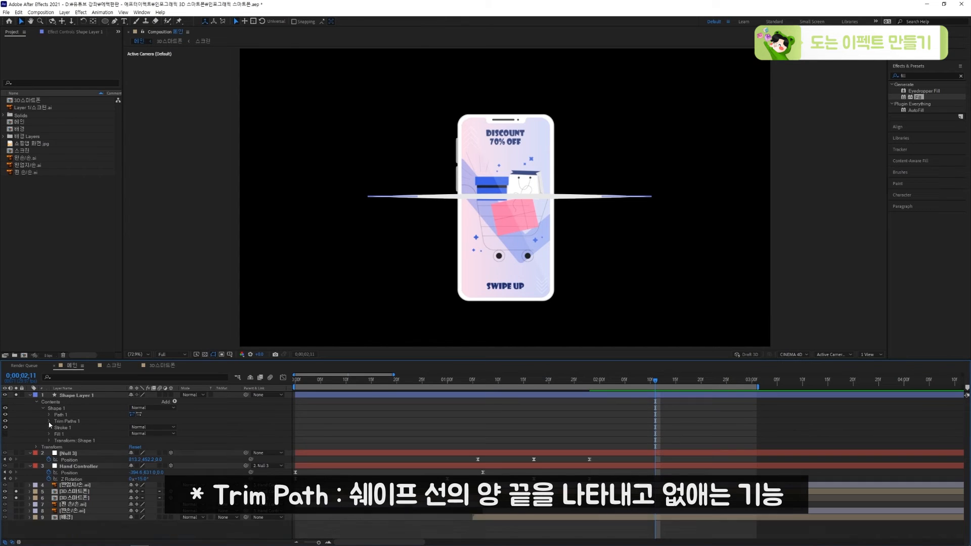
{"action": "left_click", "coordinate": [49, 421]}
{"action": "left_click", "coordinate": [66, 422]}
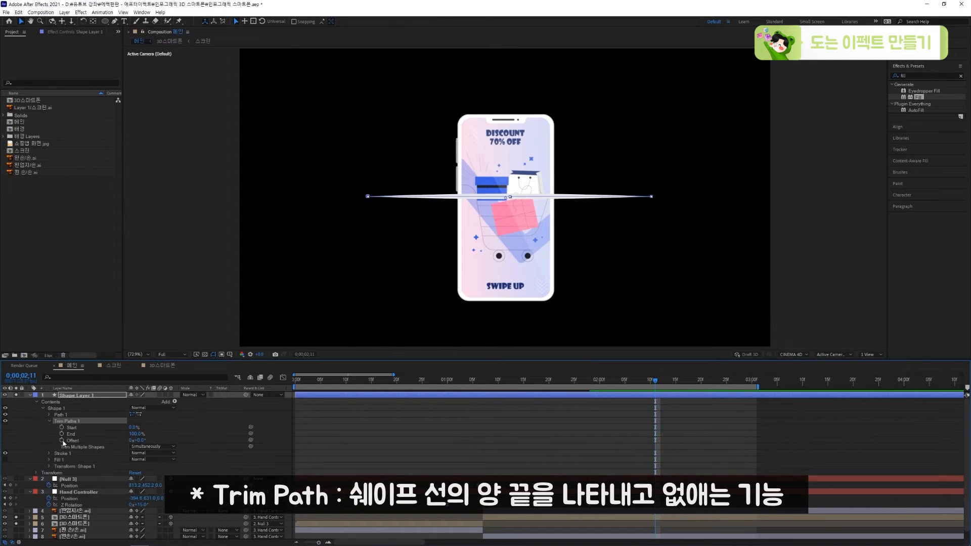
{"action": "left_click", "coordinate": [16, 518]}
{"action": "left_click", "coordinate": [17, 524]}
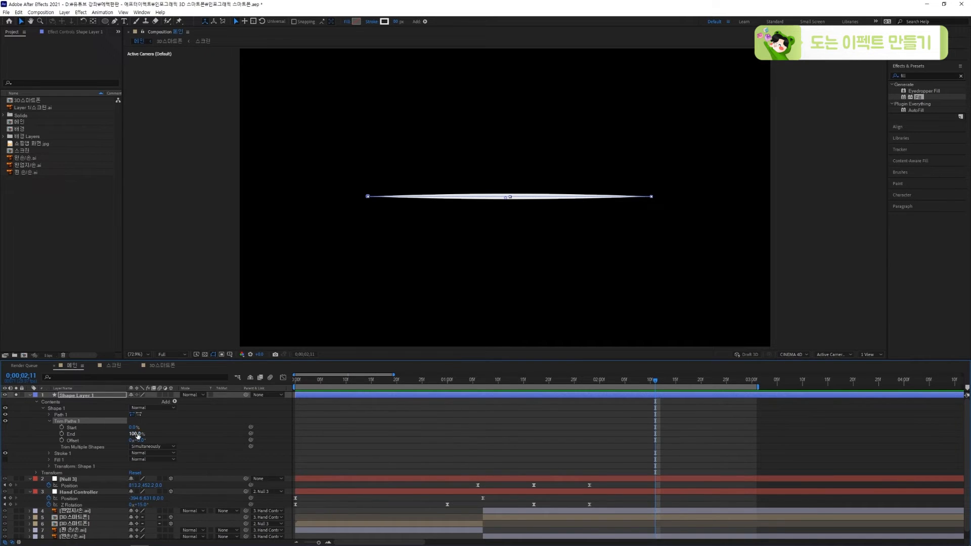
Keyframe the Trim Paths End from 0% at 0;00;00;00 to 100% at 0;00;00;20.
{"action": "left_click_drag", "start_coordinate": [304, 383], "coordinate": [293, 383]}
{"action": "left_click_drag", "start_coordinate": [133, 434], "coordinate": [84, 434]}
{"action": "left_click", "coordinate": [61, 434]}
{"action": "key", "text": "equal"}
{"action": "key", "text": "equal"}
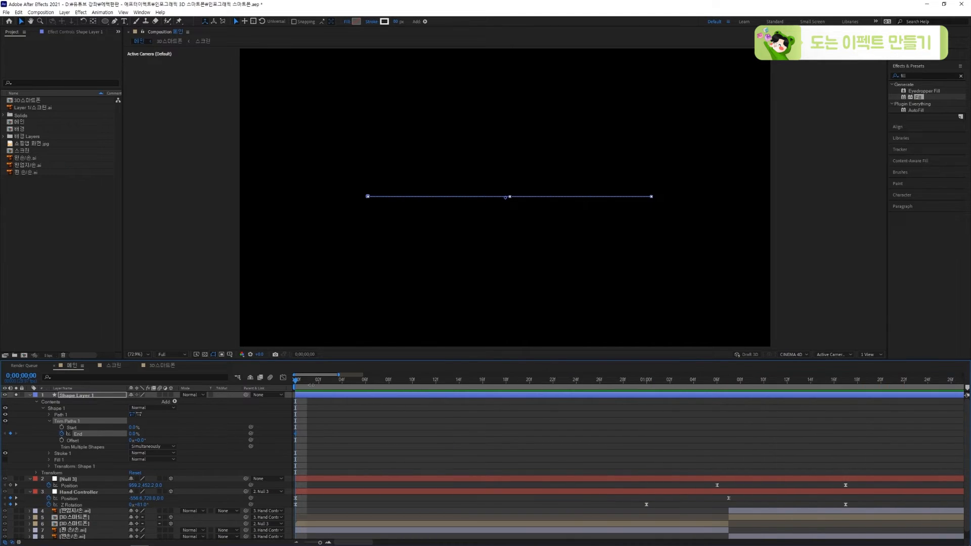
{"action": "left_click_drag", "start_coordinate": [331, 383], "coordinate": [530, 383]}
{"action": "mouse_move", "coordinate": [134, 434]}
{"action": "left_mouse_down"}
{"action": "mouse_move", "coordinate": [496, 431]}
{"action": "mouse_move", "coordinate": [292, 434]}
{"action": "left_mouse_up"}
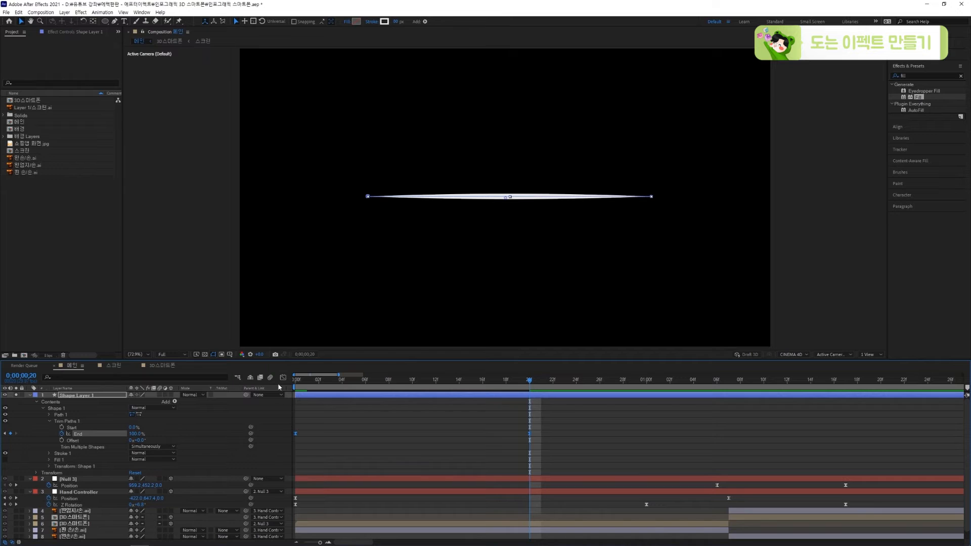
Ease the Trim Paths End keyframes, shape their speed graph for a fast start and long slowdown, and preview the line.
{"action": "left_click", "coordinate": [282, 379]}
{"action": "right_click", "coordinate": [523, 442]}
{"action": "left_click", "coordinate": [567, 383]}
{"action": "left_click_drag", "start_coordinate": [533, 470], "coordinate": [436, 518]}
{"action": "left_click_drag", "start_coordinate": [334, 519], "coordinate": [298, 519]}
{"action": "left_click", "coordinate": [495, 446]}
{"action": "key", "text": "space"}
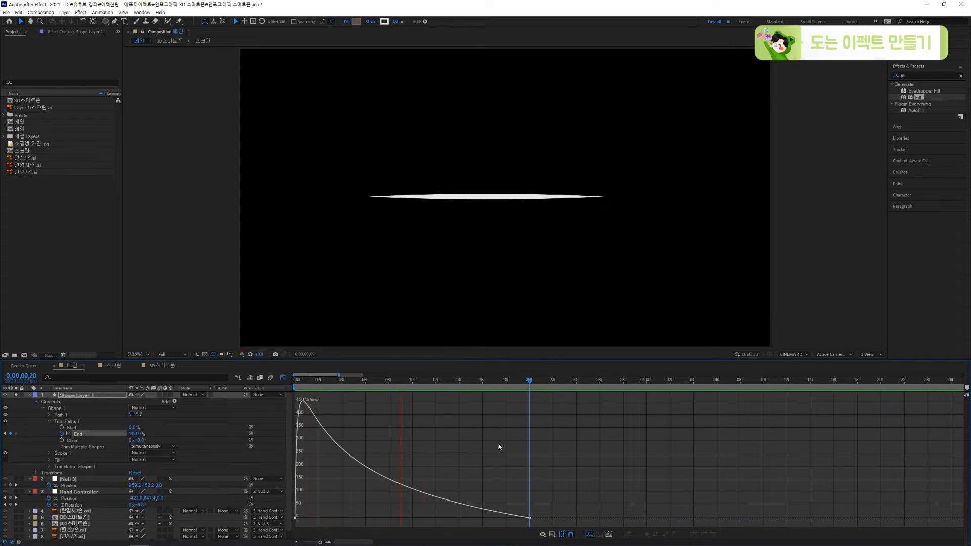
{"action": "key", "text": "space"}
Return to the first frame, replay the line's drawing-on animation, and close the speed graph.
{"action": "left_click_drag", "start_coordinate": [338, 380], "coordinate": [158, 399]}
{"action": "key", "text": "space"}
{"action": "left_click_drag", "start_coordinate": [412, 382], "coordinate": [179, 392]}
{"action": "key", "text": "space"}
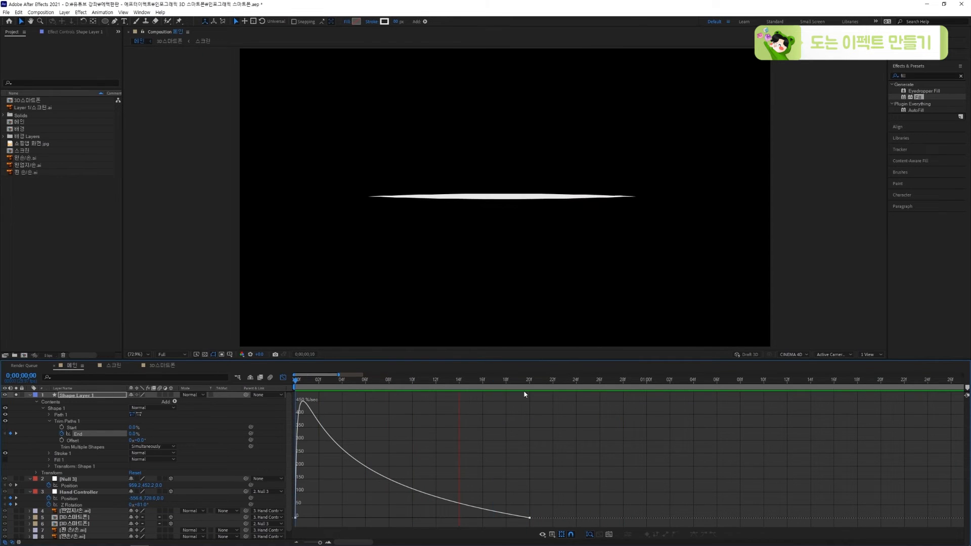
{"action": "key", "text": "space"}
{"action": "left_click", "coordinate": [284, 378]}
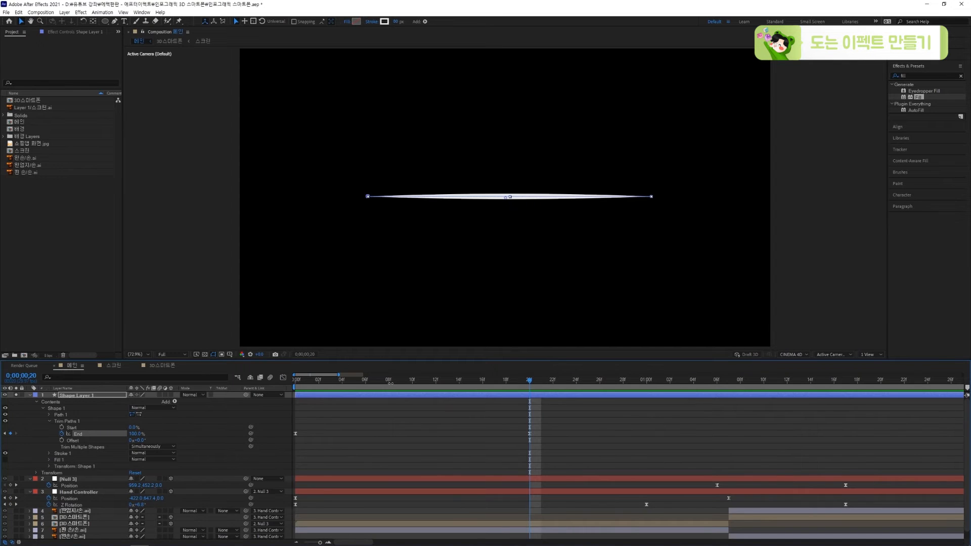
Copy the Trim Paths End keyframes and paste them onto Start, beginning at 0;00;00;04.
{"action": "left_click", "coordinate": [342, 387]}
{"action": "left_click", "coordinate": [354, 434]}
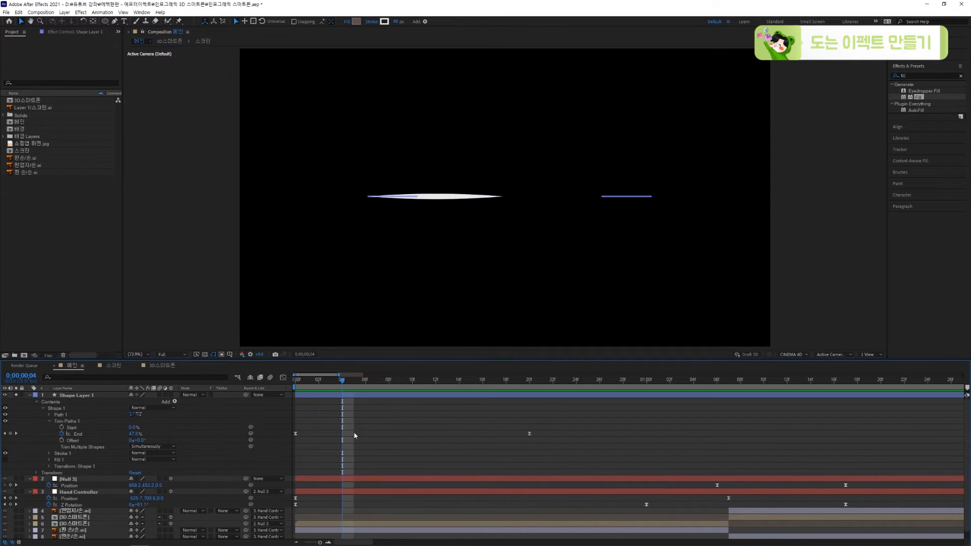
{"action": "left_click", "coordinate": [103, 434]}
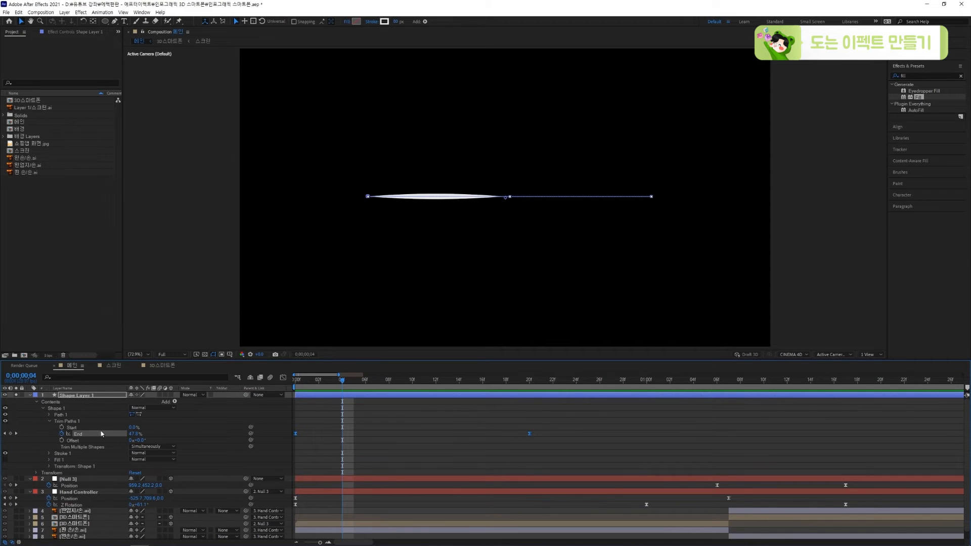
{"action": "left_click", "coordinate": [98, 428]}
{"action": "key", "text": "ctrl+v"}
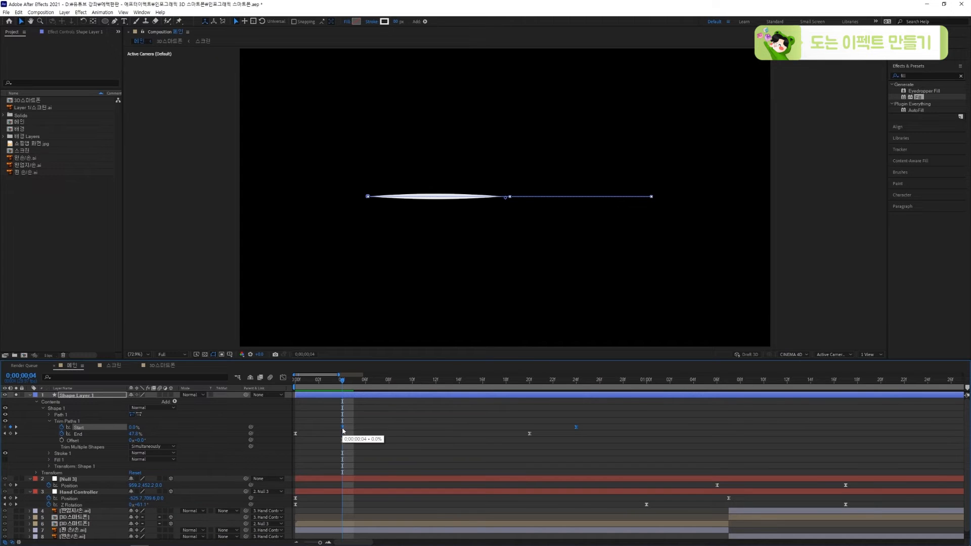
Shift the Trim Paths Start keyframes to begin at 0;00;00;08 and preview the line's motion.
{"action": "left_click_drag", "start_coordinate": [394, 430], "coordinate": [362, 432]}
{"action": "left_click", "coordinate": [316, 382]}
{"action": "key", "text": "space"}
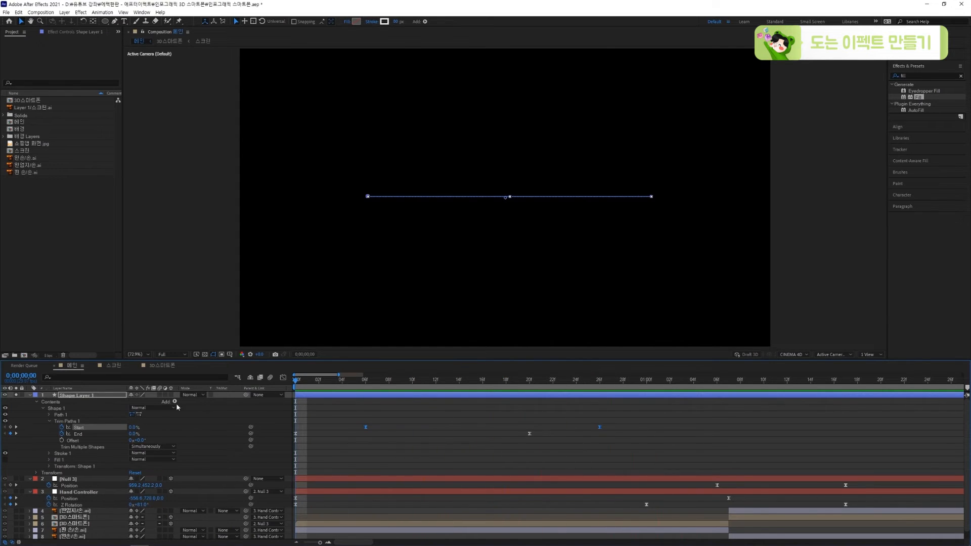
{"action": "mouse_move", "coordinate": [493, 380]}
{"action": "left_mouse_down"}
{"action": "mouse_move", "coordinate": [365, 381]}
{"action": "mouse_move", "coordinate": [405, 405]}
{"action": "mouse_move", "coordinate": [387, 412]}
{"action": "mouse_move", "coordinate": [380, 429]}
{"action": "mouse_move", "coordinate": [390, 435]}
{"action": "left_mouse_up"}
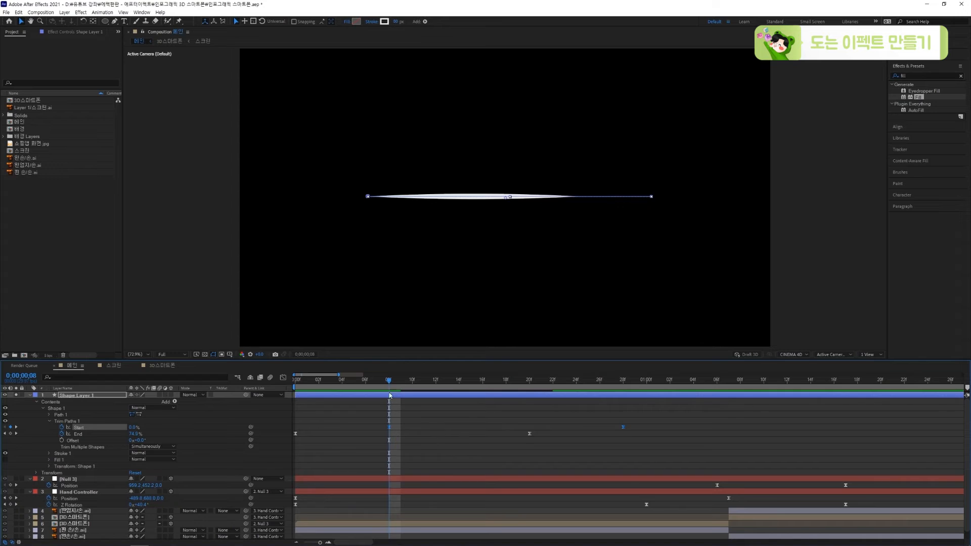
{"action": "key", "text": "Home"}
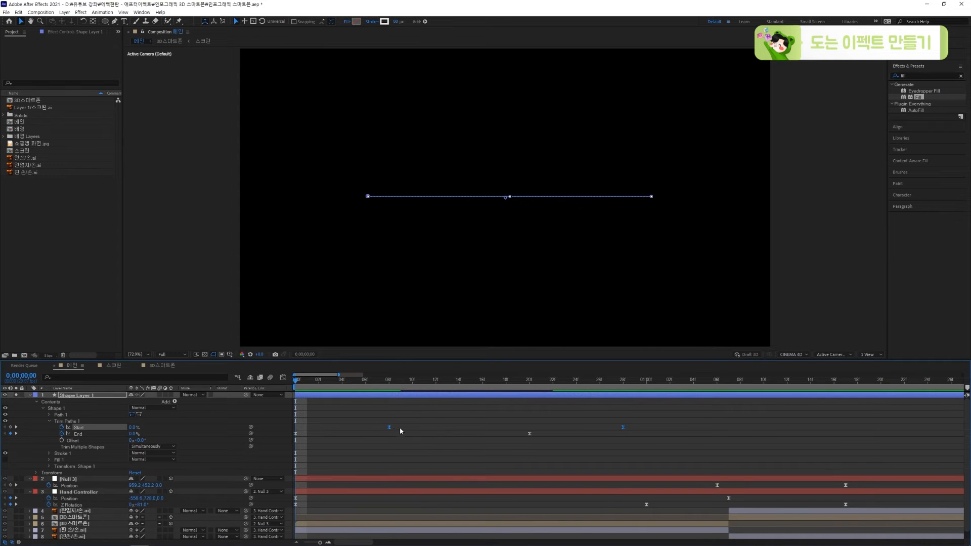
{"action": "key", "text": "space"}
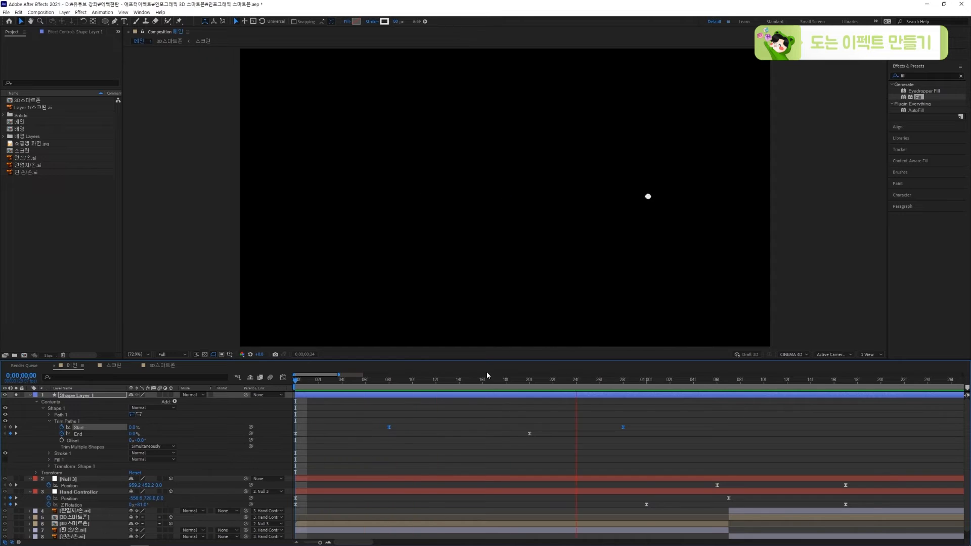
{"action": "key", "text": "space"}
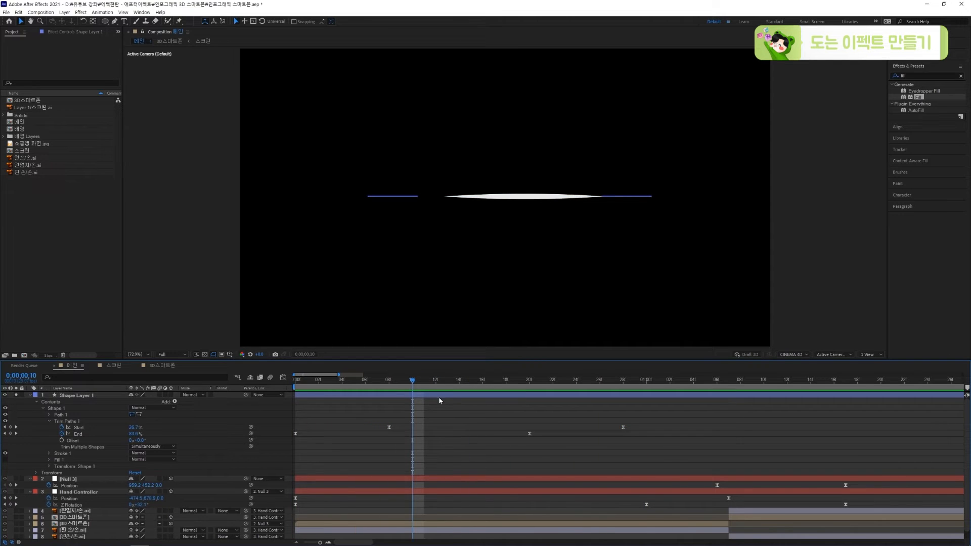
Apply the CC Cylinder effect to the line's shape layer and scrub through the result.
{"action": "left_click", "coordinate": [915, 76]}
{"action": "type", "text": "cc cylinder"}
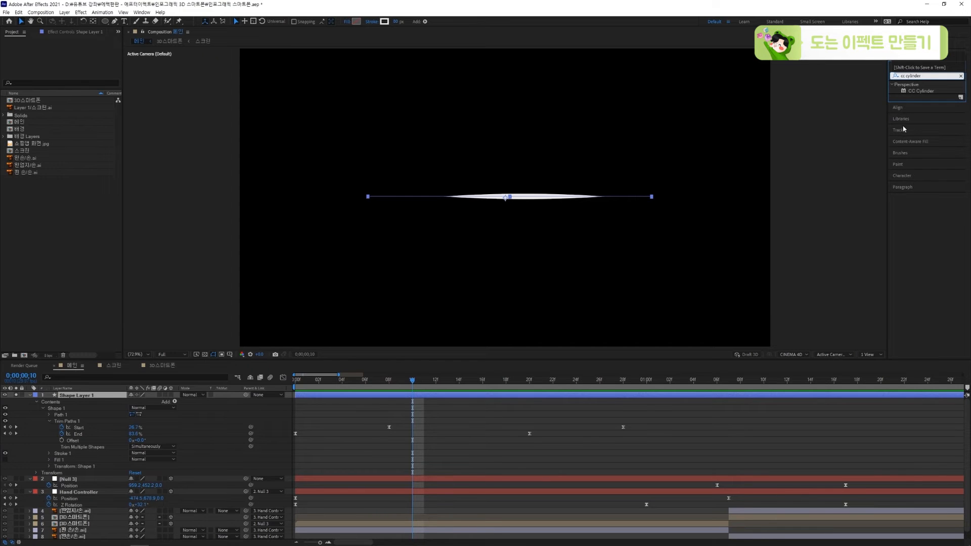
{"action": "double_click", "coordinate": [920, 92]}
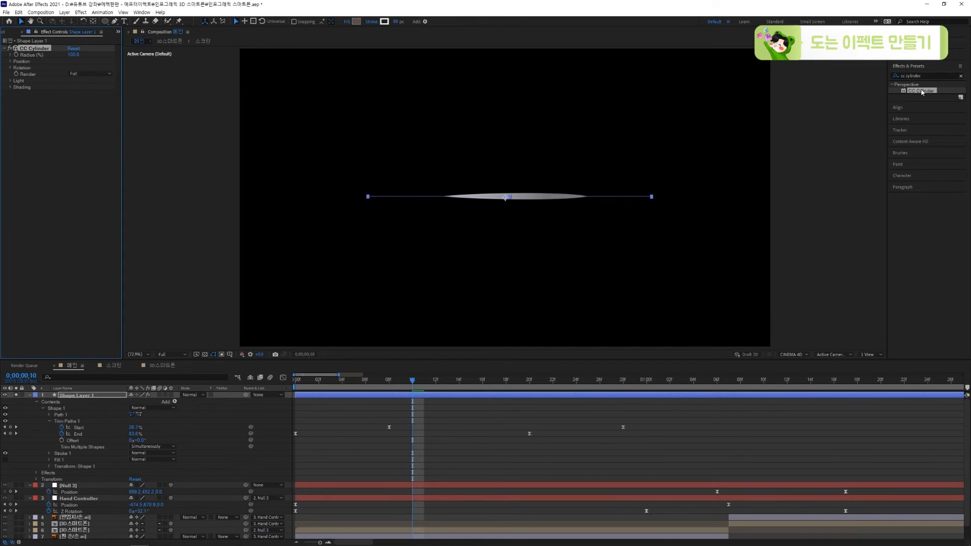
{"action": "mouse_move", "coordinate": [418, 384]}
{"action": "left_mouse_down"}
{"action": "mouse_move", "coordinate": [459, 386]}
{"action": "mouse_move", "coordinate": [376, 387]}
{"action": "mouse_move", "coordinate": [425, 388]}
{"action": "left_mouse_up"}
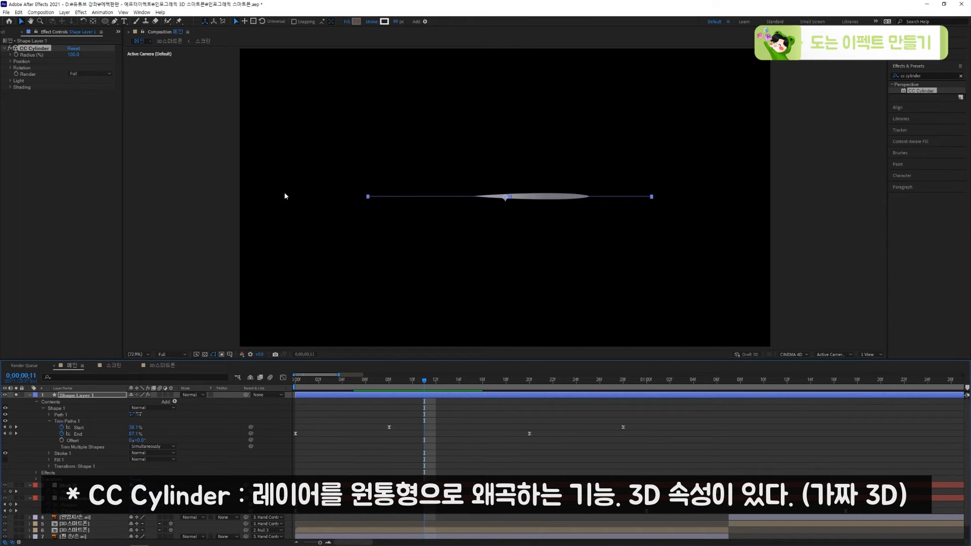
Set the CC Cylinder's Rotation X to 17° and preview the curved line.
{"action": "left_click", "coordinate": [11, 68]}
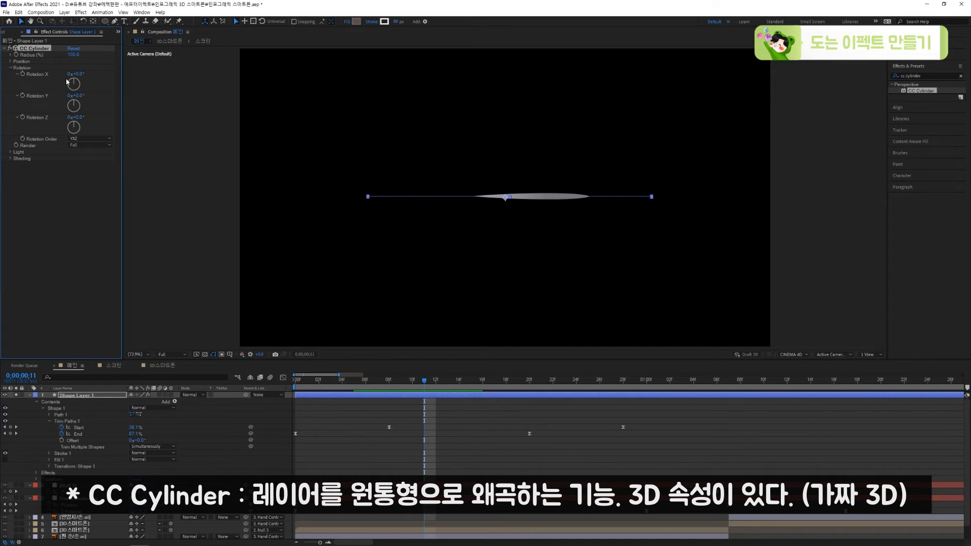
{"action": "left_click_drag", "start_coordinate": [79, 75], "coordinate": [84, 73]}
{"action": "key", "text": "space"}
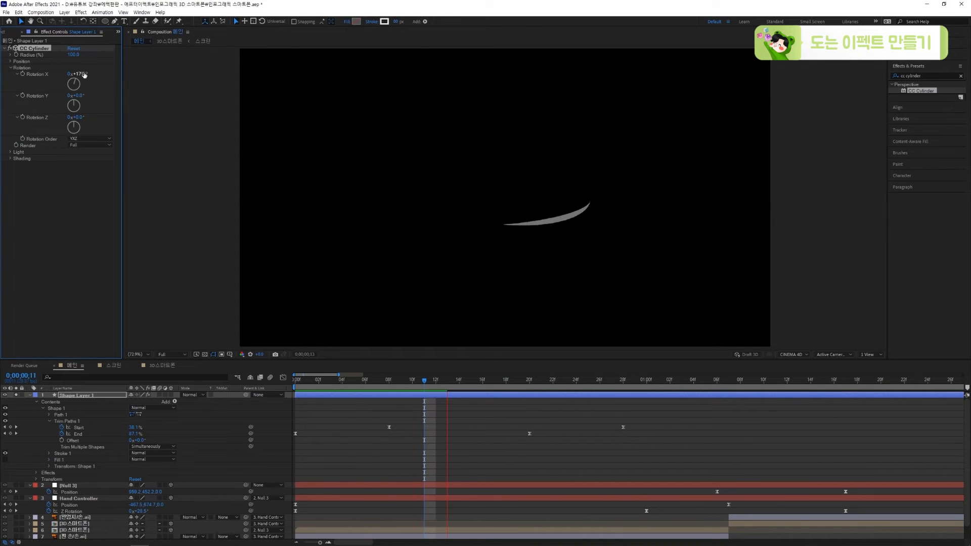
{"action": "key", "text": "space"}
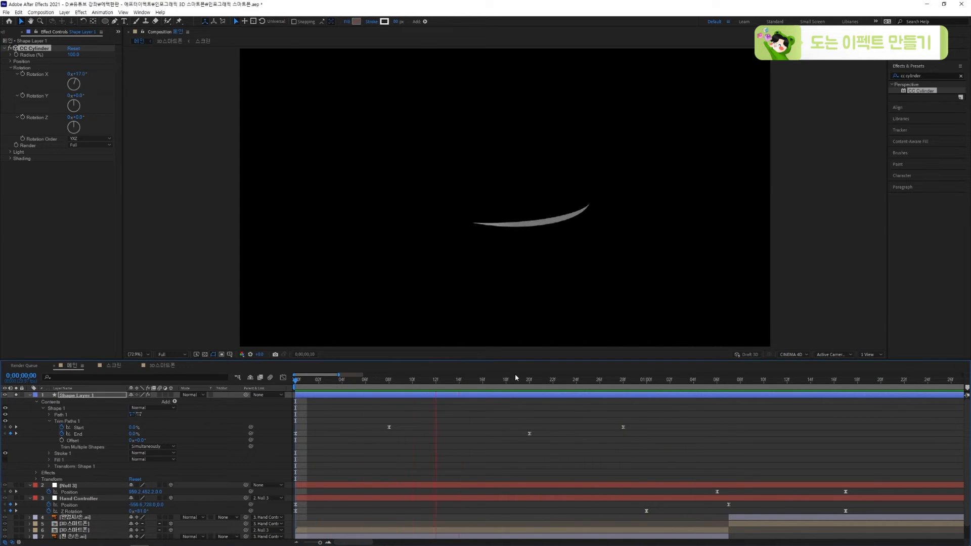
{"action": "left_click", "coordinate": [495, 380]}
{"action": "left_click_drag", "start_coordinate": [478, 388], "coordinate": [401, 403]}
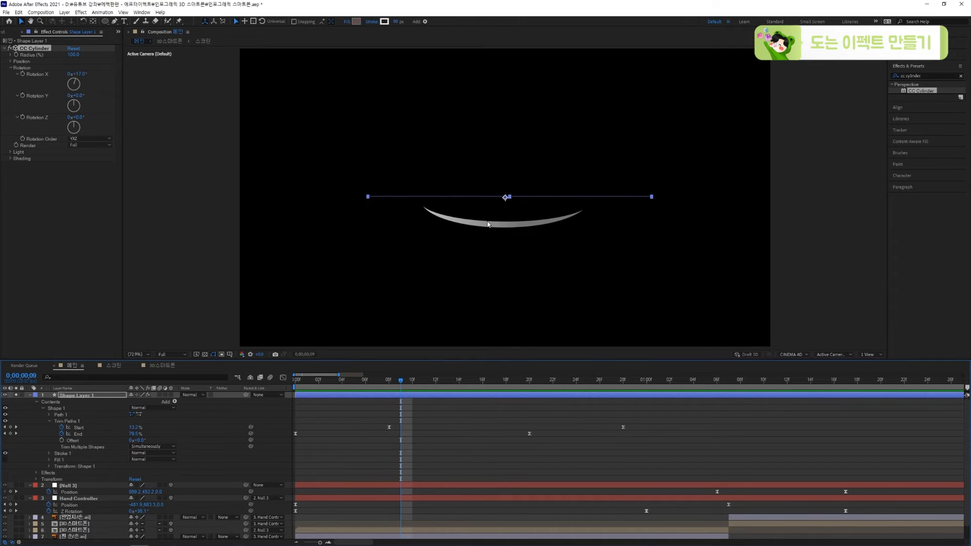
{"action": "left_click_drag", "start_coordinate": [403, 373], "coordinate": [423, 413]}
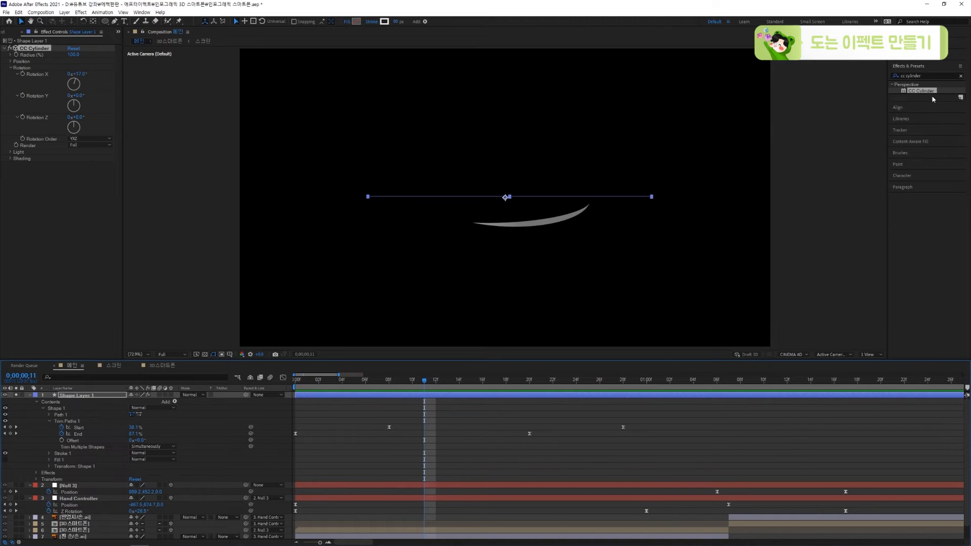
Apply a Fill effect in near-white EFEFEF to the line layer and preview it.
{"action": "left_click", "coordinate": [931, 75]}
{"action": "type", "text": "fill"}
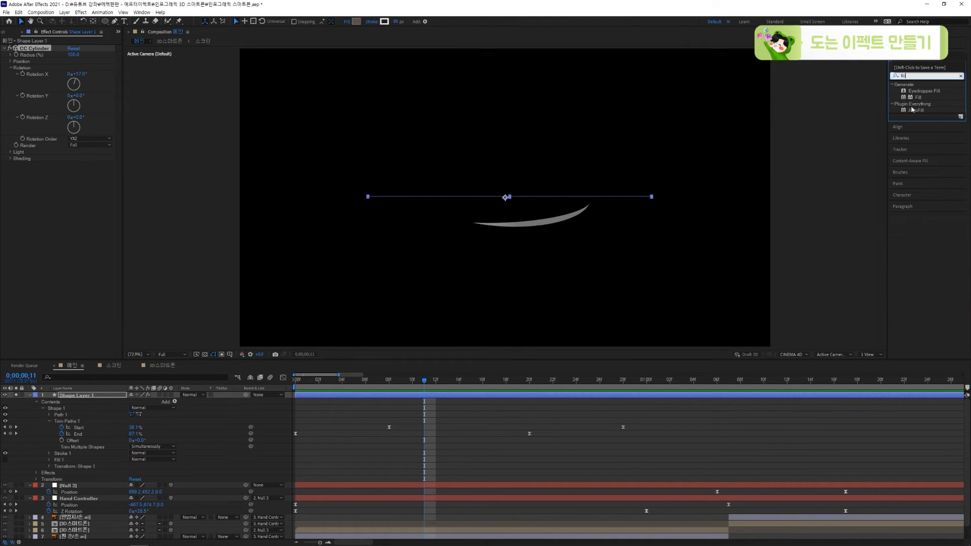
{"action": "double_click", "coordinate": [920, 99]}
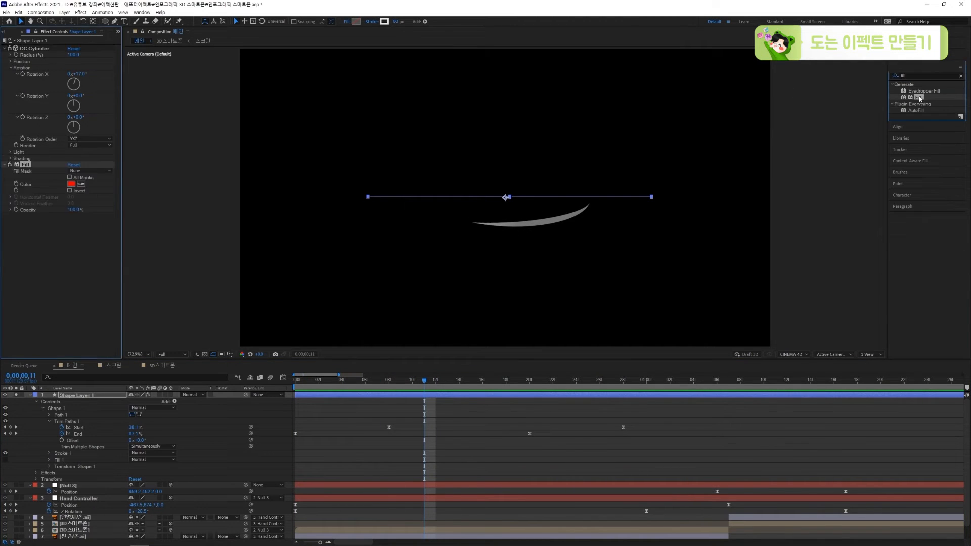
{"action": "left_click", "coordinate": [71, 184]}
{"action": "left_click_drag", "start_coordinate": [334, 344], "coordinate": [272, 327]}
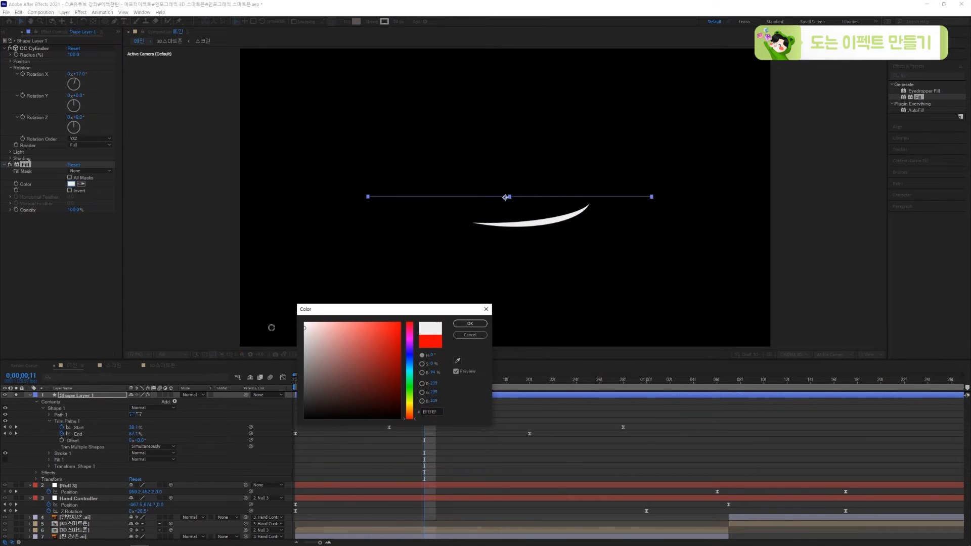
{"action": "left_click", "coordinate": [470, 324]}
{"action": "key", "text": "space"}
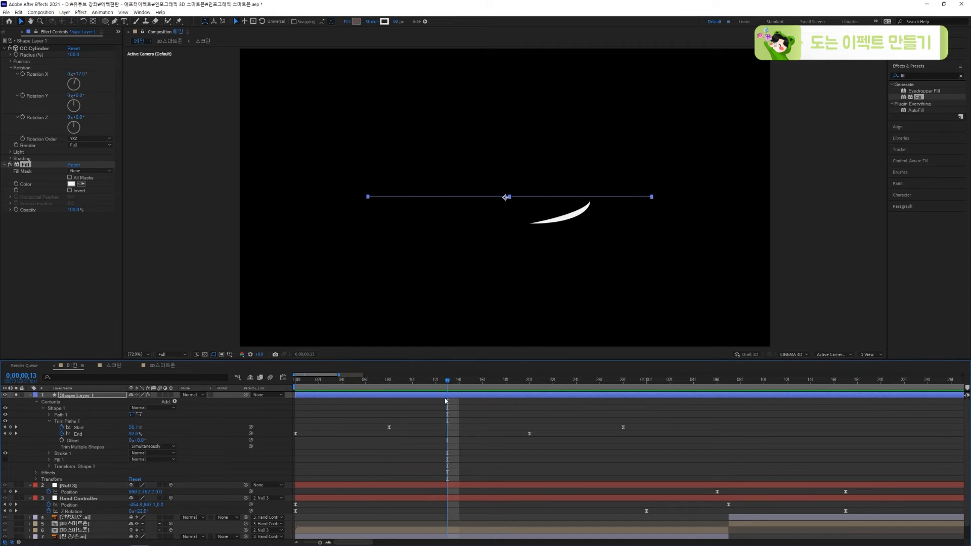
Unsolo and collapse the line layer, and shift it in time to start at 0;00;00;11.
{"action": "left_click", "coordinate": [30, 395]}
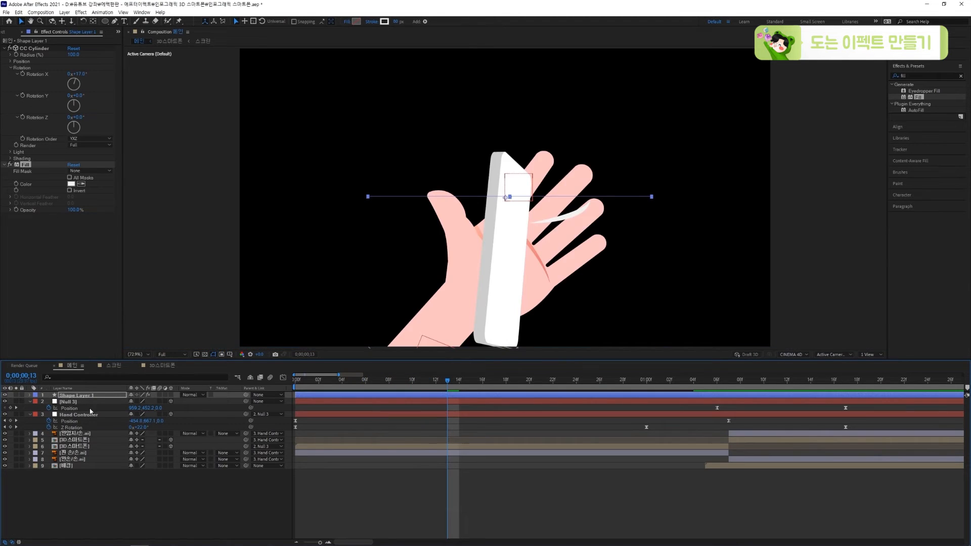
{"action": "left_click_drag", "start_coordinate": [447, 385], "coordinate": [530, 386]}
{"action": "left_click_drag", "start_coordinate": [405, 397], "coordinate": [548, 396]}
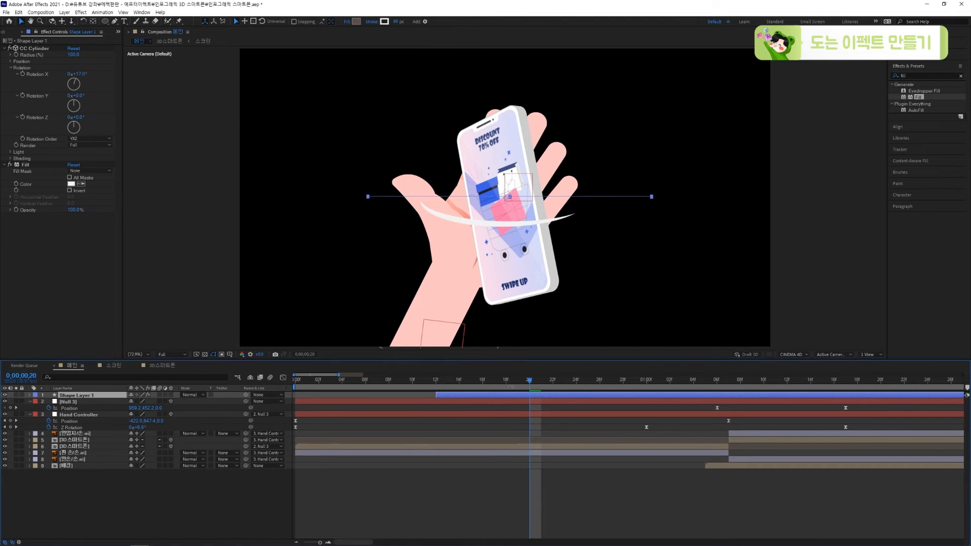
{"action": "left_click_drag", "start_coordinate": [495, 385], "coordinate": [540, 384]}
Set the CC Cylinder's Radius to 74% and scrub to check the line around the phone.
{"action": "left_click_drag", "start_coordinate": [75, 57], "coordinate": [65, 59]}
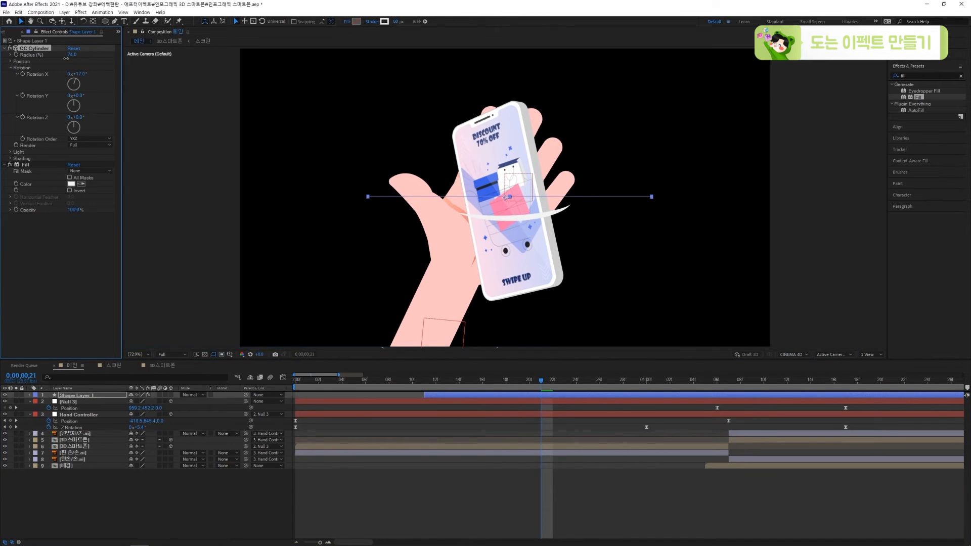
{"action": "mouse_move", "coordinate": [490, 379]}
{"action": "left_mouse_down"}
{"action": "mouse_move", "coordinate": [456, 384]}
{"action": "mouse_move", "coordinate": [567, 392]}
{"action": "mouse_move", "coordinate": [484, 397]}
{"action": "left_mouse_up"}
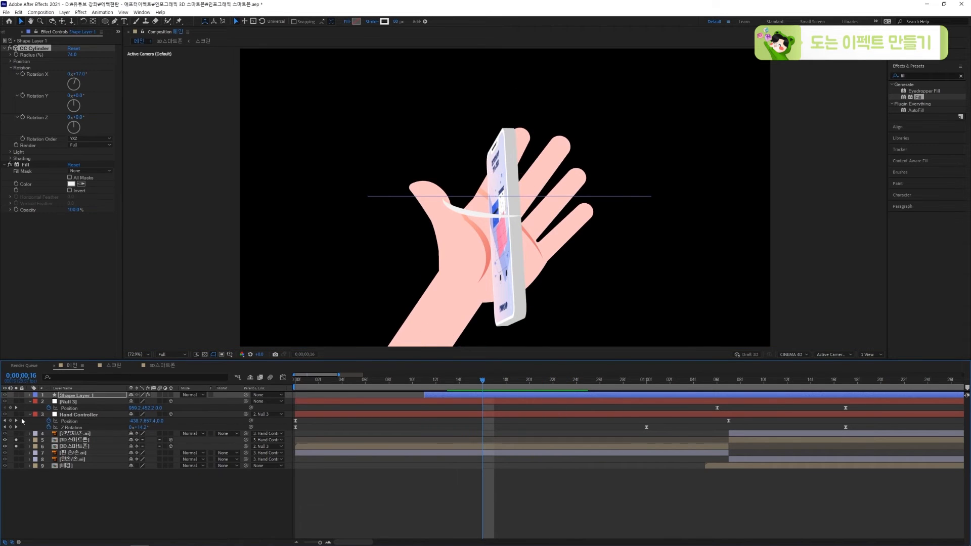
Solo the line together with the 3D phone layers, start the line layer at 0;00;00;08, and preview.
{"action": "left_click", "coordinate": [16, 395]}
{"action": "left_click", "coordinate": [108, 395]}
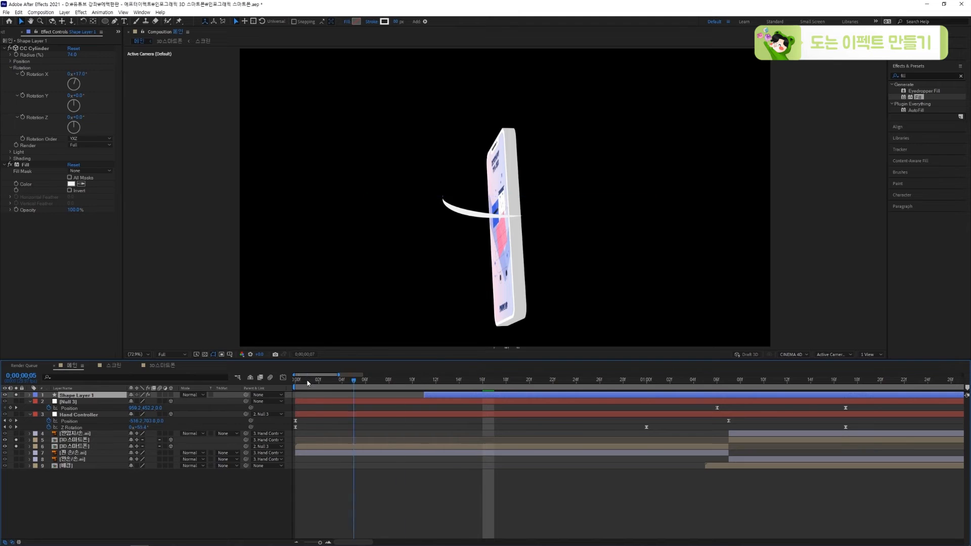
{"action": "key", "text": "Home"}
{"action": "key", "text": "space"}
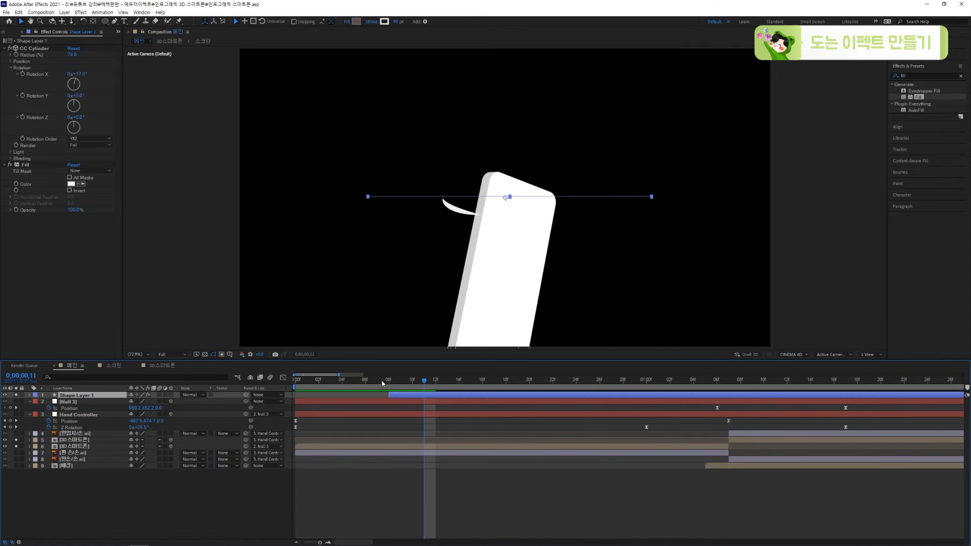
{"action": "left_click_drag", "start_coordinate": [381, 381], "coordinate": [295, 381]}
{"action": "key", "text": "space"}
{"action": "key", "text": "space"}
Reveal the line layer's keyframes, shift the layer to start at 0;00;00;06, and replay the animation.
{"action": "key", "text": "u"}
{"action": "left_click_drag", "start_coordinate": [670, 380], "coordinate": [377, 380]}
{"action": "key", "text": "space"}
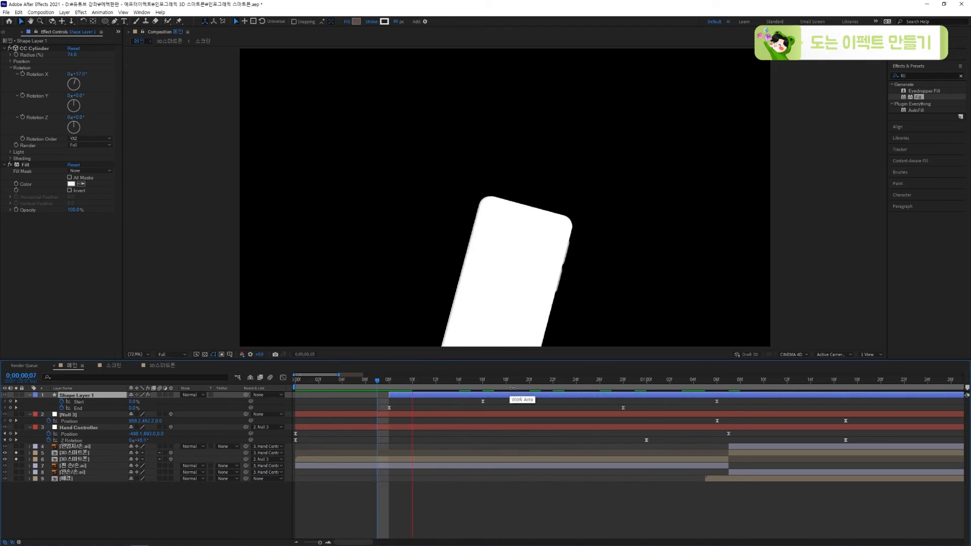
{"action": "key", "text": "Home"}
{"action": "key", "text": "space"}
{"action": "key", "text": "Home"}
{"action": "key", "text": "space"}
{"action": "key", "text": "space"}
{"action": "mouse_move", "coordinate": [483, 395]}
{"action": "left_mouse_down"}
{"action": "mouse_move", "coordinate": [460, 395]}
{"action": "mouse_move", "coordinate": [499, 399]}
{"action": "left_mouse_up"}
{"action": "key", "text": "Home"}
{"action": "key", "text": "space"}
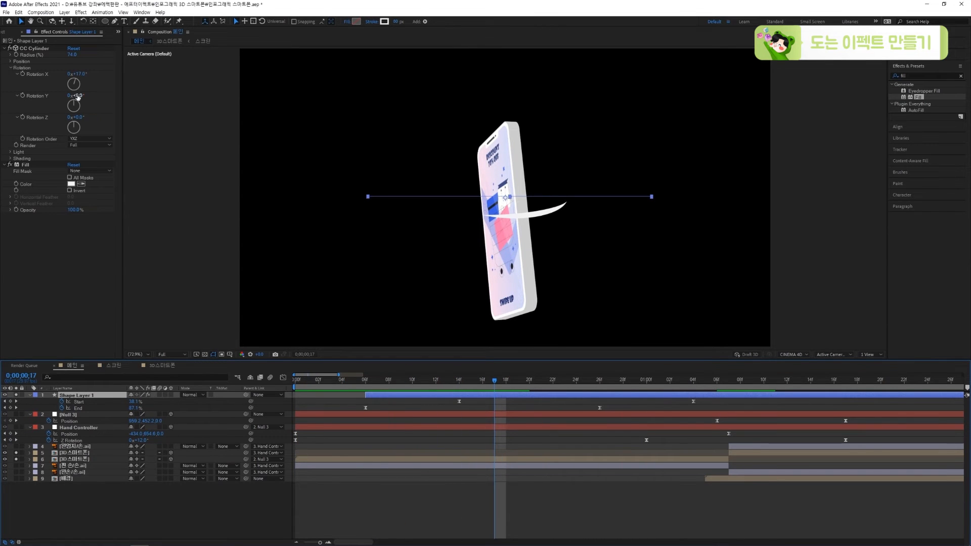
Tilt the line with a small negative CC Cylinder Rotation Z and preview it against the turning phone.
{"action": "left_click_drag", "start_coordinate": [79, 120], "coordinate": [76, 119]}
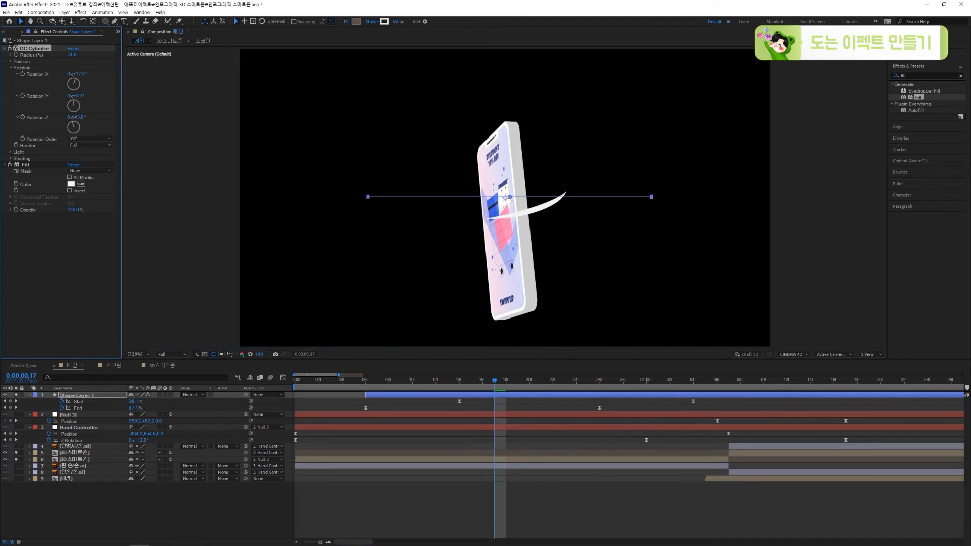
{"action": "left_click_drag", "start_coordinate": [76, 117], "coordinate": [77, 117]}
{"action": "key", "text": "space"}
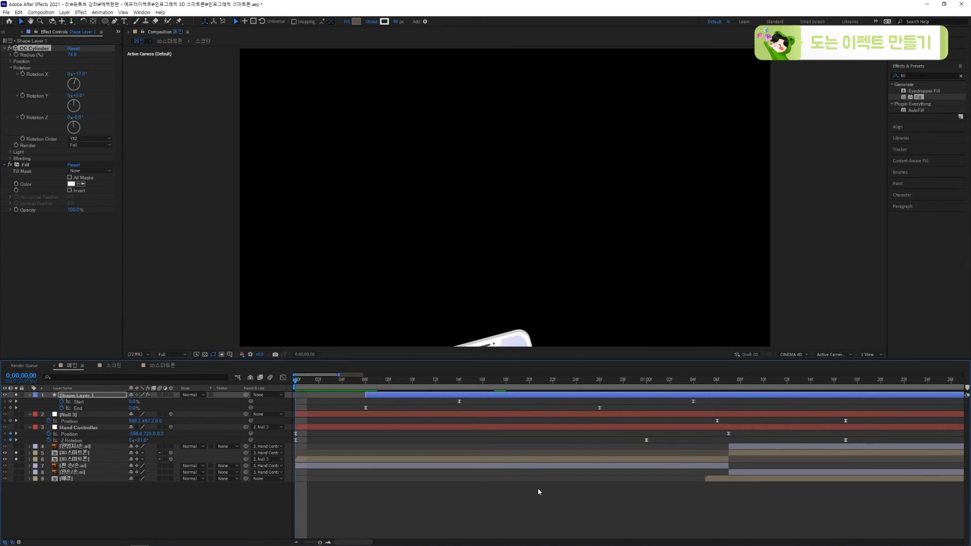
{"action": "left_click_drag", "start_coordinate": [624, 381], "coordinate": [538, 399]}
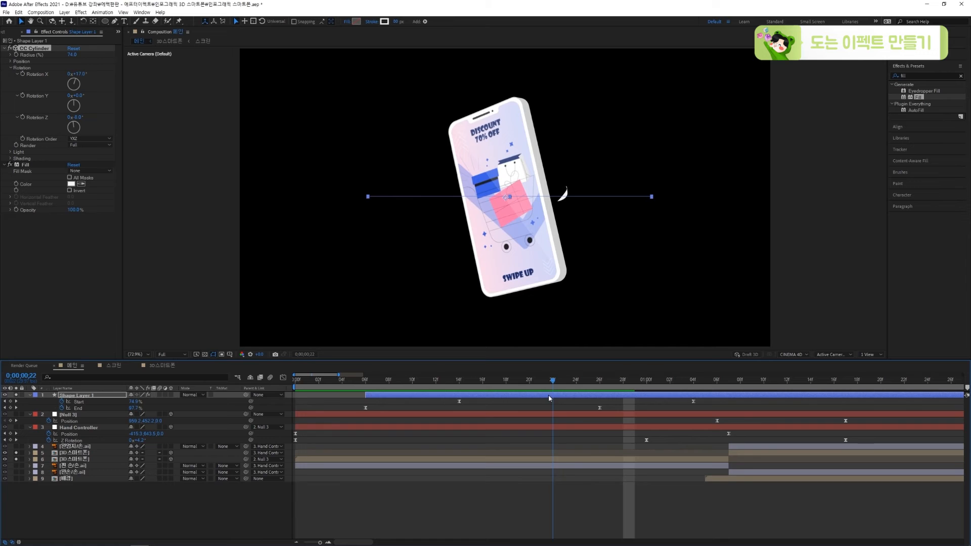
{"action": "left_click", "coordinate": [507, 382]}
{"action": "left_click_drag", "start_coordinate": [507, 382], "coordinate": [494, 382]}
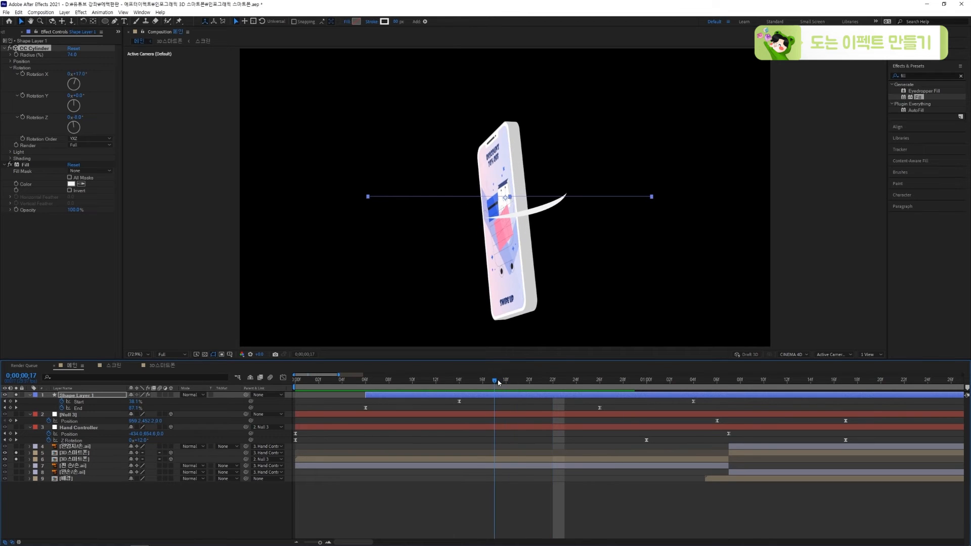
Move the line higher on the phone, then duplicate its layer and place the copy lower down.
{"action": "left_click_drag", "start_coordinate": [505, 200], "coordinate": [505, 182]}
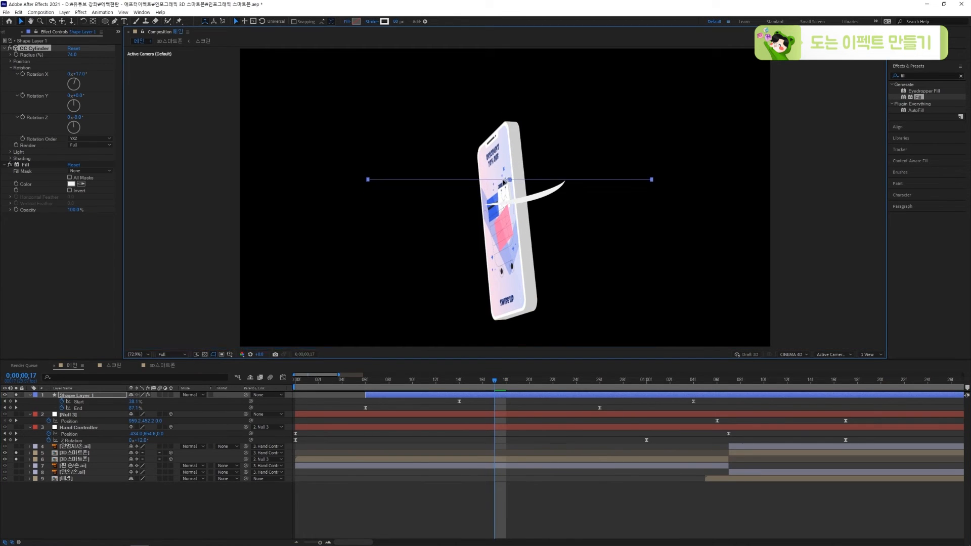
{"action": "left_click", "coordinate": [110, 399]}
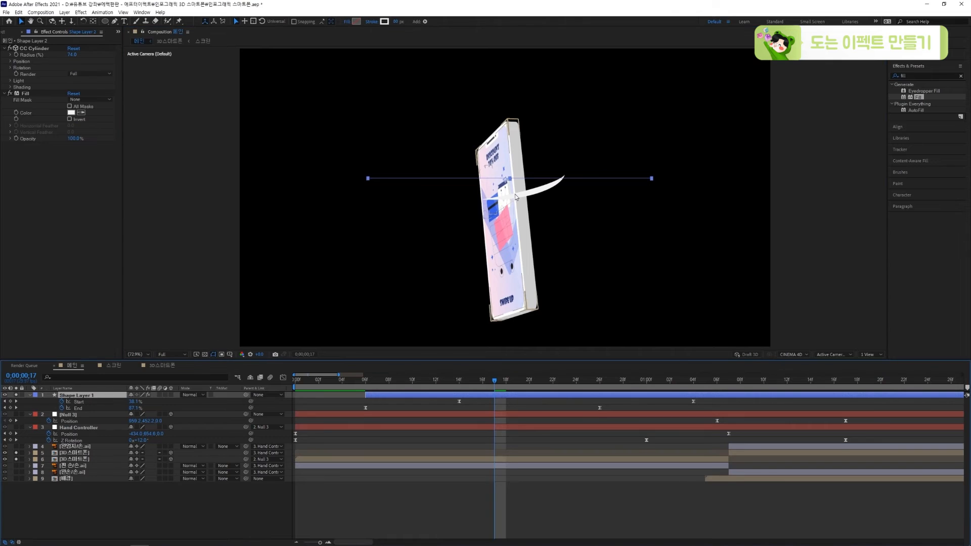
{"action": "key", "text": "ctrl+d"}
{"action": "left_click_drag", "start_coordinate": [503, 185], "coordinate": [505, 210]}
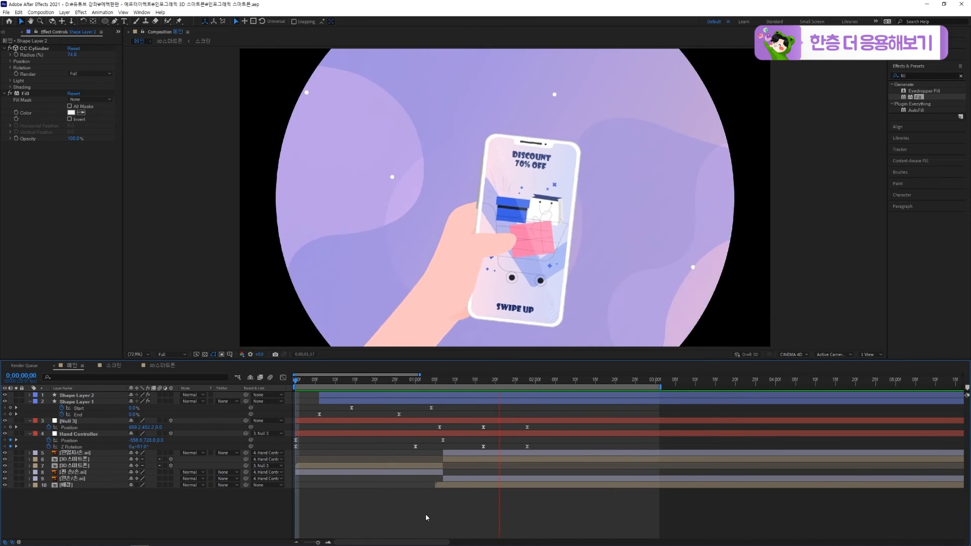
Scrub the full composition, turn on the transparency grid, and return to the first frame.
{"action": "left_click_drag", "start_coordinate": [543, 388], "coordinate": [496, 388]}
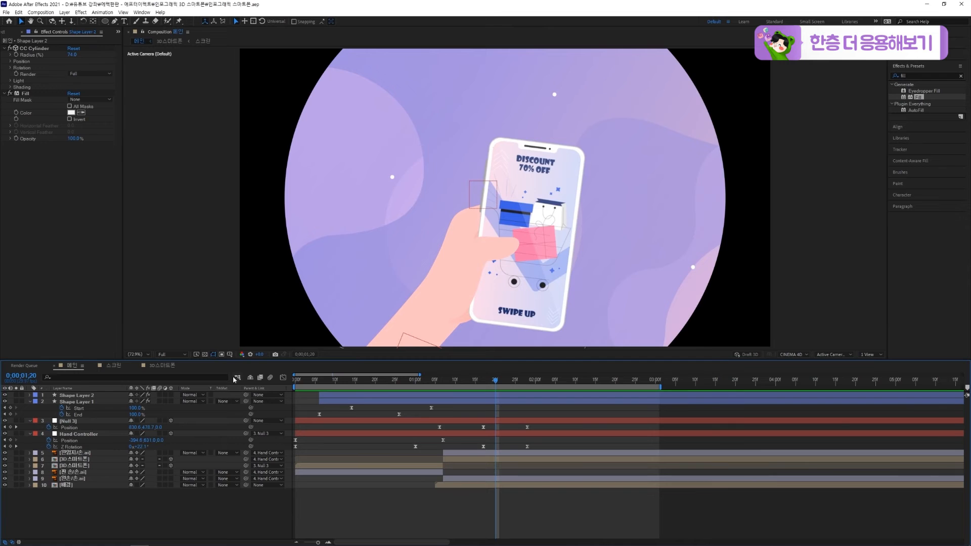
{"action": "left_click", "coordinate": [205, 356]}
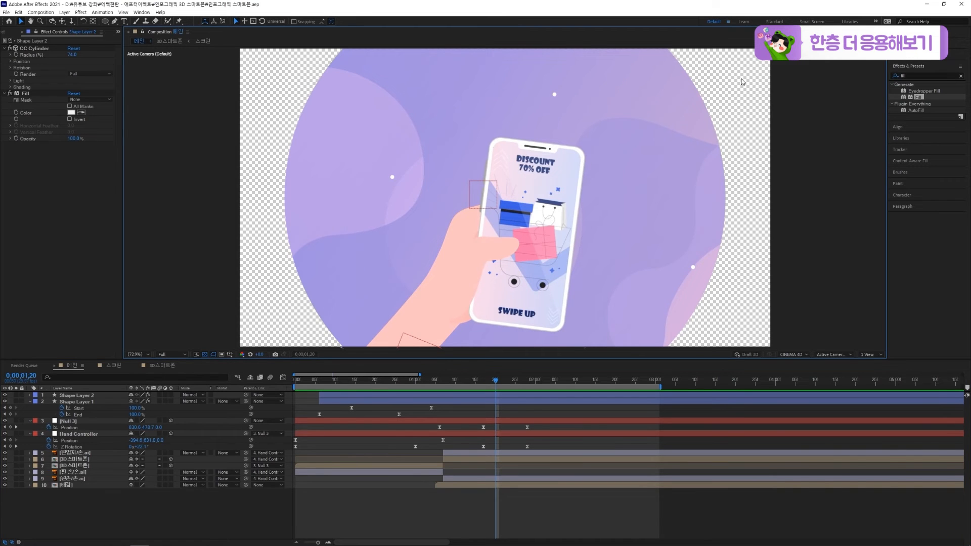
{"action": "left_click_drag", "start_coordinate": [496, 387], "coordinate": [254, 375]}
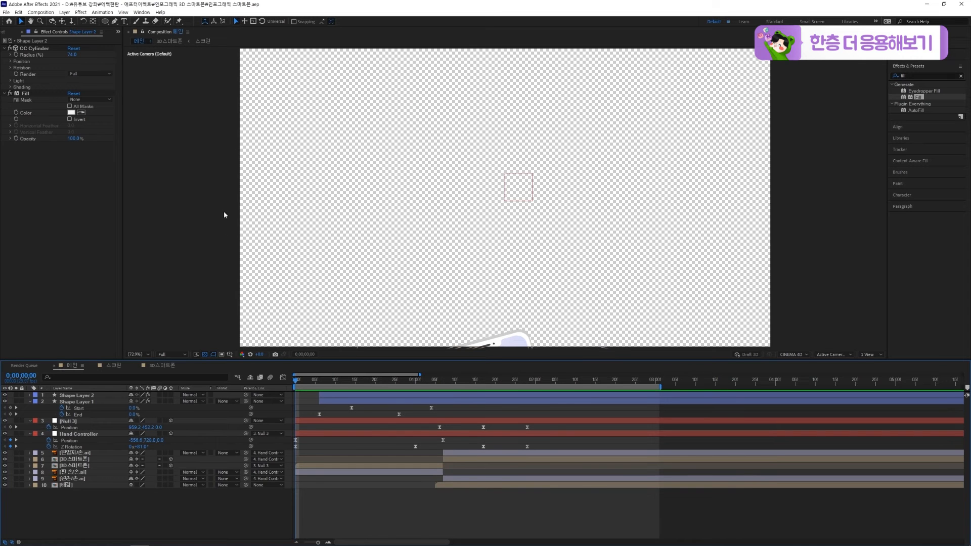
Play through the main composition's finished phone animation, selecting the background layer along the way.
{"action": "key", "text": "space"}
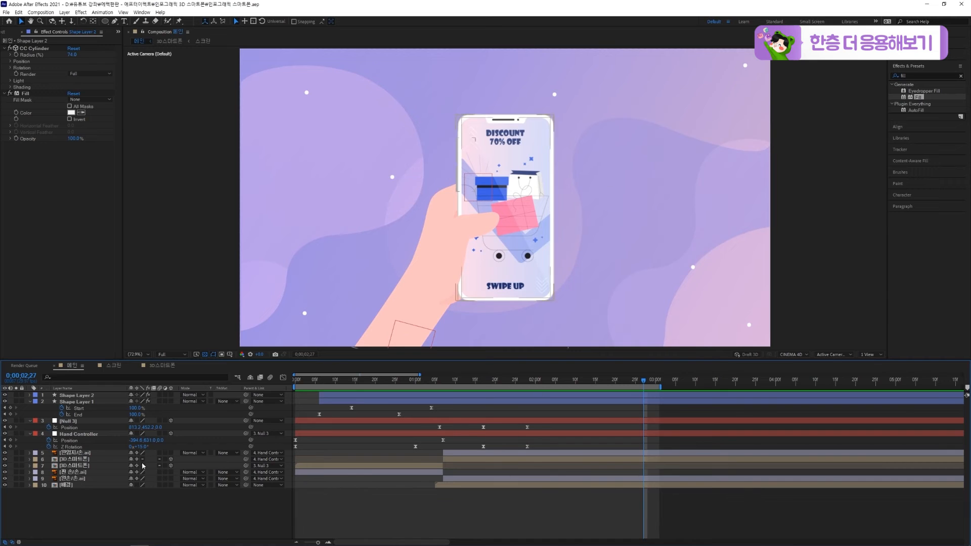
{"action": "left_click", "coordinate": [77, 487]}
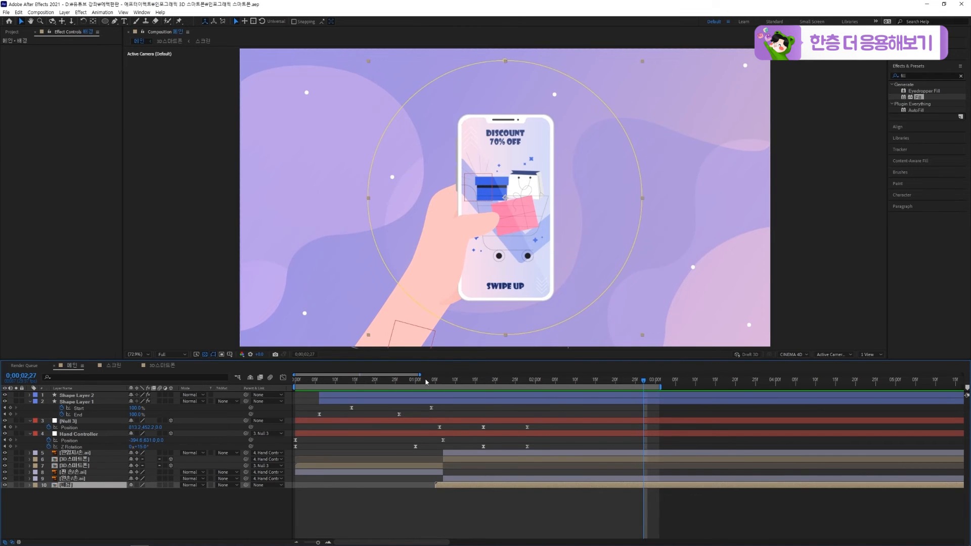
{"action": "key", "text": "space"}
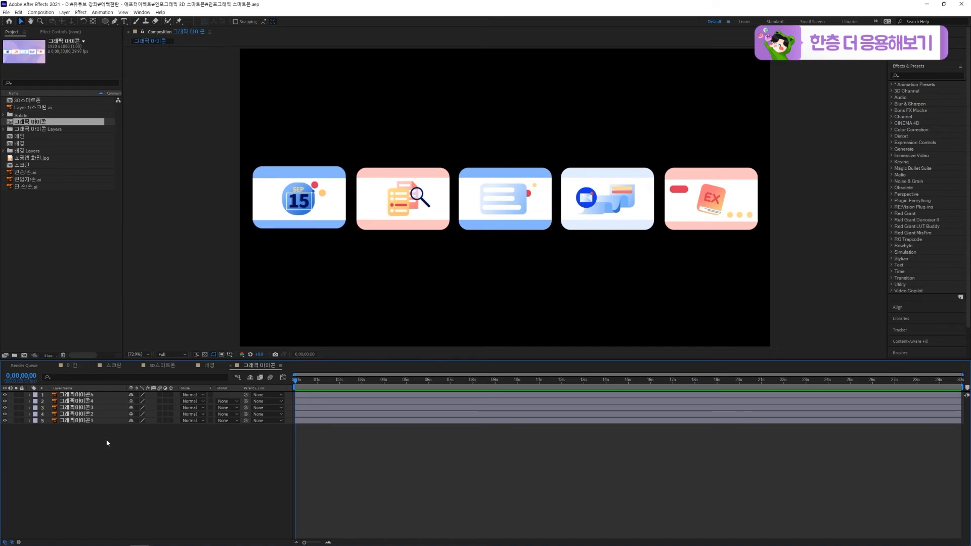
Create a null object in the 그래픽 아이콘 composition and parent all five icon layers to it.
{"action": "key", "text": "comma"}
{"action": "key", "text": "comma"}
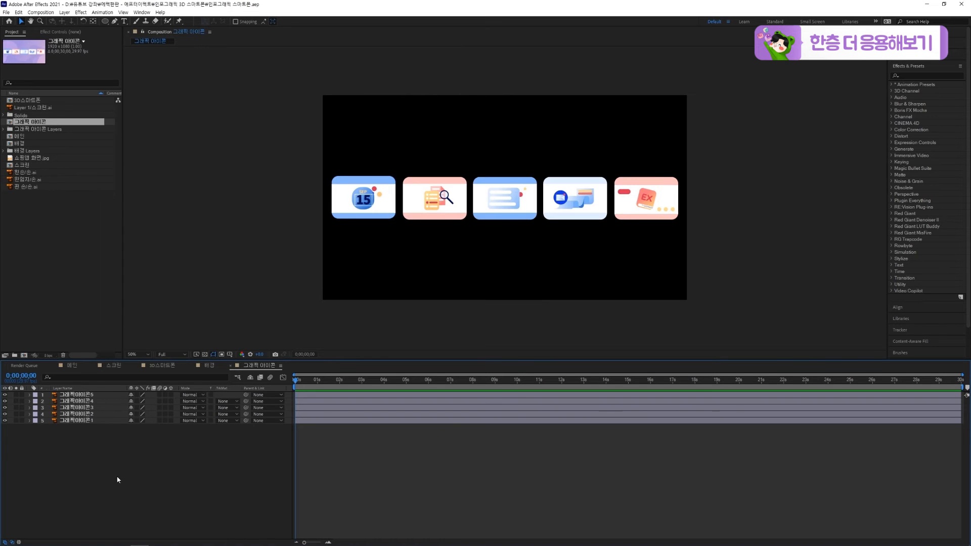
{"action": "right_click", "coordinate": [85, 450]}
{"action": "mouse_move", "coordinate": [99, 454]}
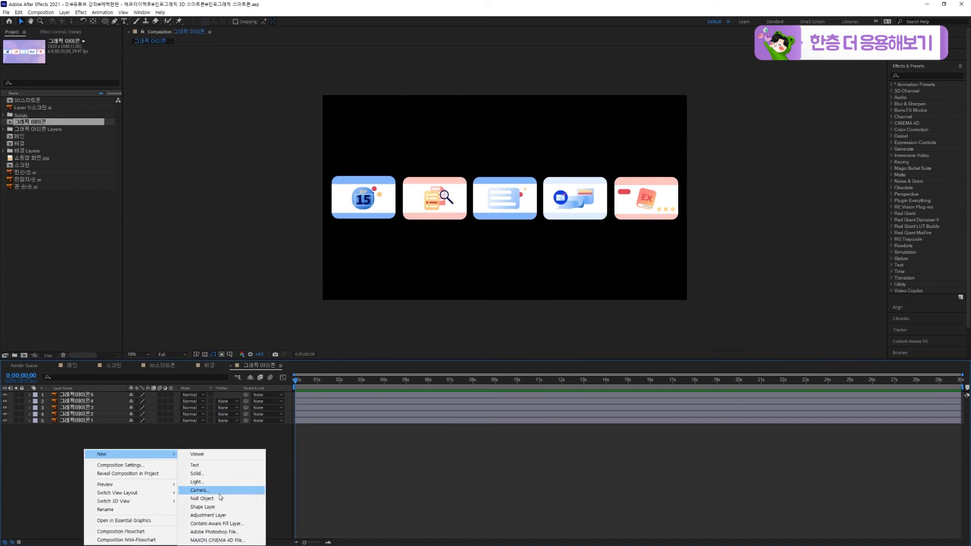
{"action": "left_click", "coordinate": [217, 498]}
{"action": "left_click_drag", "start_coordinate": [90, 467], "coordinate": [71, 401]}
{"action": "left_click_drag", "start_coordinate": [246, 401], "coordinate": [632, 407]}
Keyframe the null's position from beyond the frame's right edge at 0;00 to X 960 at one second.
{"action": "left_click", "coordinate": [90, 395]}
{"action": "key", "text": "p"}
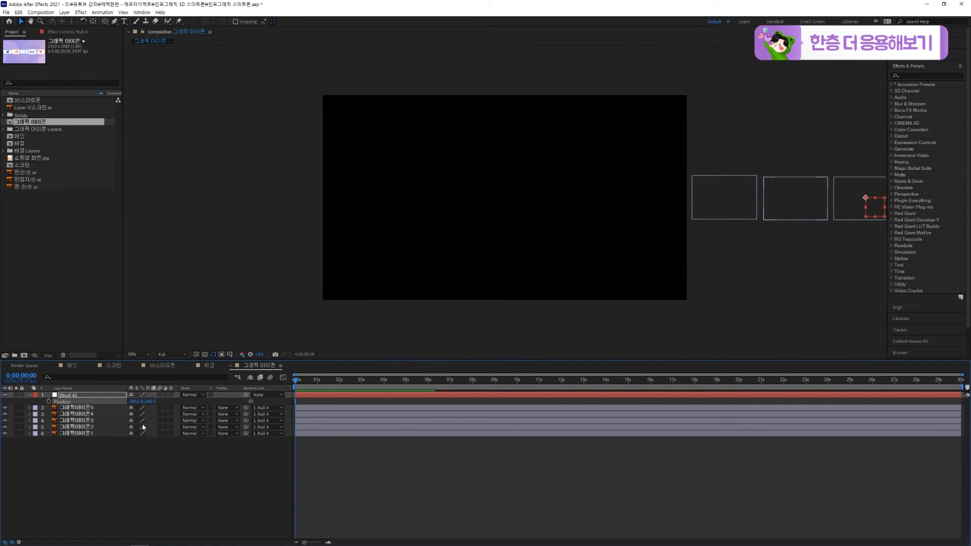
{"action": "left_click", "coordinate": [49, 401]}
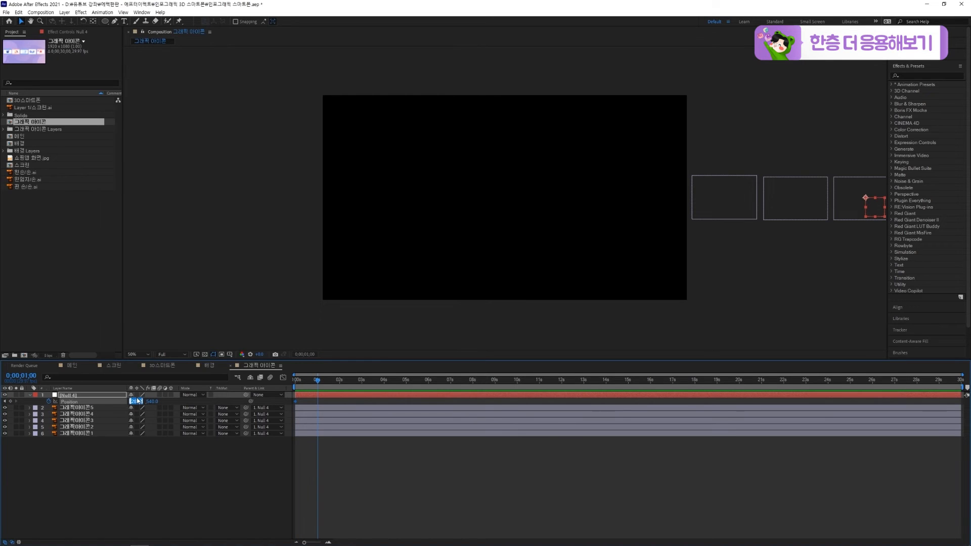
{"action": "key", "text": "Return"}
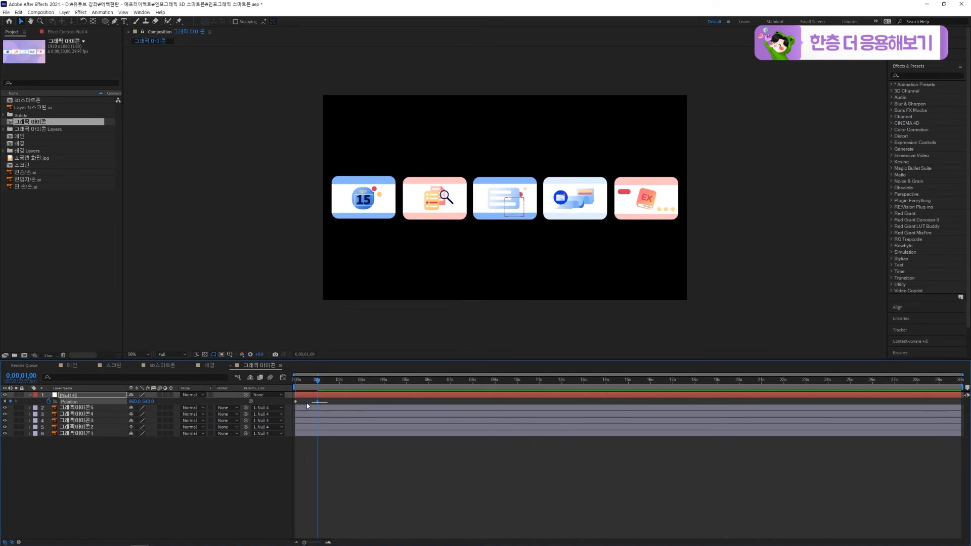
Shape the null's position curve into a fast start and a long slow stop, and preview the icons sliding in.
{"action": "left_click", "coordinate": [283, 377]}
{"action": "key", "text": "equal"}
{"action": "key", "text": "equal"}
{"action": "left_click_drag", "start_coordinate": [585, 473], "coordinate": [424, 519]}
{"action": "left_click_drag", "start_coordinate": [334, 519], "coordinate": [300, 519]}
{"action": "left_click", "coordinate": [282, 378]}
{"action": "left_click", "coordinate": [320, 402]}
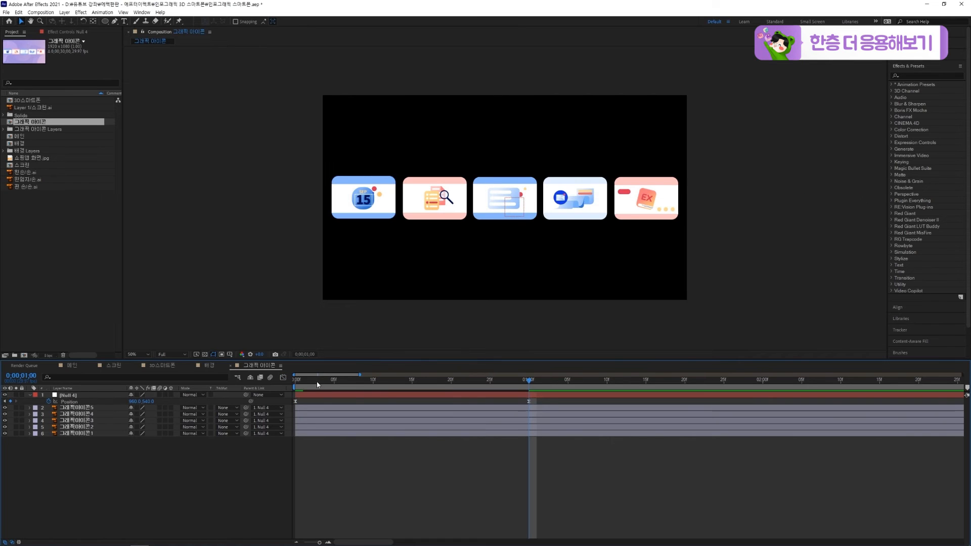
{"action": "key", "text": "space"}
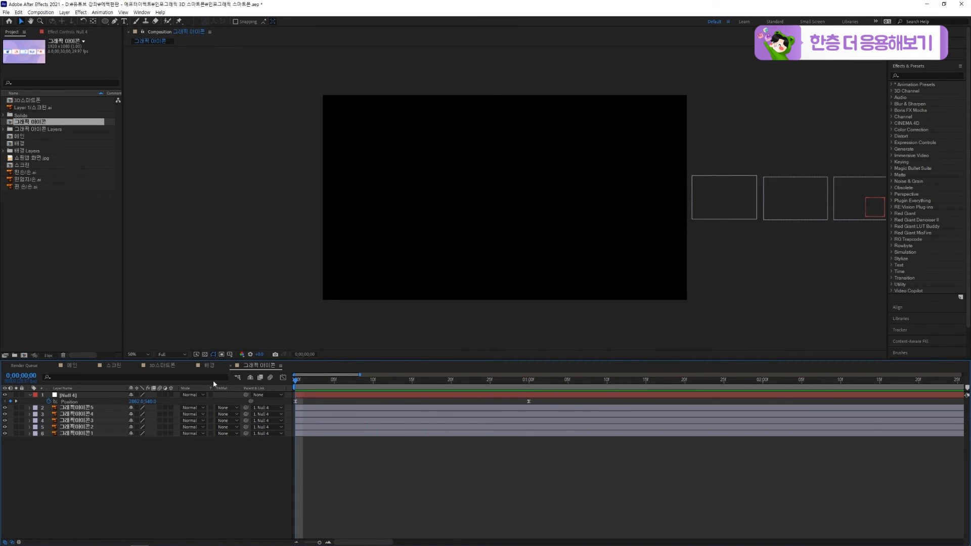
{"action": "key", "text": "space"}
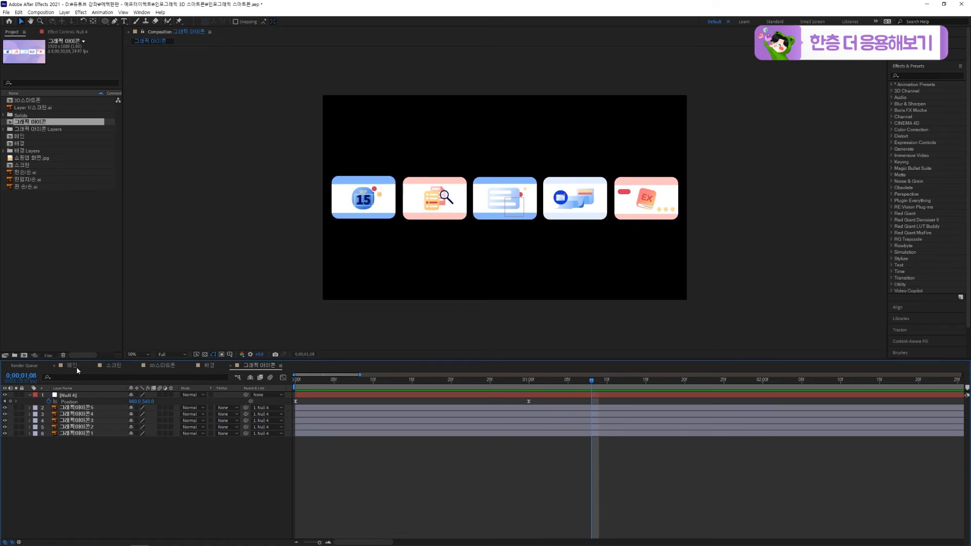
Add the 그래픽 아이콘 composition as the uppermost layer of the main composition and go to 0;00;02;12.
{"action": "left_click", "coordinate": [77, 367]}
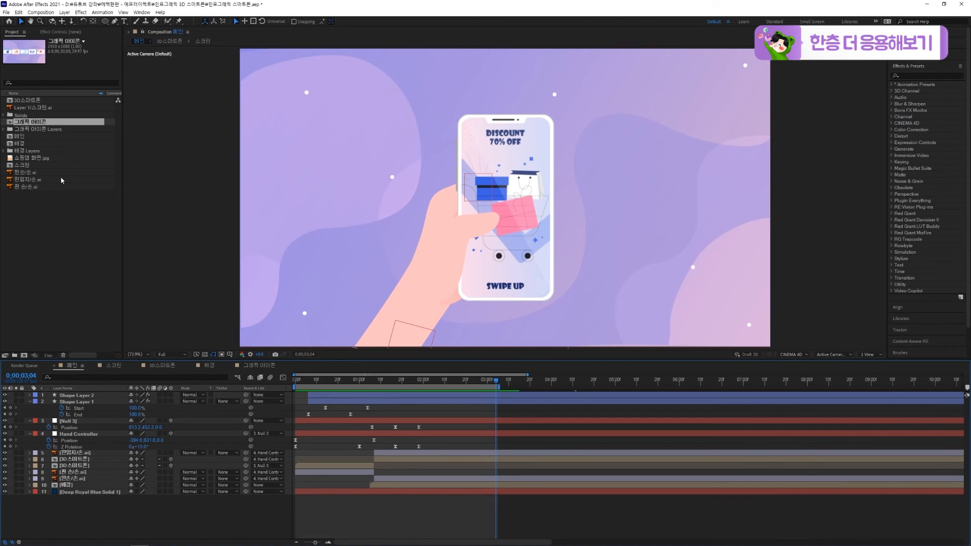
{"action": "left_click_drag", "start_coordinate": [37, 124], "coordinate": [77, 397]}
{"action": "left_click", "coordinate": [446, 380]}
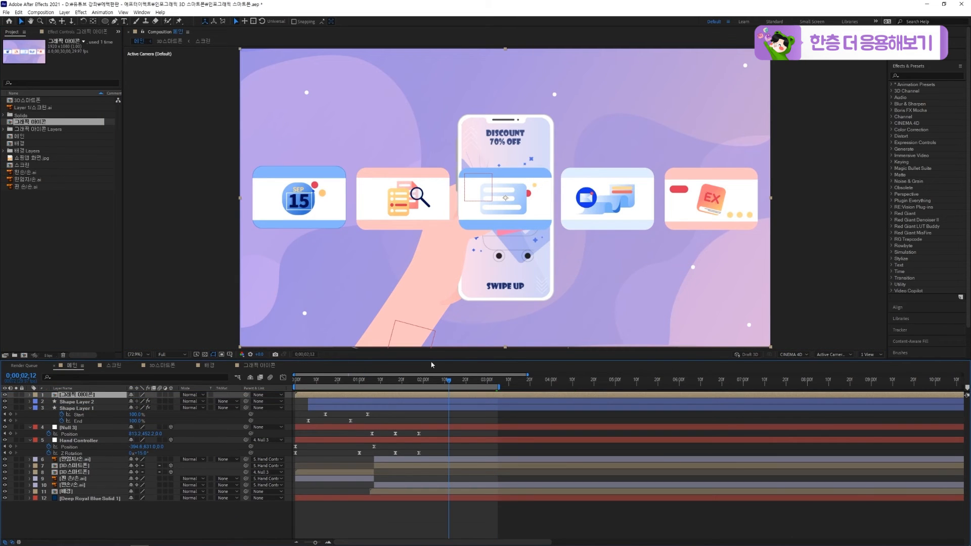
Apply CC Cylinder to the icon composition layer and set its radius to 128%.
{"action": "left_click", "coordinate": [937, 77]}
{"action": "type", "text": "cc cylin"}
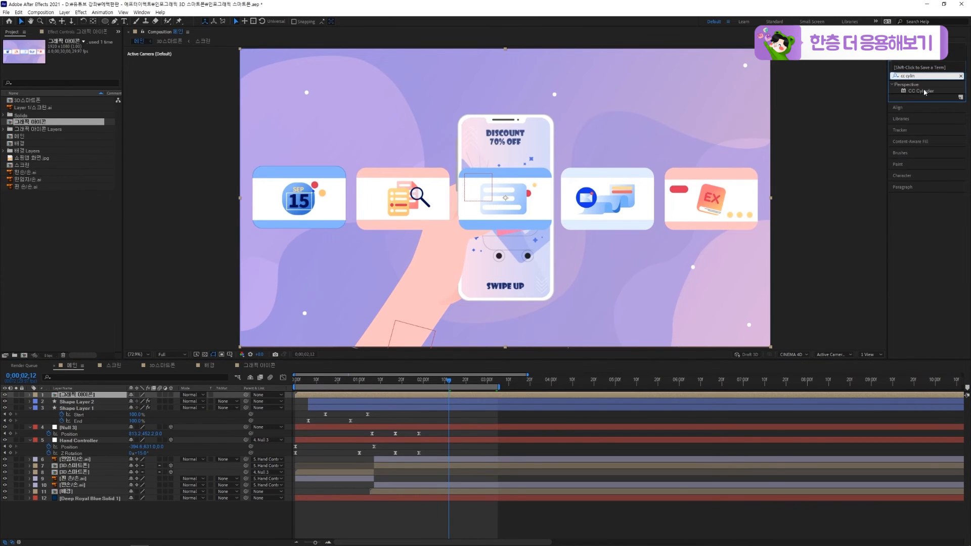
{"action": "double_click", "coordinate": [923, 91]}
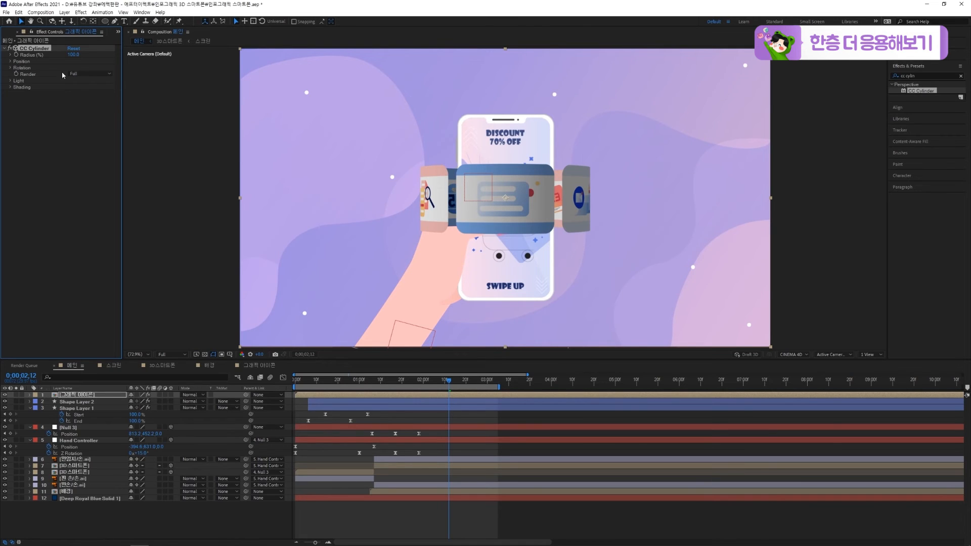
{"action": "mouse_move", "coordinate": [82, 54]}
{"action": "left_mouse_down"}
{"action": "mouse_move", "coordinate": [95, 56]}
{"action": "mouse_move", "coordinate": [86, 57]}
{"action": "left_mouse_up"}
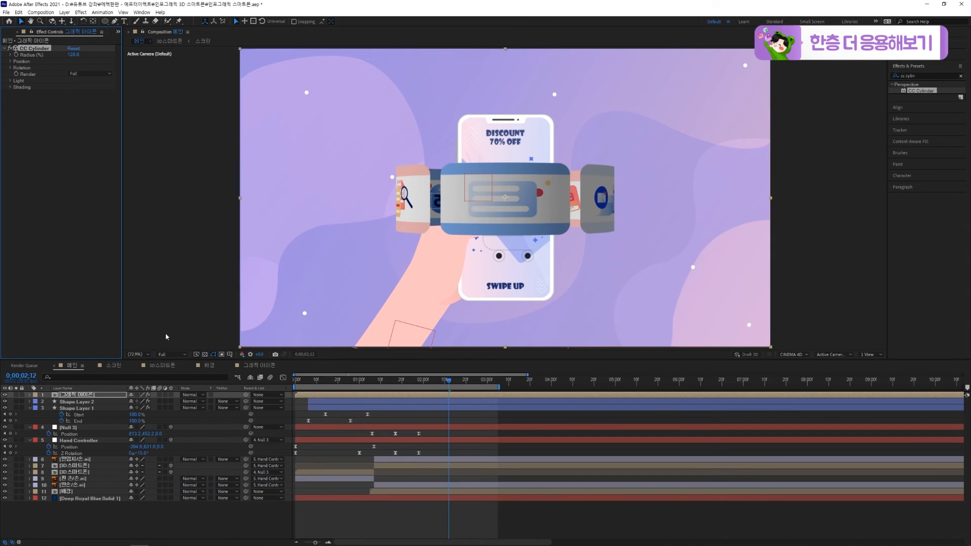
Stretch the icon composition's null vertically only so the cards get taller, and return to the main composition.
{"action": "left_click", "coordinate": [263, 366]}
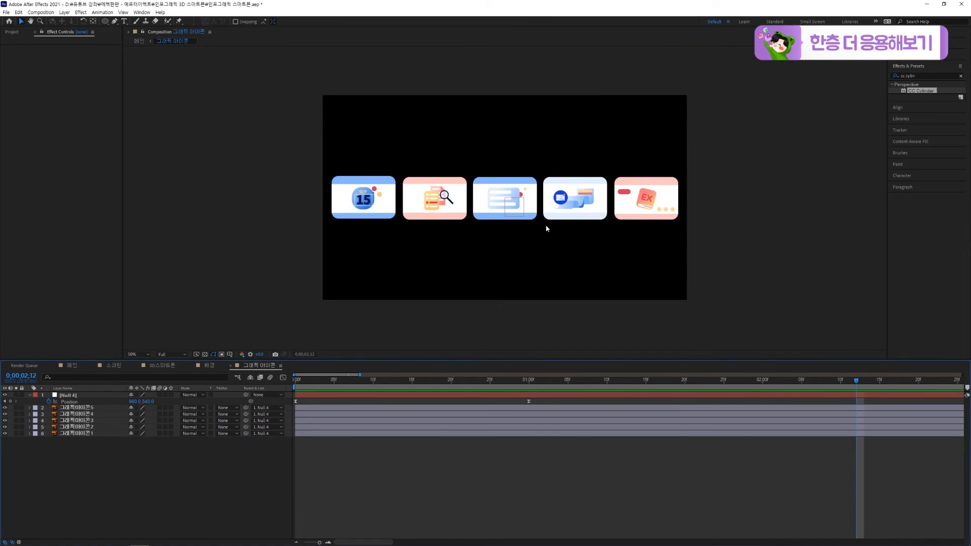
{"action": "left_click", "coordinate": [99, 394]}
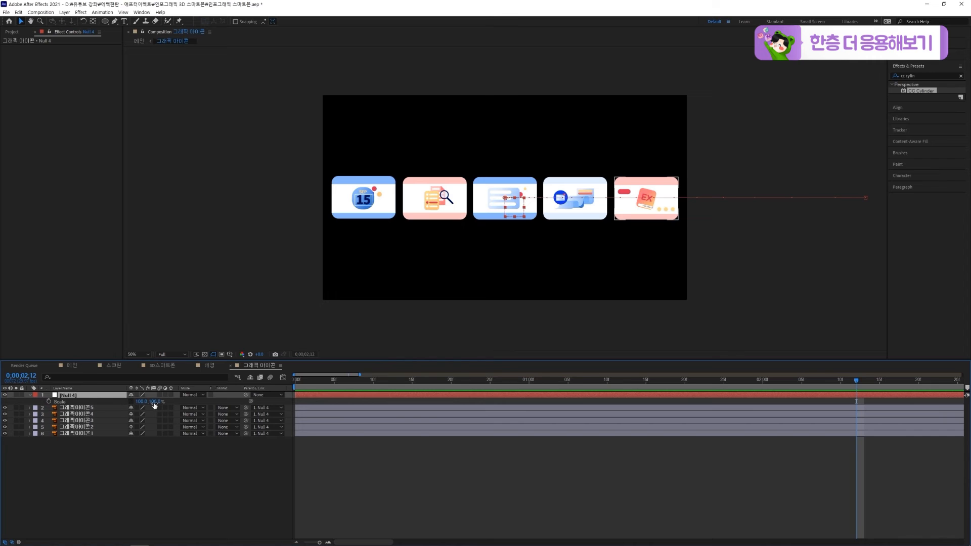
{"action": "left_click_drag", "start_coordinate": [155, 402], "coordinate": [163, 401]}
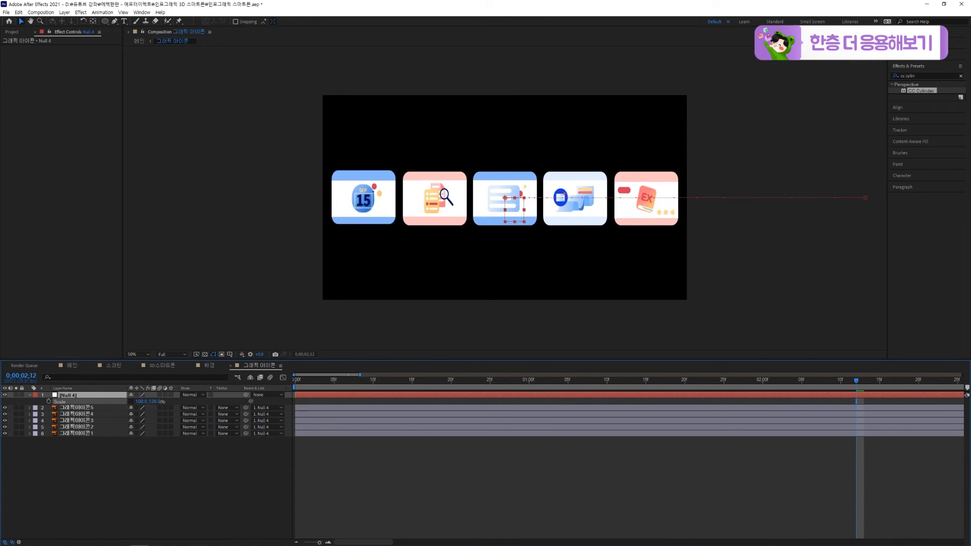
{"action": "left_click", "coordinate": [74, 366]}
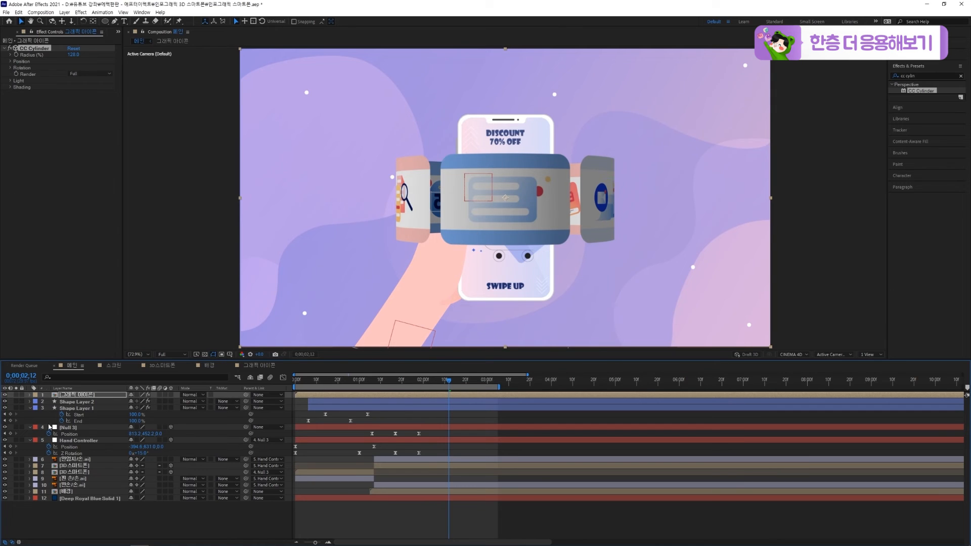
Solo the icon composition layer and reveal the rotation settings of its CC Cylinder effect.
{"action": "left_click", "coordinate": [89, 396]}
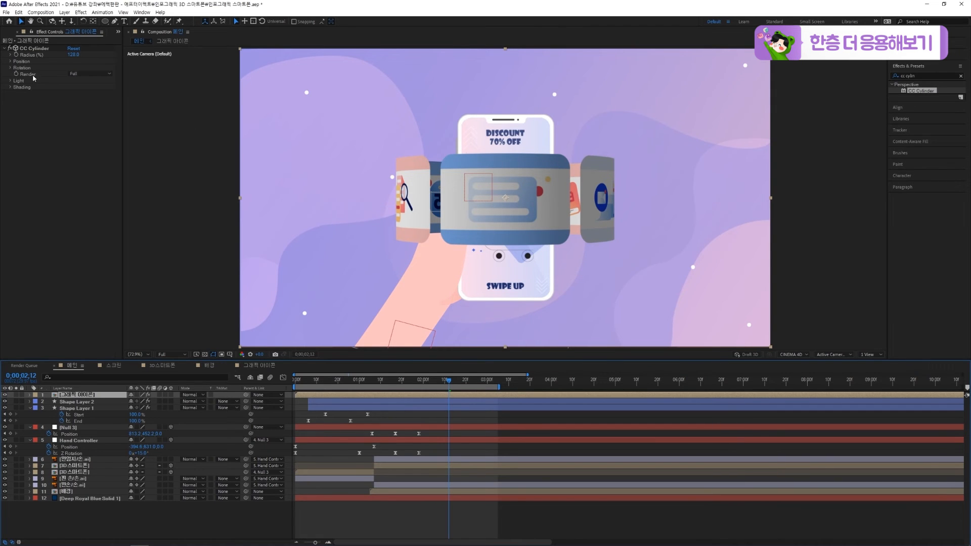
{"action": "left_click", "coordinate": [16, 395]}
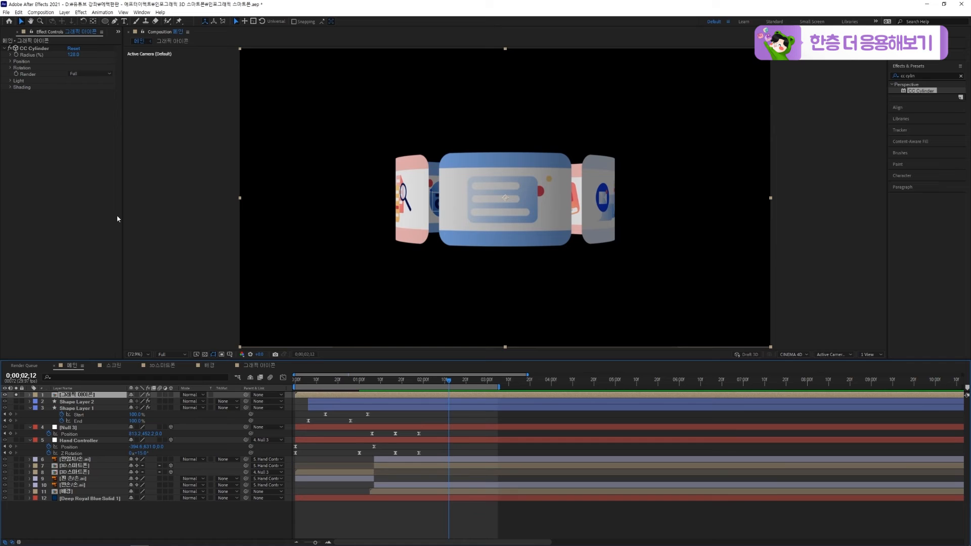
{"action": "left_click", "coordinate": [12, 68]}
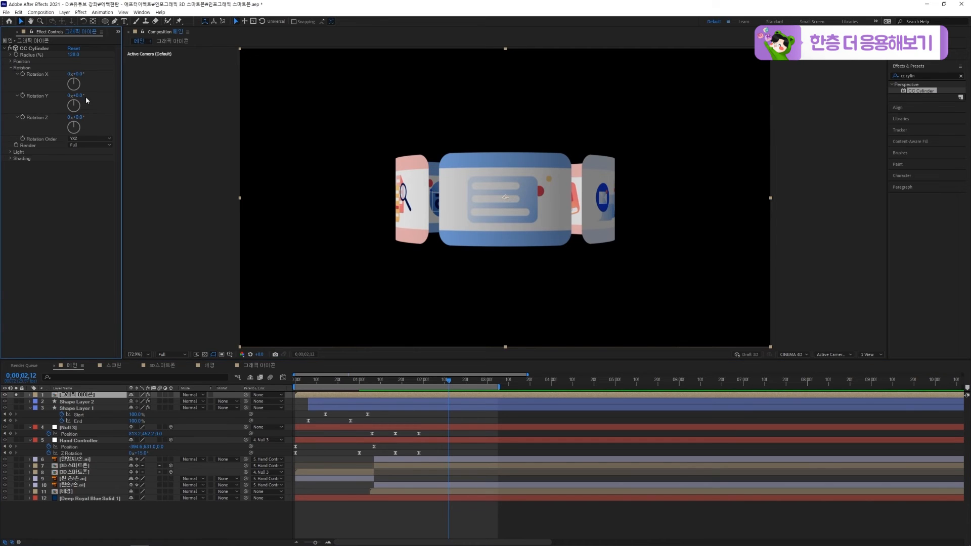
Play the soloed icon cylinder from the first frame to check how the cards move in.
{"action": "left_click_drag", "start_coordinate": [329, 383], "coordinate": [233, 386]}
{"action": "key", "text": "space"}
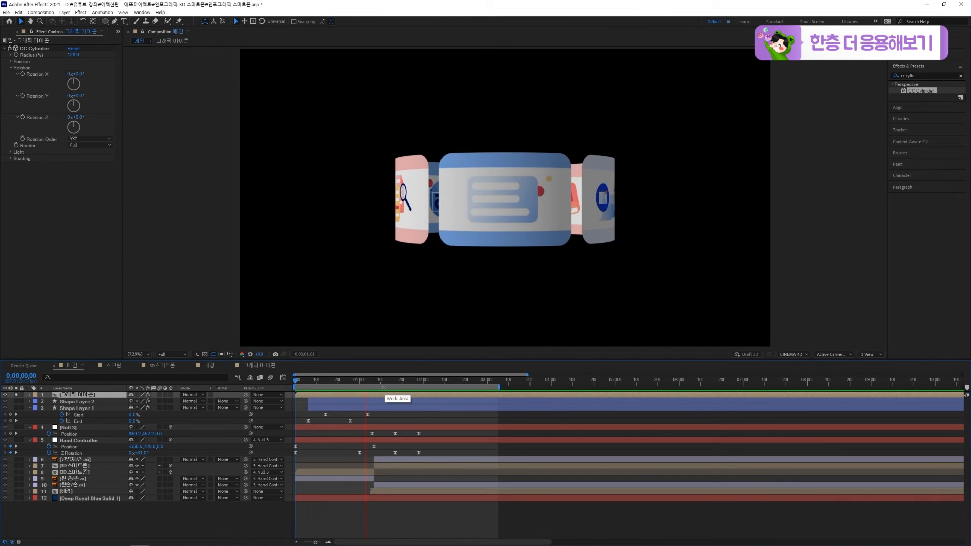
{"action": "key", "text": "space"}
{"action": "key", "text": "space"}
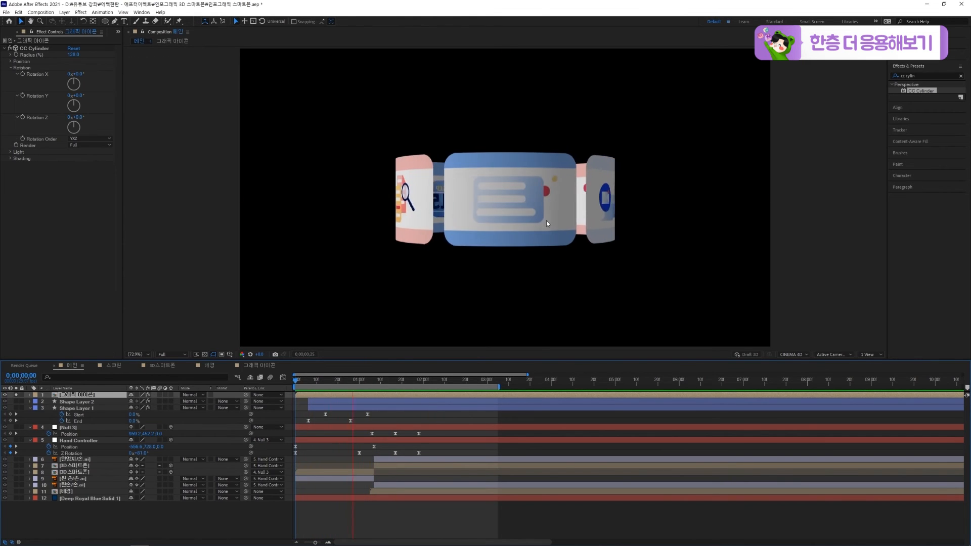
{"action": "key", "text": "space"}
Drive the icon cylinder's Rotation Y with the expression time*100 and preview the spin from the first frame.
{"action": "left_click_drag", "start_coordinate": [79, 96], "coordinate": [191, 96]}
{"action": "key", "text": "ctrl+z"}
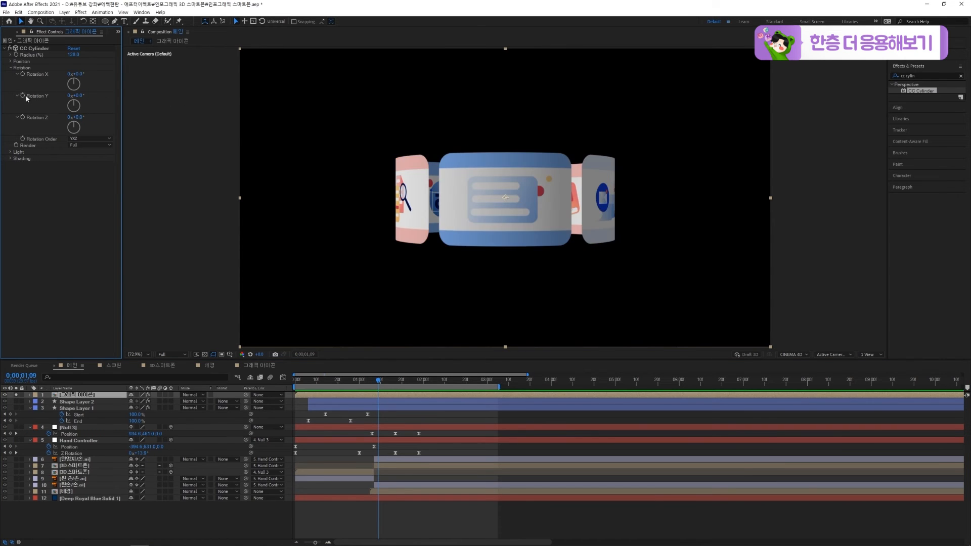
{"action": "left_click", "coordinate": [22, 96], "text": "alt"}
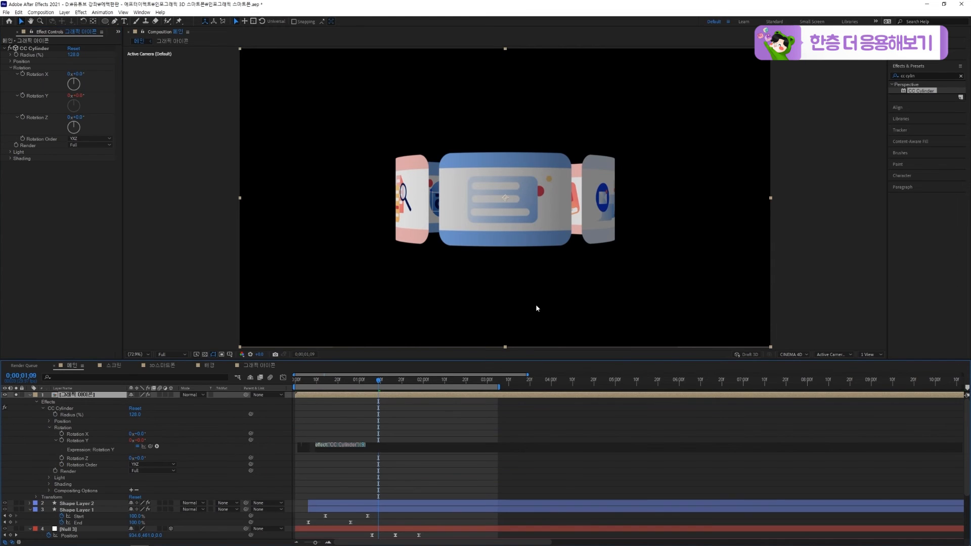
{"action": "type", "text": "time*100"}
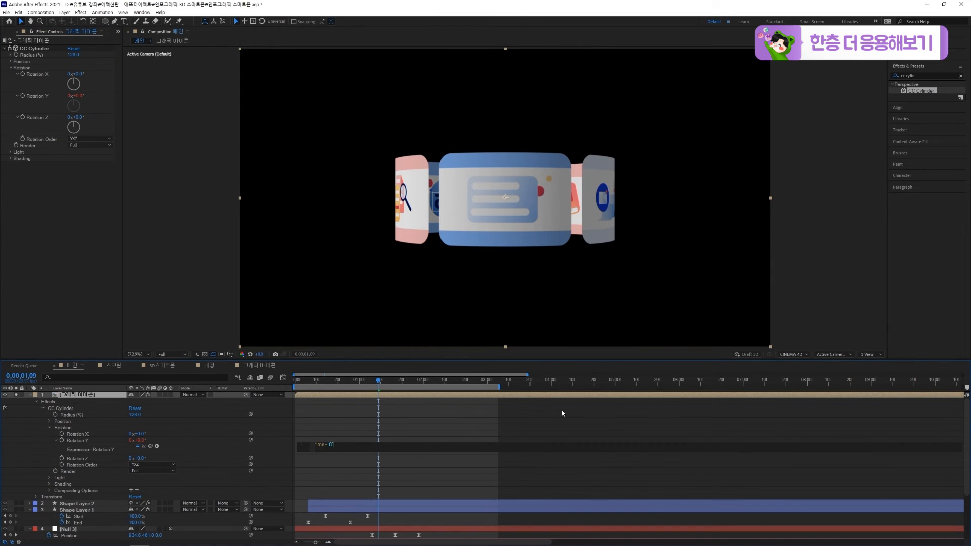
{"action": "left_click", "coordinate": [428, 434]}
{"action": "key", "text": "space"}
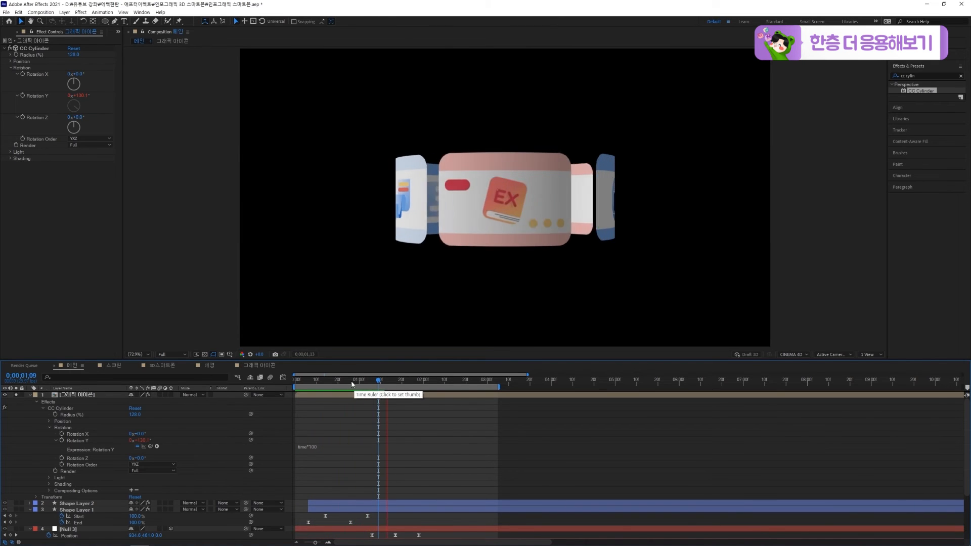
{"action": "key", "text": "space"}
{"action": "key", "text": "Home"}
{"action": "key", "text": "space"}
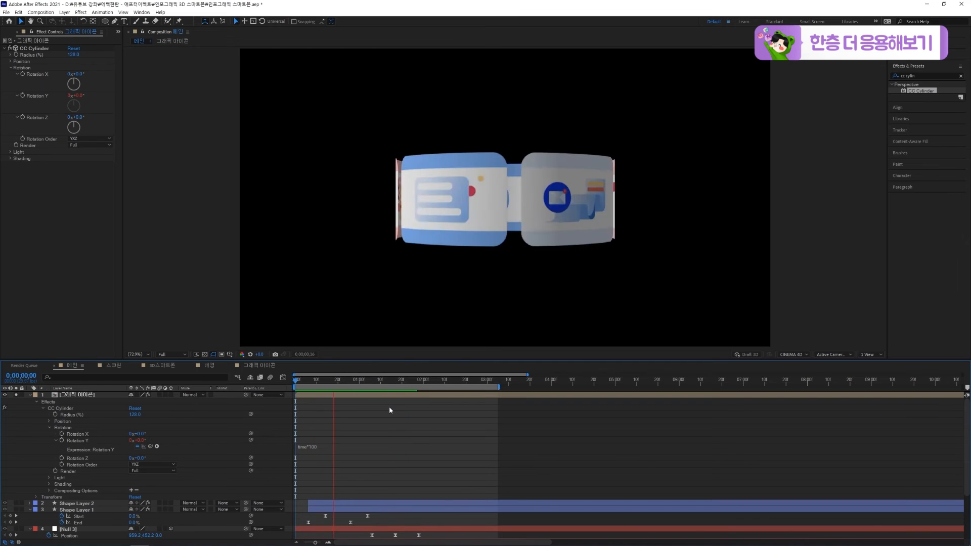
Slow the cylinder's spin by changing the Rotation Y expression to time*50, and replay it.
{"action": "left_click", "coordinate": [317, 448]}
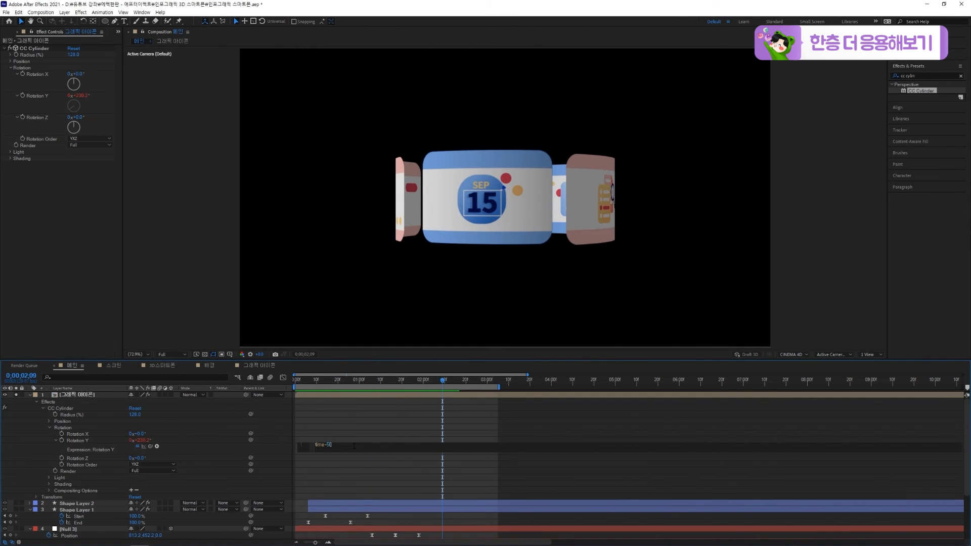
{"action": "left_click", "coordinate": [338, 431]}
{"action": "key", "text": "space"}
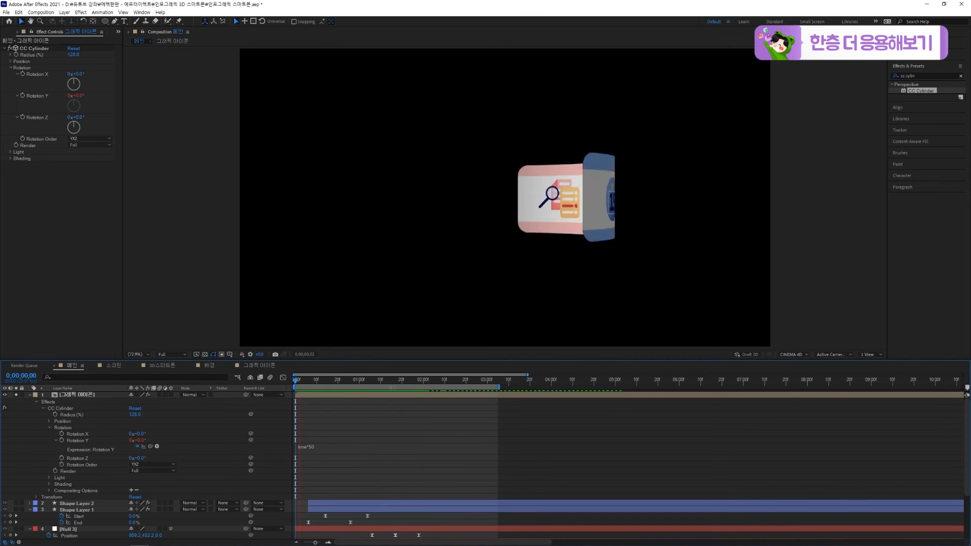
{"action": "key", "text": "space"}
Brighten the icon cylinder evenly by raising CC Cylinder's light height and lowering its light intensity.
{"action": "left_click", "coordinate": [260, 299]}
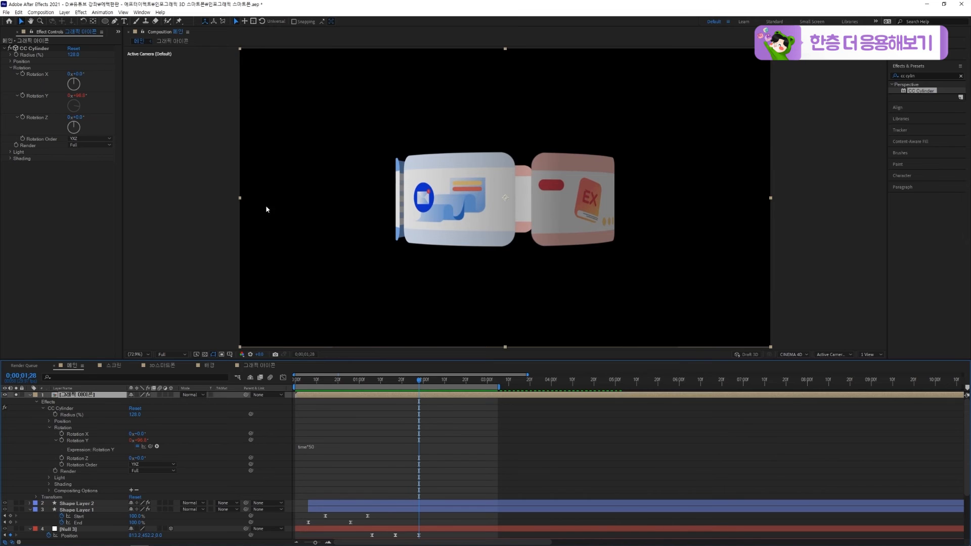
{"action": "left_click", "coordinate": [11, 152]}
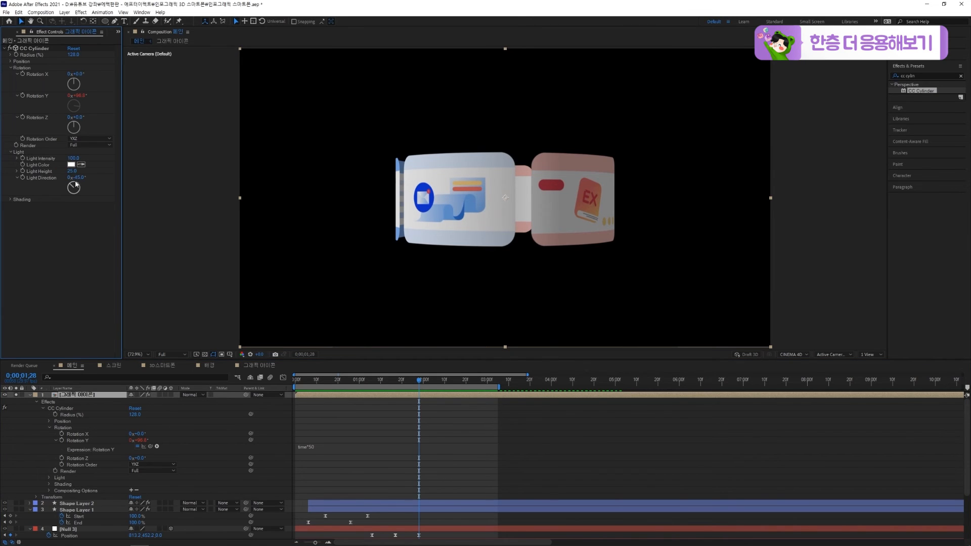
{"action": "mouse_move", "coordinate": [72, 173]}
{"action": "left_mouse_down"}
{"action": "mouse_move", "coordinate": [92, 172]}
{"action": "mouse_move", "coordinate": [53, 158]}
{"action": "left_mouse_up"}
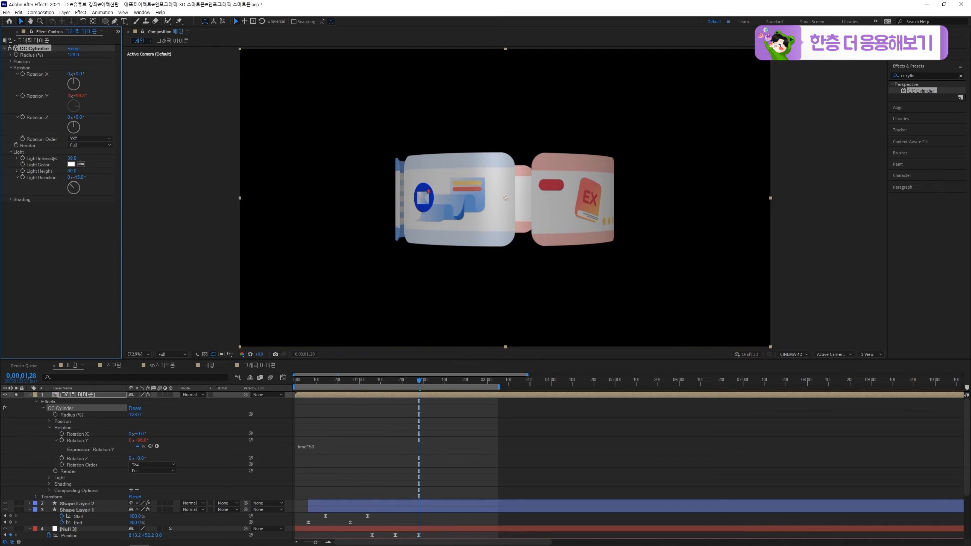
Set the icon cylinder's Light Direction to 0° and raise its Light Intensity to 81.
{"action": "left_click", "coordinate": [75, 177]}
{"action": "type", "text": "0"}
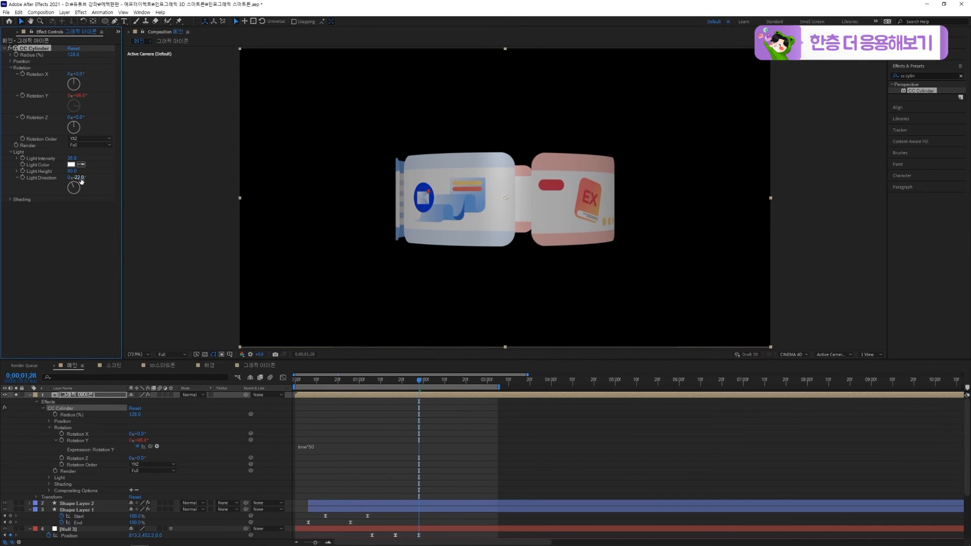
{"action": "key", "text": "Return"}
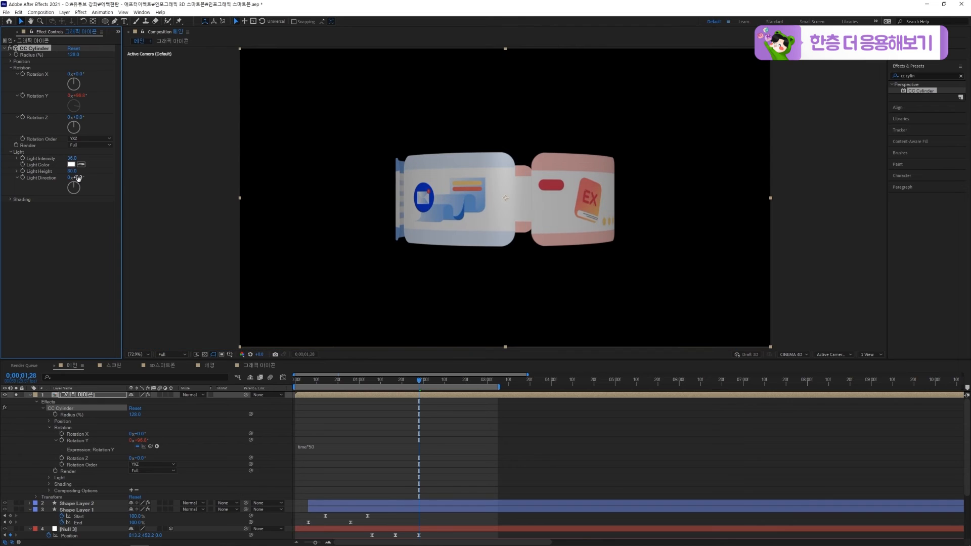
{"action": "left_click", "coordinate": [10, 200]}
{"action": "left_click_drag", "start_coordinate": [75, 158], "coordinate": [80, 159]}
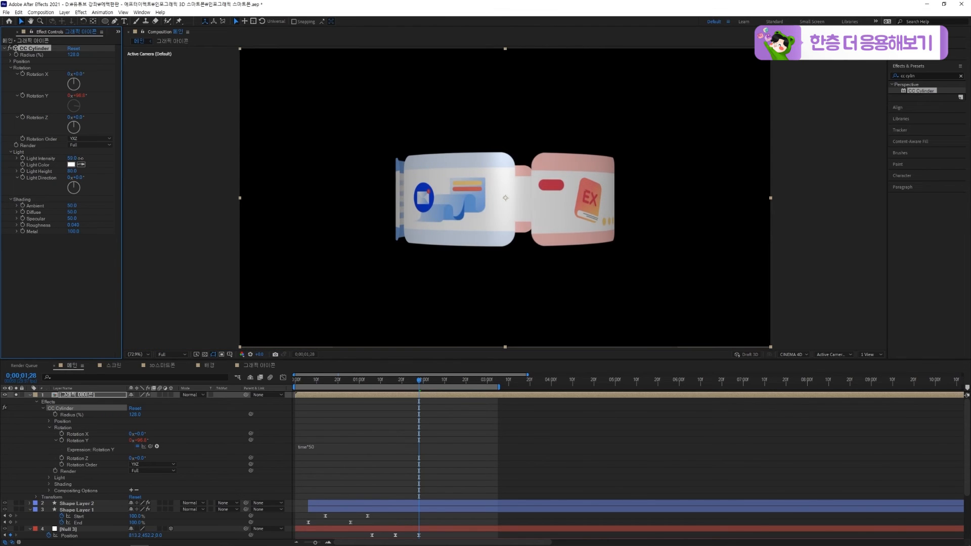
Adjust the cylinder's shading to Specular 0 and Roughness 0.001, and raise Diffuse to brighten the cards.
{"action": "left_click_drag", "start_coordinate": [73, 206], "coordinate": [54, 219]}
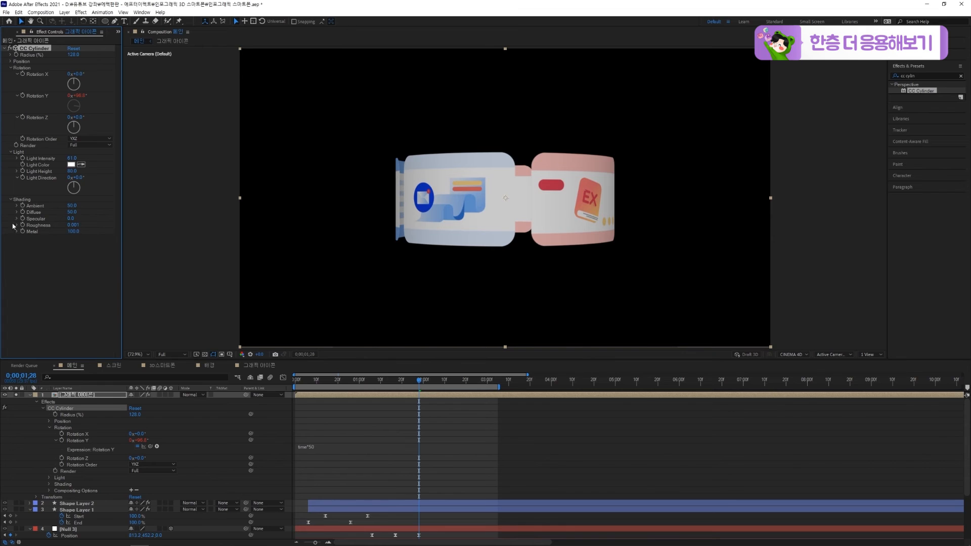
{"action": "left_click_drag", "start_coordinate": [74, 213], "coordinate": [100, 213]}
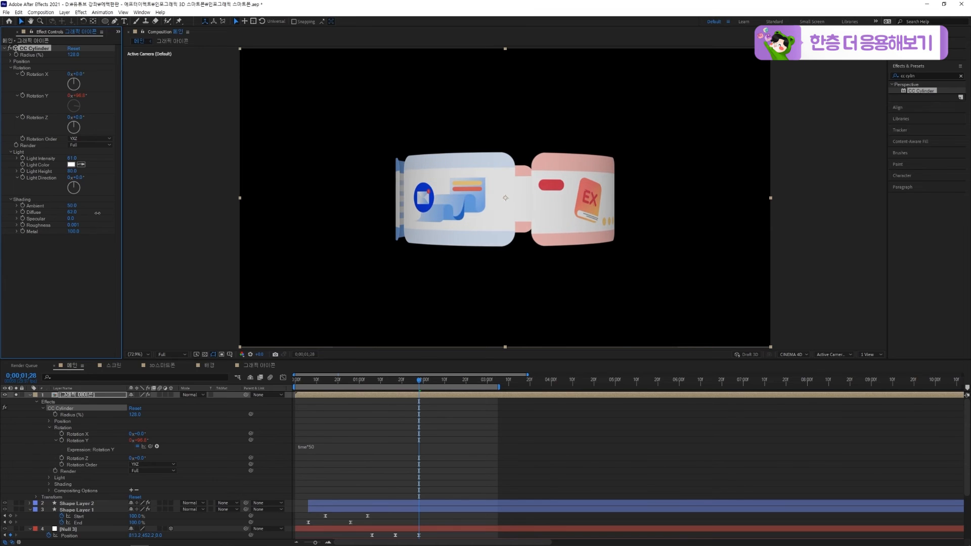
{"action": "left_click_drag", "start_coordinate": [100, 213], "coordinate": [103, 213]}
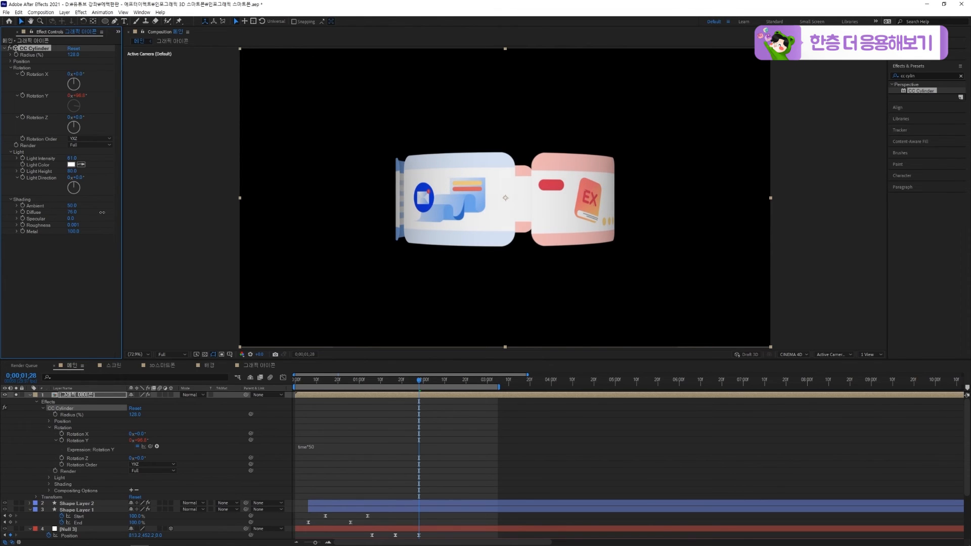
Turn off the icon layer's solo, go to about 0;00;02;12 and save the project.
{"action": "left_click", "coordinate": [4, 48]}
{"action": "left_click", "coordinate": [16, 395]}
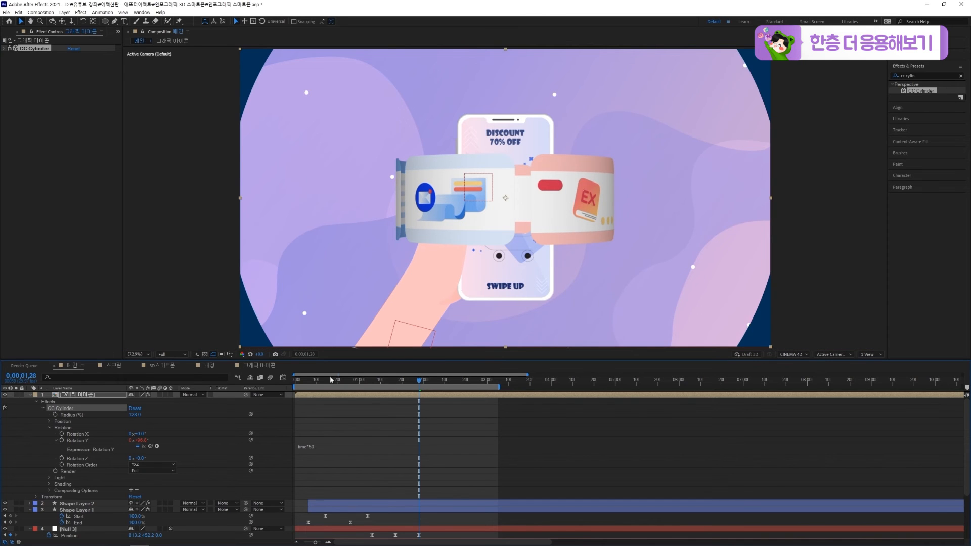
{"action": "left_click", "coordinate": [448, 384]}
{"action": "key", "text": "ctrl+s"}
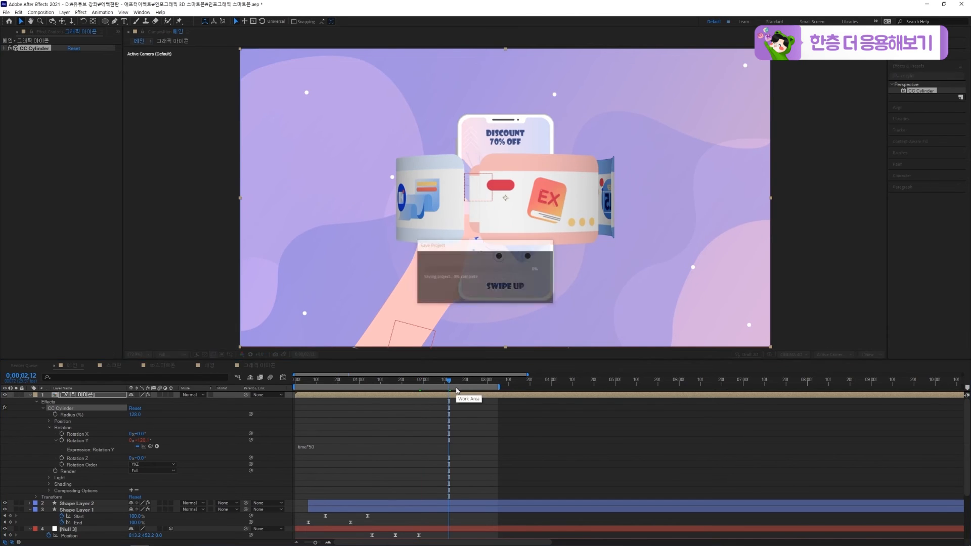
Lower the preview resolution to Quarter and play the full composition with the icon cylinder.
{"action": "left_click", "coordinate": [163, 354]}
{"action": "left_click", "coordinate": [177, 393]}
{"action": "key", "text": "space"}
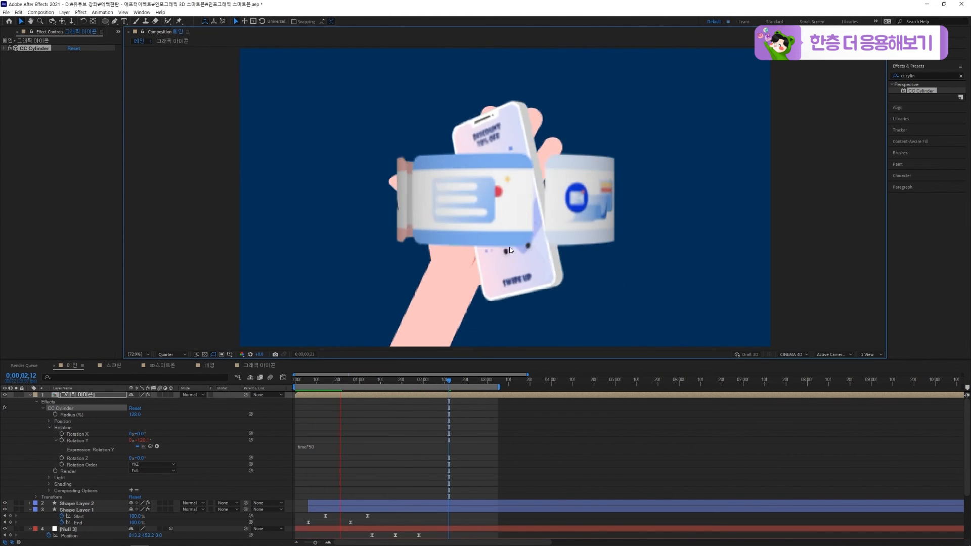
Delay the icon layer to start at 0;00;02;15, extend the work area past the four-second mark, and preview the entrance.
{"action": "left_click_drag", "start_coordinate": [431, 382], "coordinate": [453, 394]}
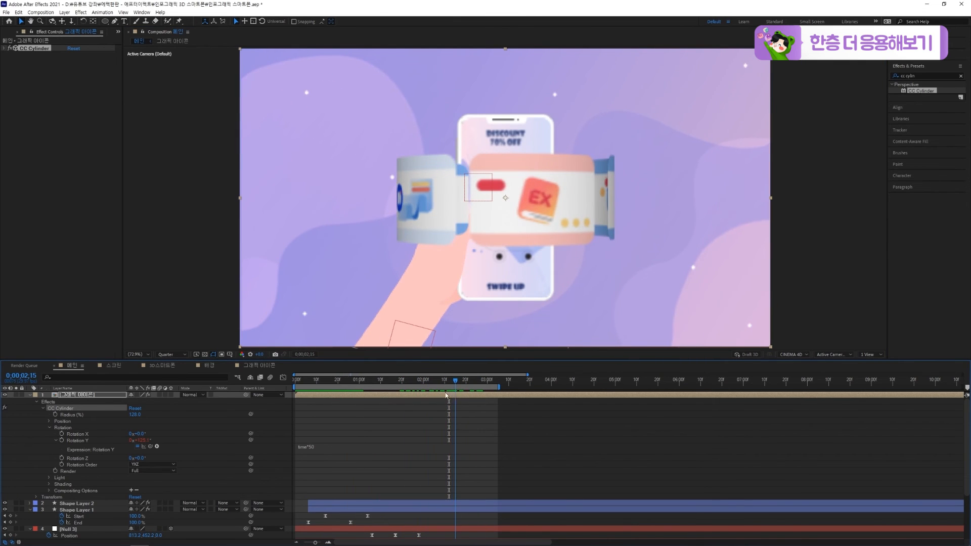
{"action": "left_click_drag", "start_coordinate": [360, 395], "coordinate": [588, 387]}
{"action": "left_click_drag", "start_coordinate": [445, 381], "coordinate": [428, 385]}
{"action": "key", "text": "space"}
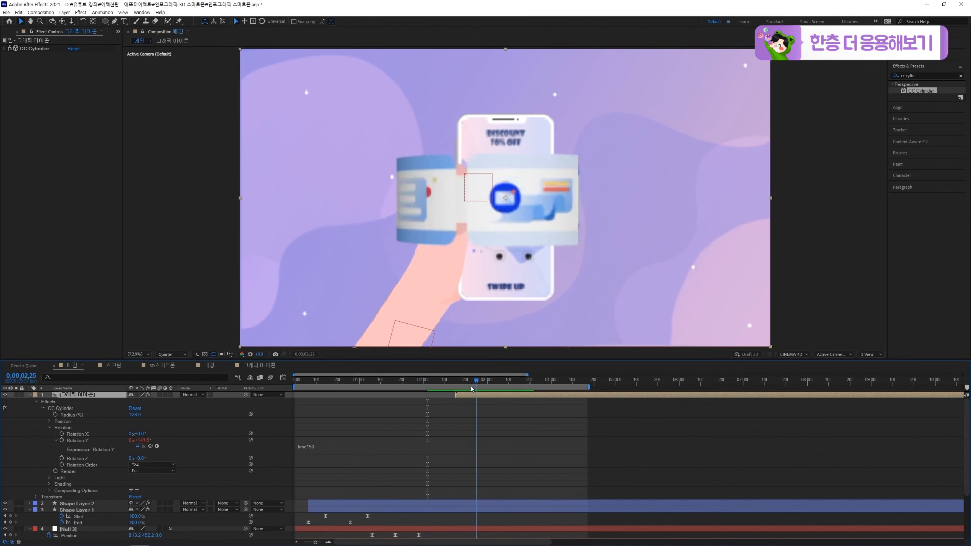
Solo the icon layer and examine how the first cards appear between 0;00;02;15 and 0;00;02;18.
{"action": "left_click", "coordinate": [454, 388]}
{"action": "mouse_move", "coordinate": [456, 390]}
{"action": "left_mouse_down"}
{"action": "mouse_move", "coordinate": [469, 387]}
{"action": "mouse_move", "coordinate": [459, 390]}
{"action": "left_mouse_up"}
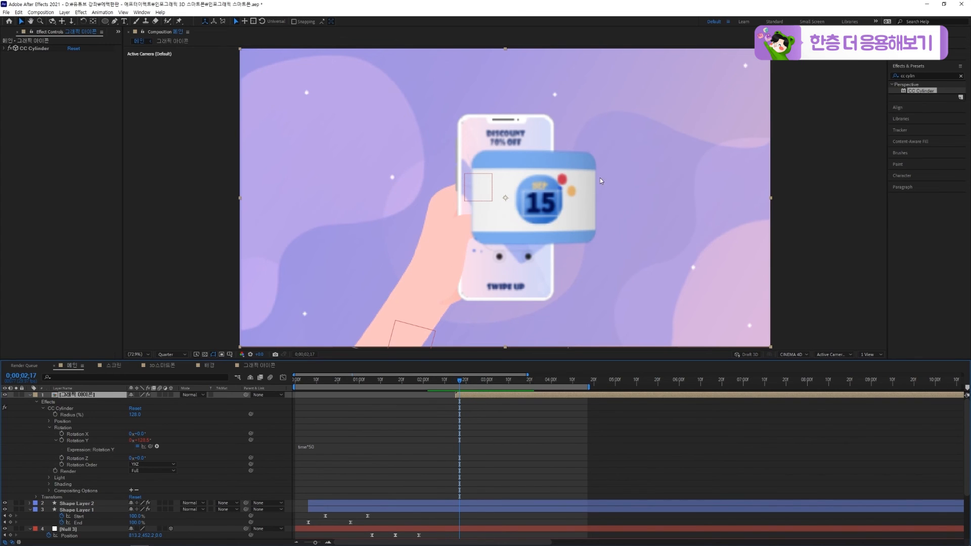
{"action": "left_click", "coordinate": [16, 394]}
{"action": "left_click", "coordinate": [457, 383]}
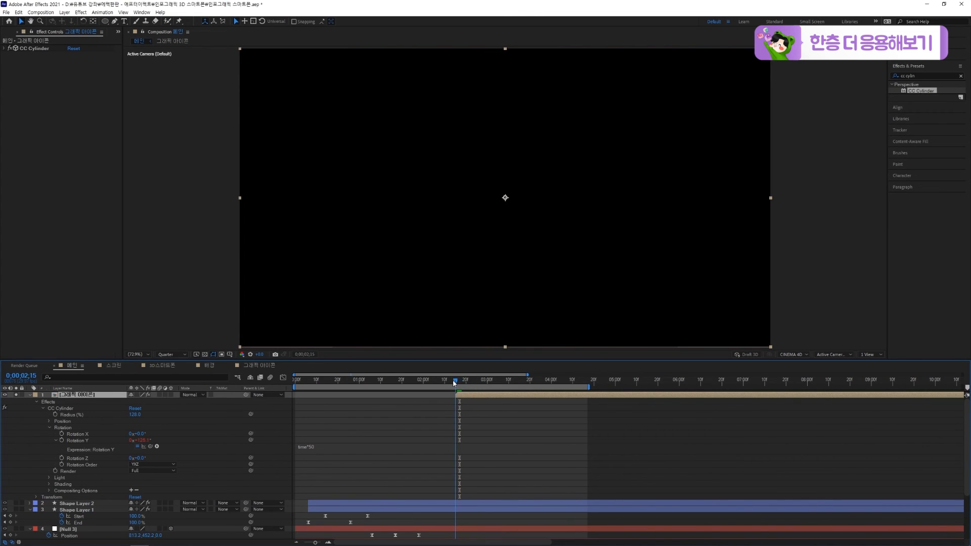
{"action": "left_click_drag", "start_coordinate": [455, 384], "coordinate": [459, 383]}
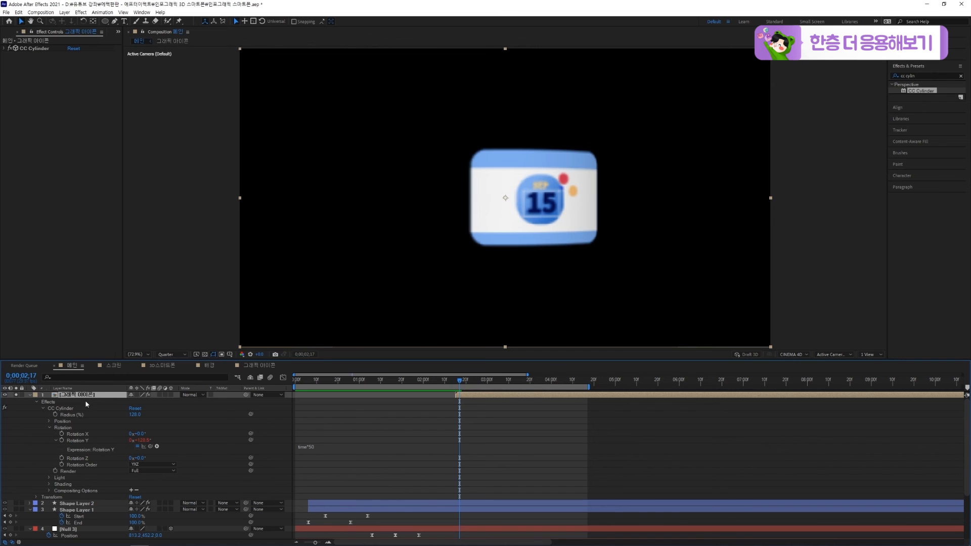
{"action": "left_click", "coordinate": [461, 384]}
Try to adjust the cylinder's Rotation Y value directly while the time expression drives it.
{"action": "left_click", "coordinate": [10, 48]}
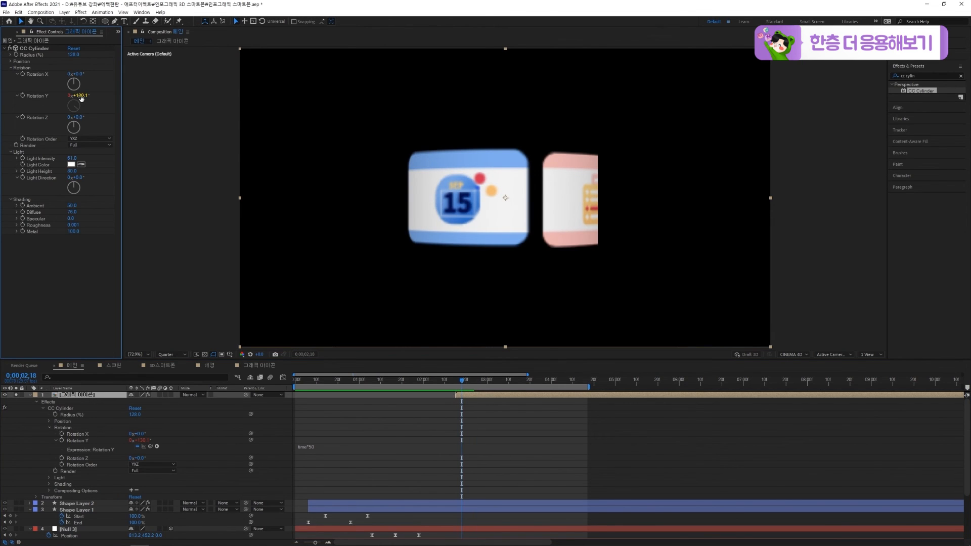
{"action": "left_click", "coordinate": [81, 96]}
{"action": "left_click_drag", "start_coordinate": [77, 98], "coordinate": [101, 96]}
{"action": "left_click_drag", "start_coordinate": [79, 98], "coordinate": [100, 95]}
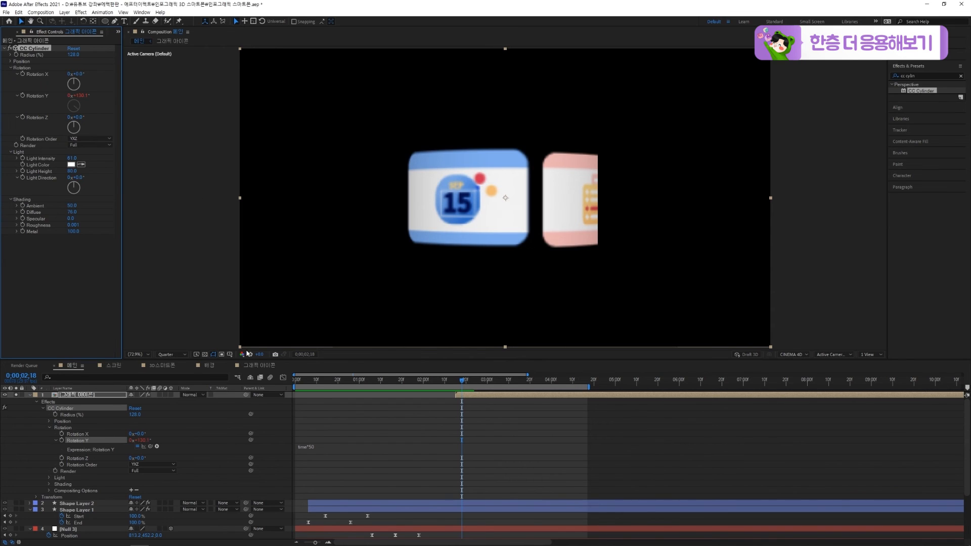
Change the Rotation Y expression to value+time*50 and offset the cylinder's base rotation by about -130°.
{"action": "left_click", "coordinate": [307, 449]}
{"action": "left_click", "coordinate": [316, 448]}
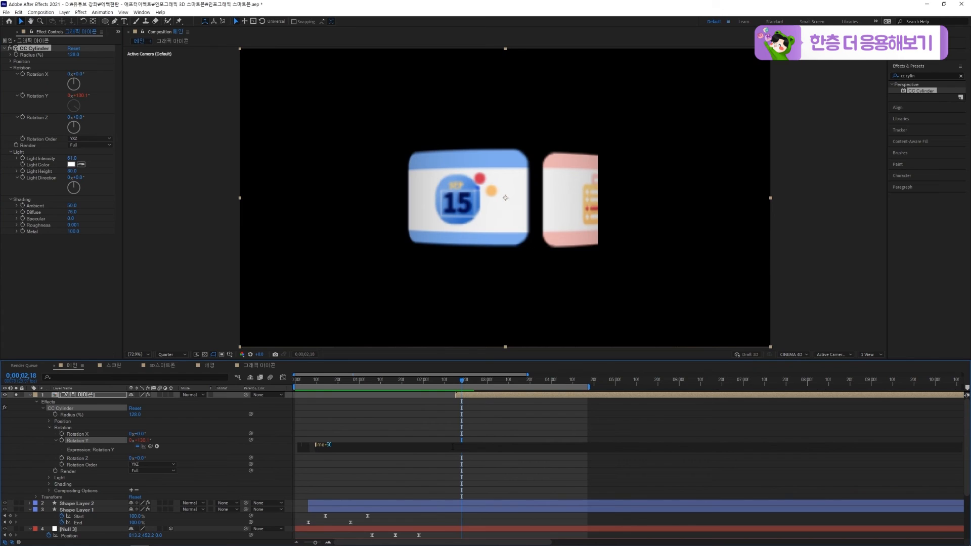
{"action": "type", "text": "value+"}
{"action": "left_click", "coordinate": [324, 434]}
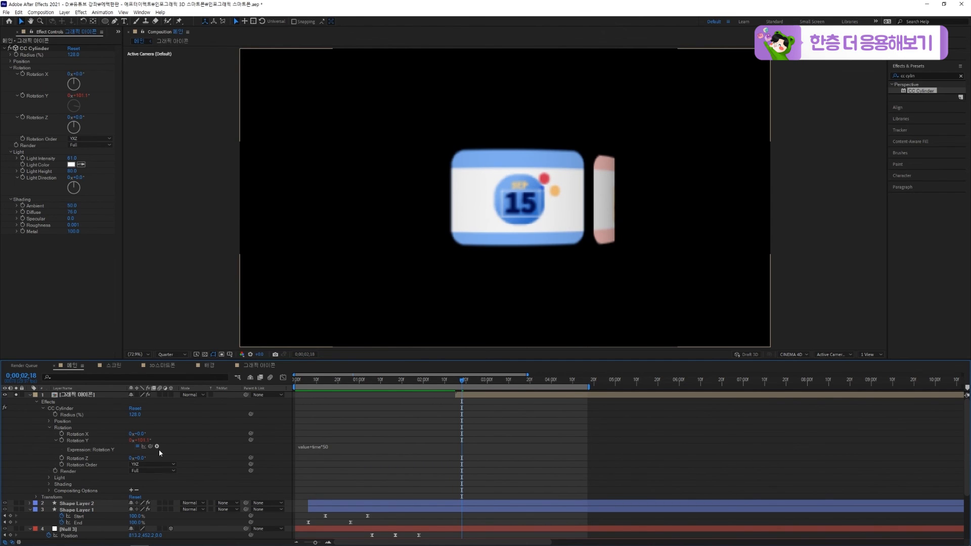
{"action": "left_click_drag", "start_coordinate": [144, 441], "coordinate": [348, 436]}
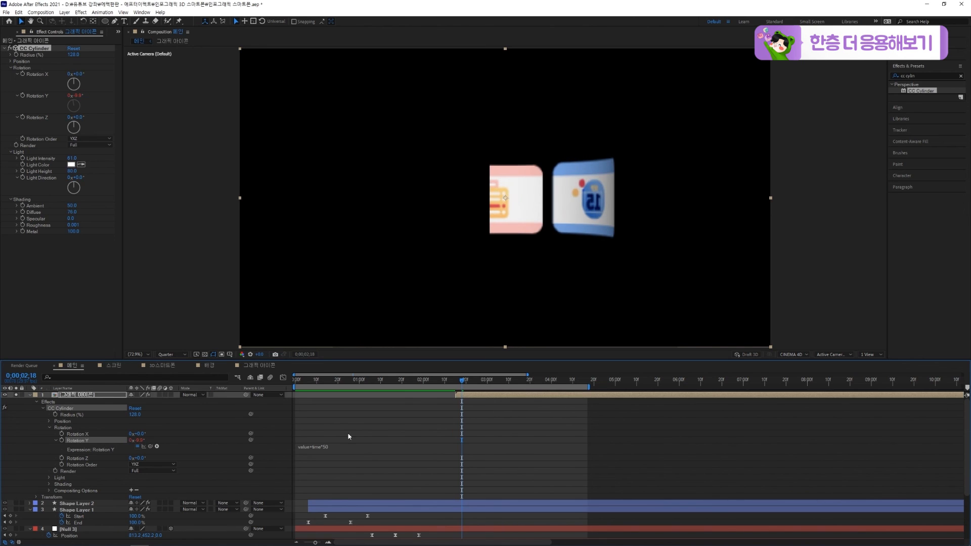
{"action": "left_click_drag", "start_coordinate": [142, 448], "coordinate": [140, 441]}
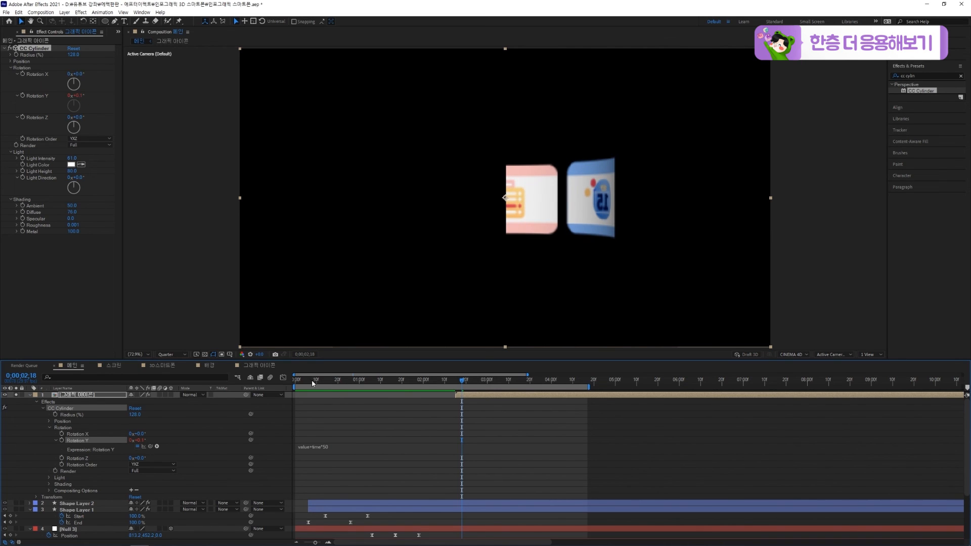
Play and scrub the soloed cylinder from the first frame and from 0;00;02;15 to check how the cards enter.
{"action": "left_click_drag", "start_coordinate": [313, 383], "coordinate": [295, 384]}
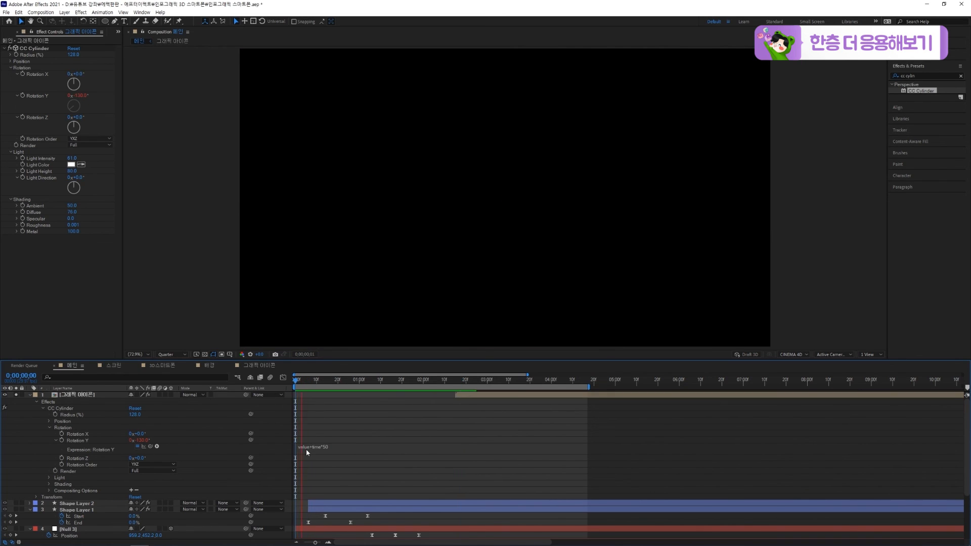
{"action": "left_click", "coordinate": [471, 399]}
{"action": "left_click", "coordinate": [457, 388]}
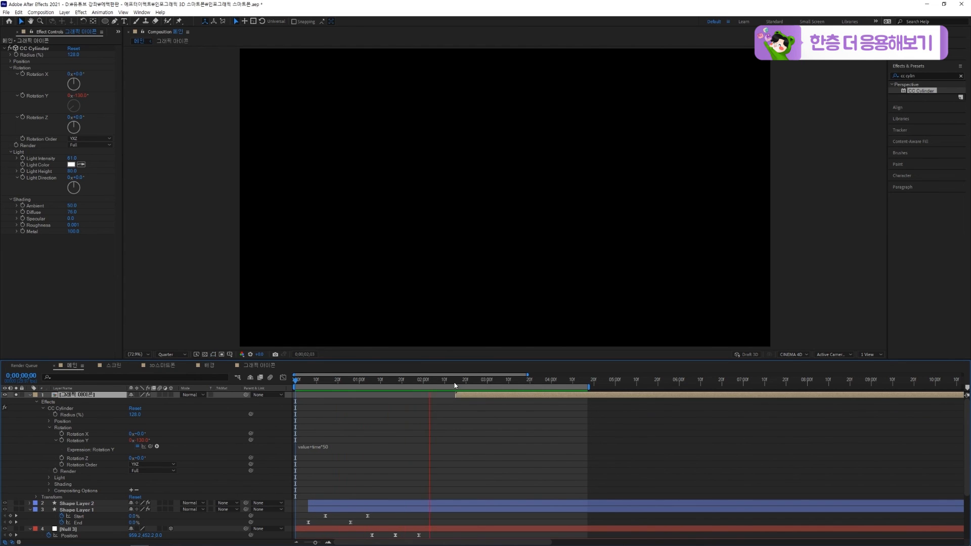
{"action": "left_click", "coordinate": [456, 386]}
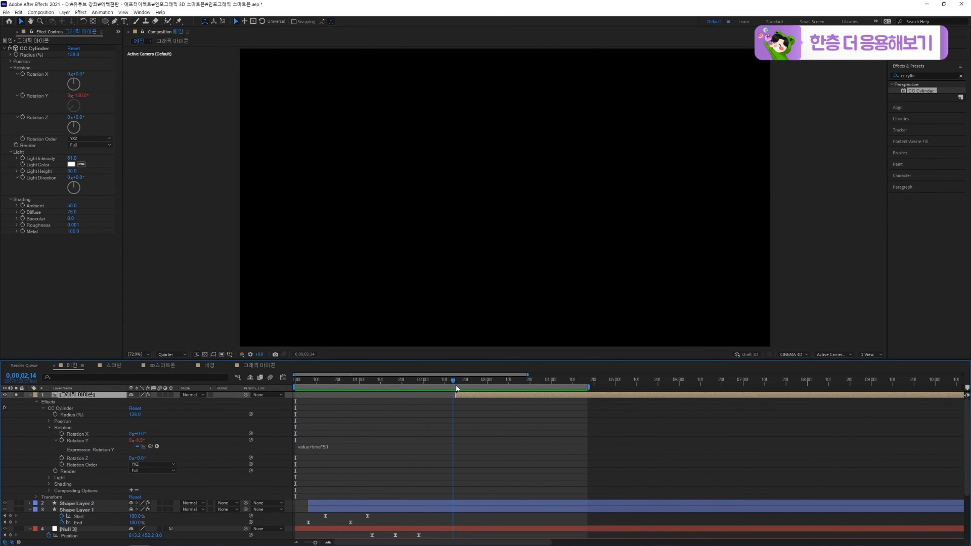
{"action": "key", "text": "space"}
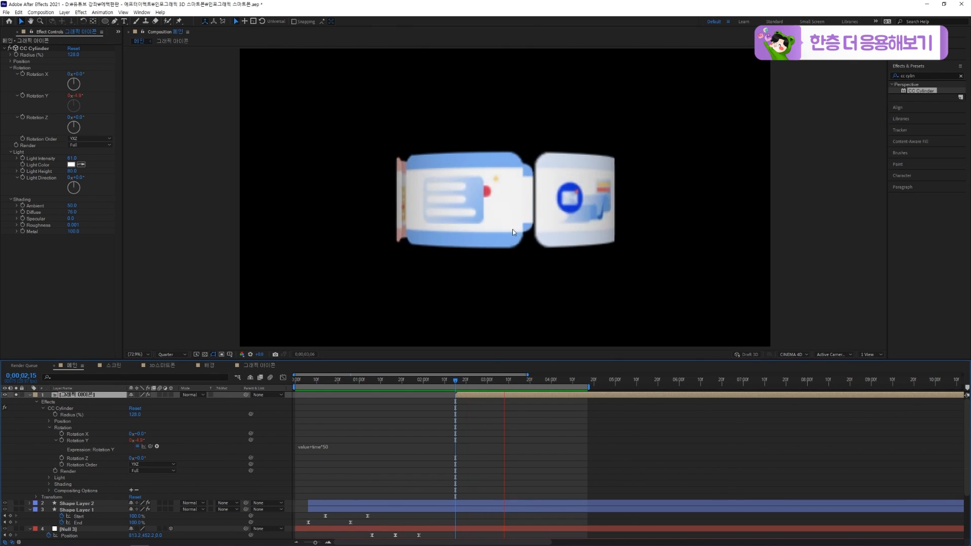
{"action": "left_click", "coordinate": [457, 382]}
{"action": "key", "text": "space"}
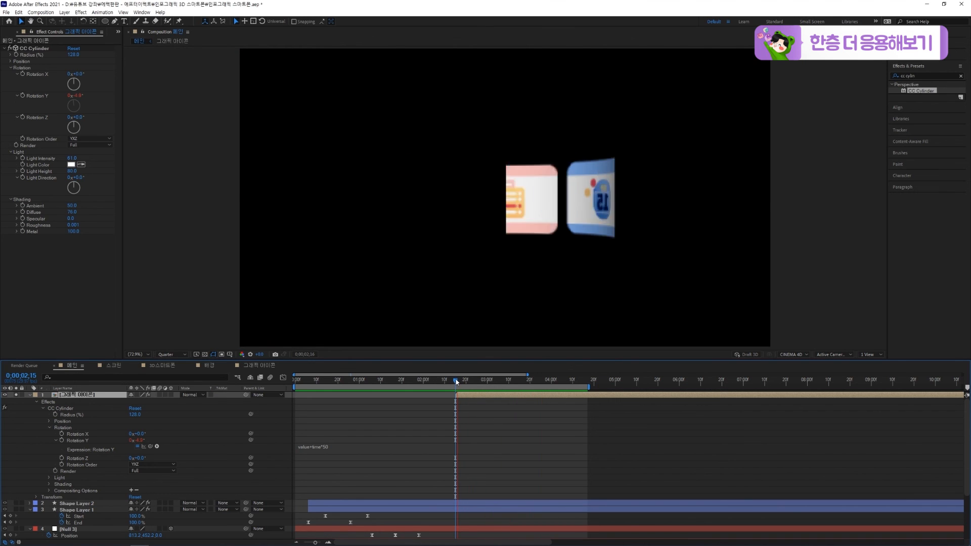
{"action": "key", "text": "space"}
{"action": "left_click_drag", "start_coordinate": [456, 382], "coordinate": [506, 383]}
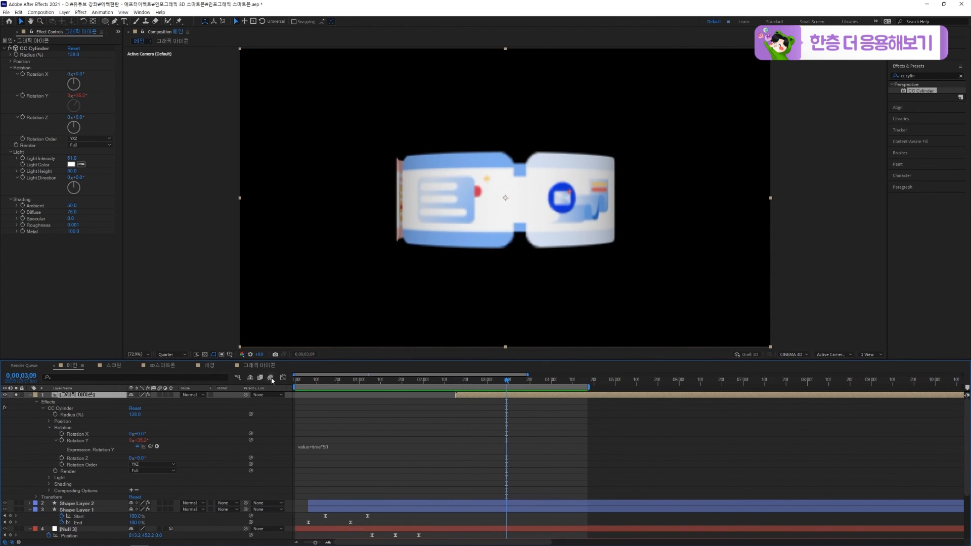
{"action": "left_click_drag", "start_coordinate": [463, 385], "coordinate": [493, 383]}
Turn off the icon layer's solo, check the cards against the phone at 0;00;02;19, and collapse the Light and Shading settings.
{"action": "left_click", "coordinate": [16, 395]}
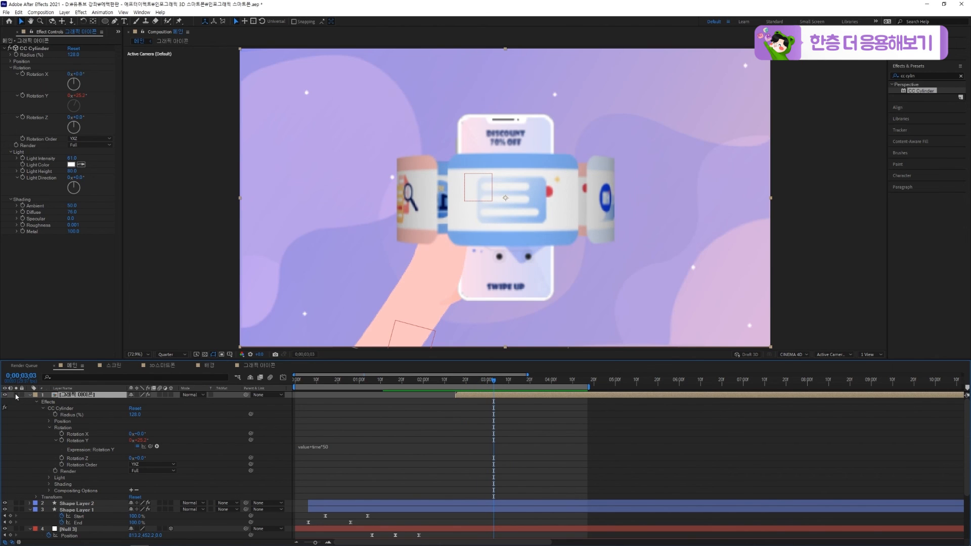
{"action": "left_click_drag", "start_coordinate": [494, 383], "coordinate": [463, 379]}
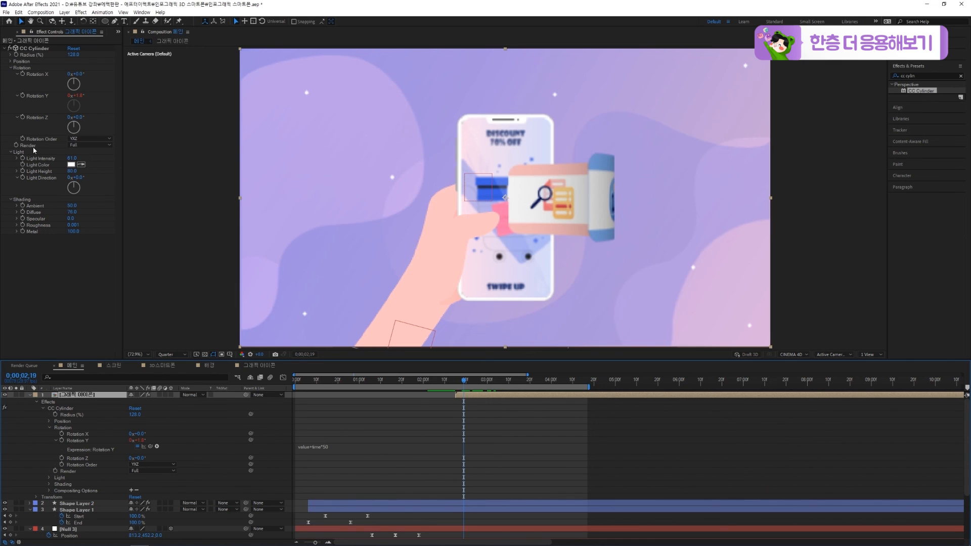
{"action": "left_click", "coordinate": [11, 153]}
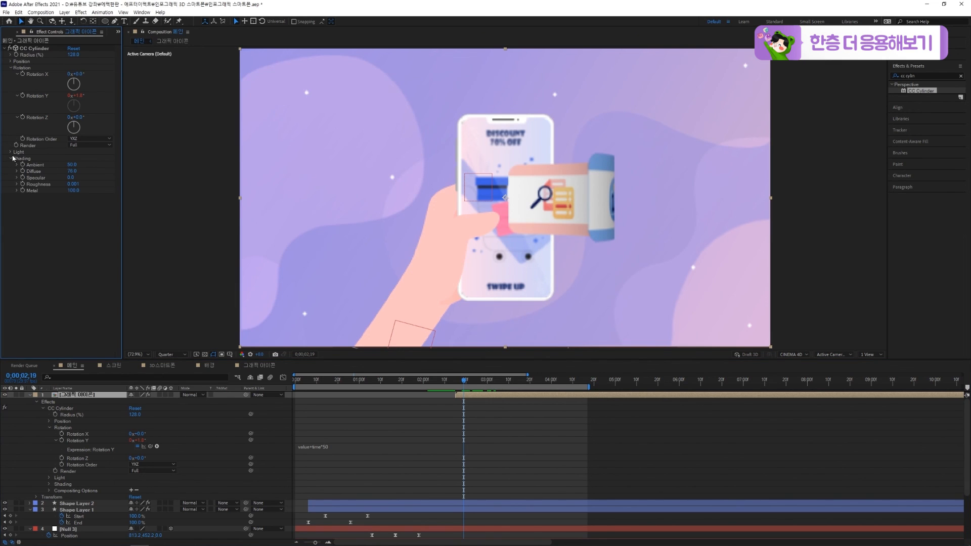
{"action": "left_click", "coordinate": [12, 158]}
Try the cylinder's Outside render mode and check the front cards around 0;00;03;03.
{"action": "left_click", "coordinate": [85, 145]}
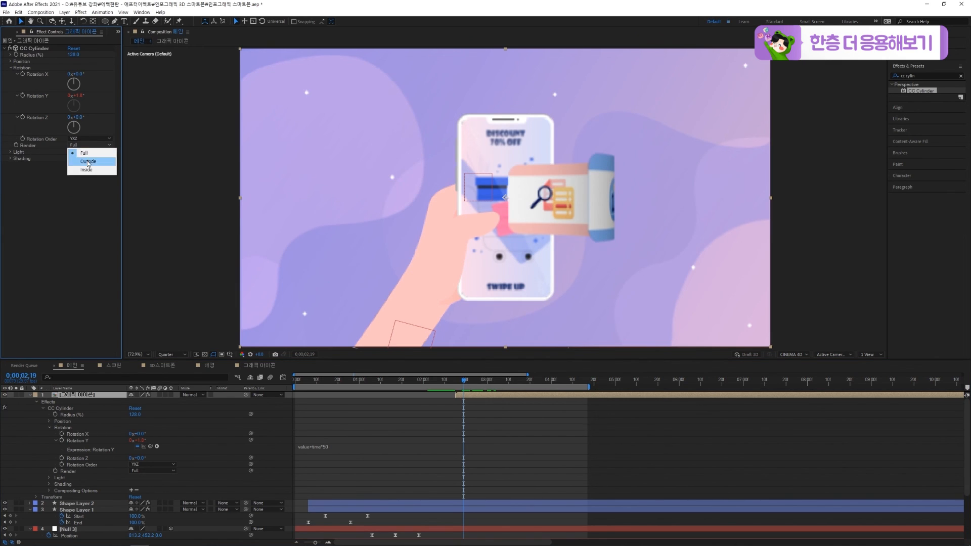
{"action": "left_click", "coordinate": [88, 161]}
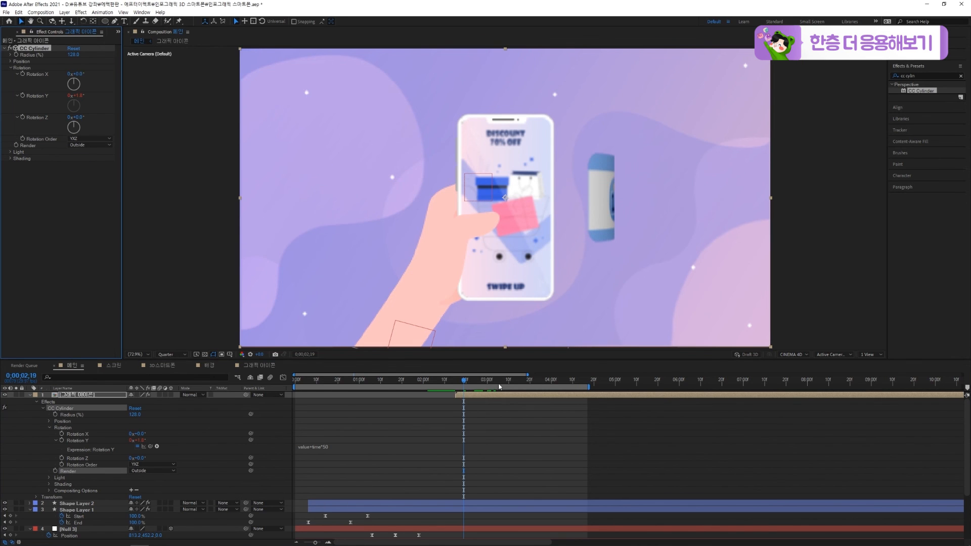
{"action": "left_click_drag", "start_coordinate": [472, 386], "coordinate": [494, 387]}
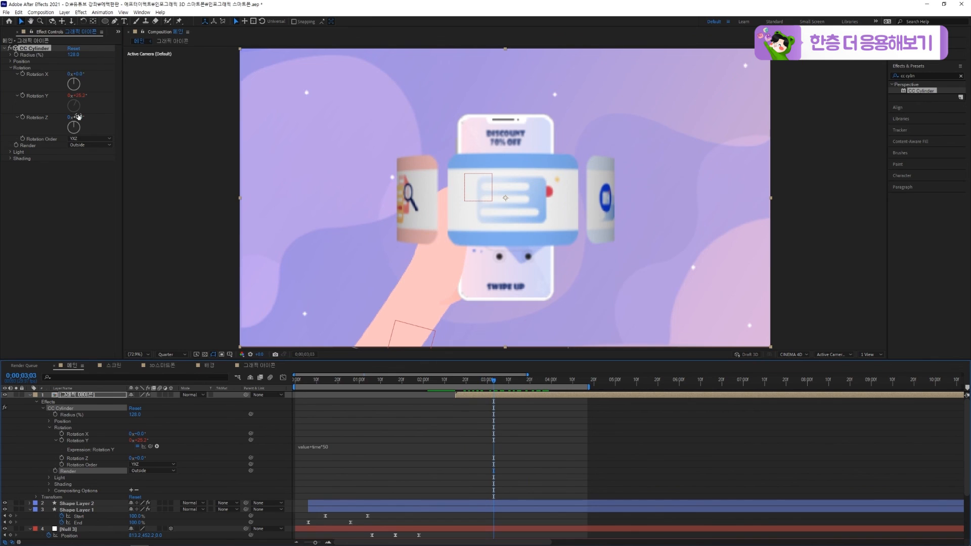
Set CC Cylinder's Render to Inside, check the cards at 0;00;03;14, and select the icon layer.
{"action": "left_click", "coordinate": [81, 146]}
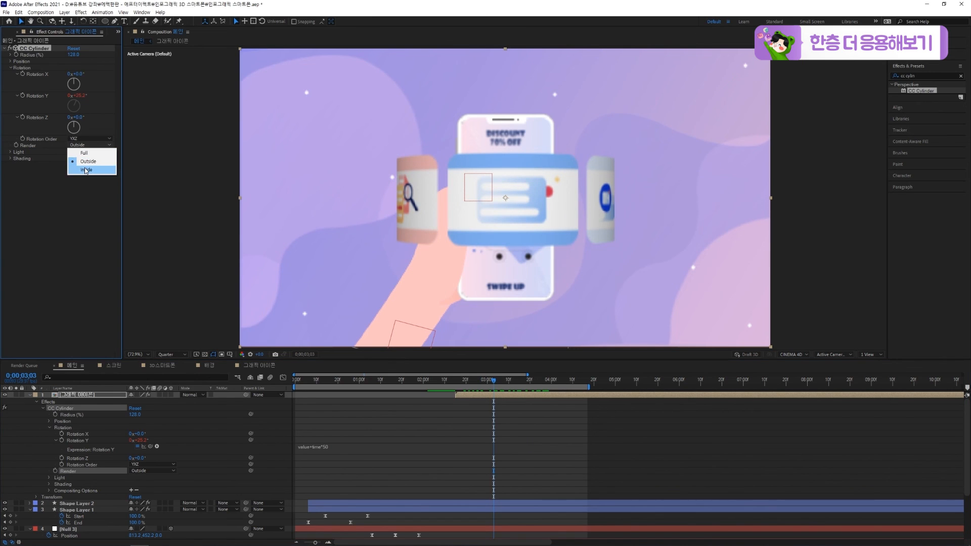
{"action": "left_click", "coordinate": [86, 170]}
{"action": "left_click", "coordinate": [497, 386]}
{"action": "left_click_drag", "start_coordinate": [498, 387], "coordinate": [518, 384]}
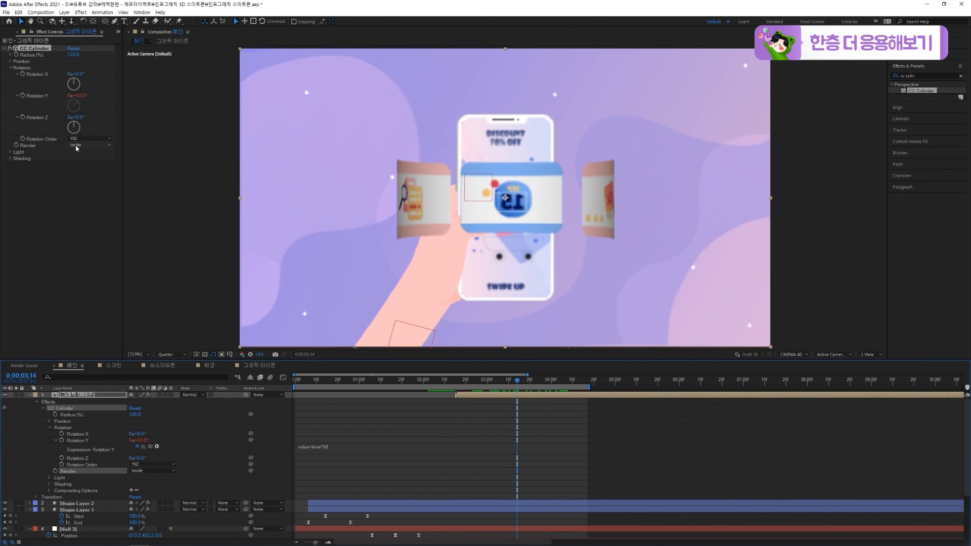
{"action": "left_click", "coordinate": [80, 396]}
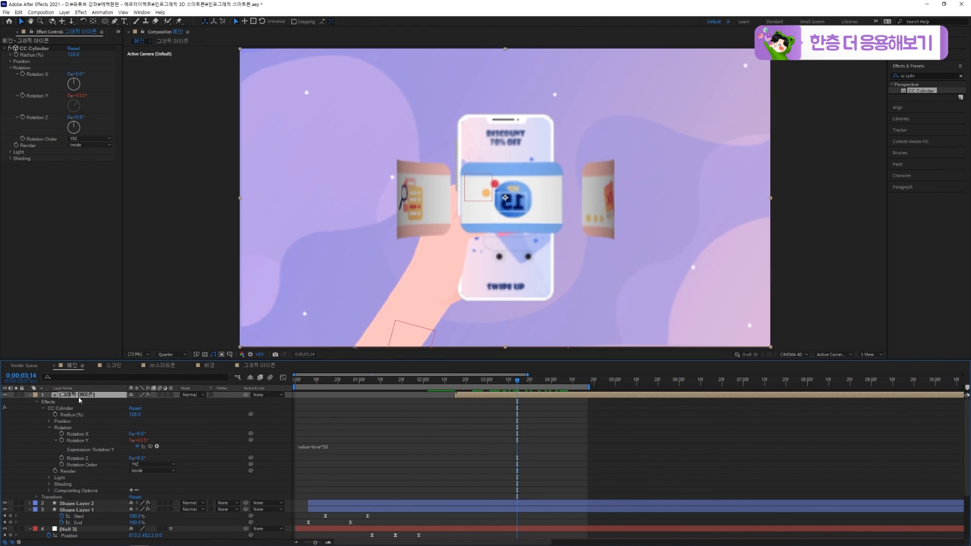
Collapse the expanded layer properties and move the graphic icon layer below the hand and phone layers, directly above the background layer.
{"action": "left_click", "coordinate": [31, 395]}
{"action": "left_click", "coordinate": [29, 408]}
{"action": "left_click", "coordinate": [30, 415]}
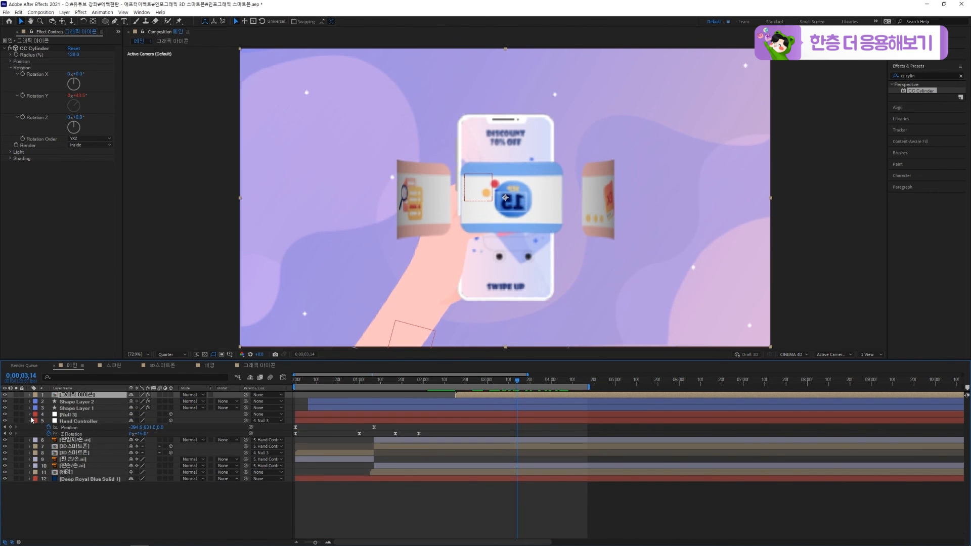
{"action": "left_click", "coordinate": [30, 414]}
{"action": "left_click", "coordinate": [30, 415]}
{"action": "left_click", "coordinate": [30, 420]}
{"action": "left_click_drag", "start_coordinate": [72, 396], "coordinate": [72, 459]}
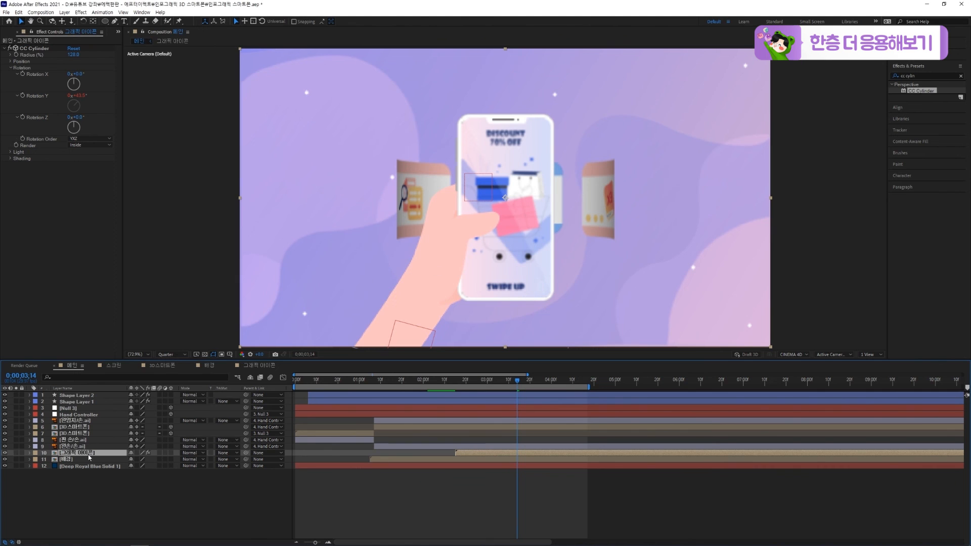
Duplicate the icon layer, move the copy to the top of the layer stack, set its CC Cylinder Render to Outside, and save.
{"action": "key", "text": "ctrl+d"}
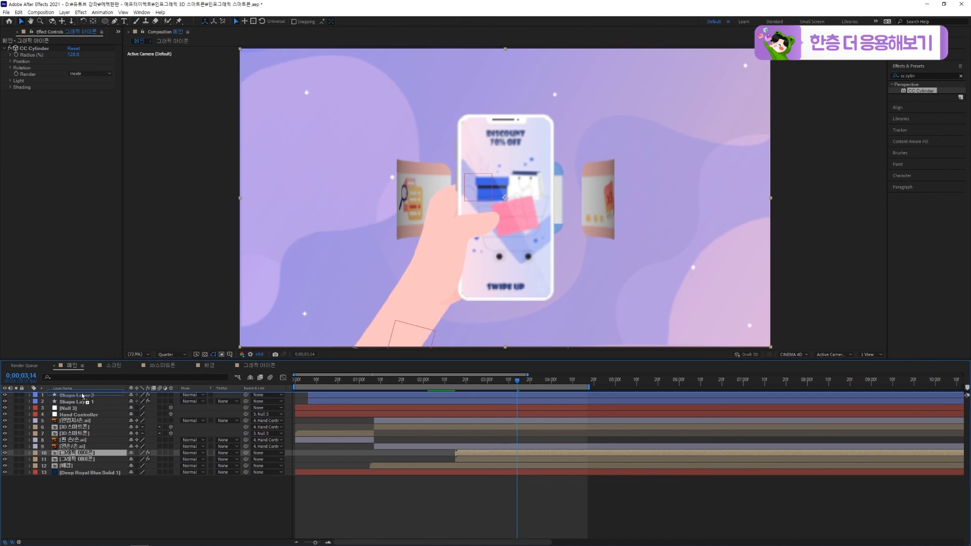
{"action": "left_click_drag", "start_coordinate": [83, 396], "coordinate": [85, 397]}
{"action": "left_click", "coordinate": [89, 73]}
{"action": "left_click", "coordinate": [88, 91]}
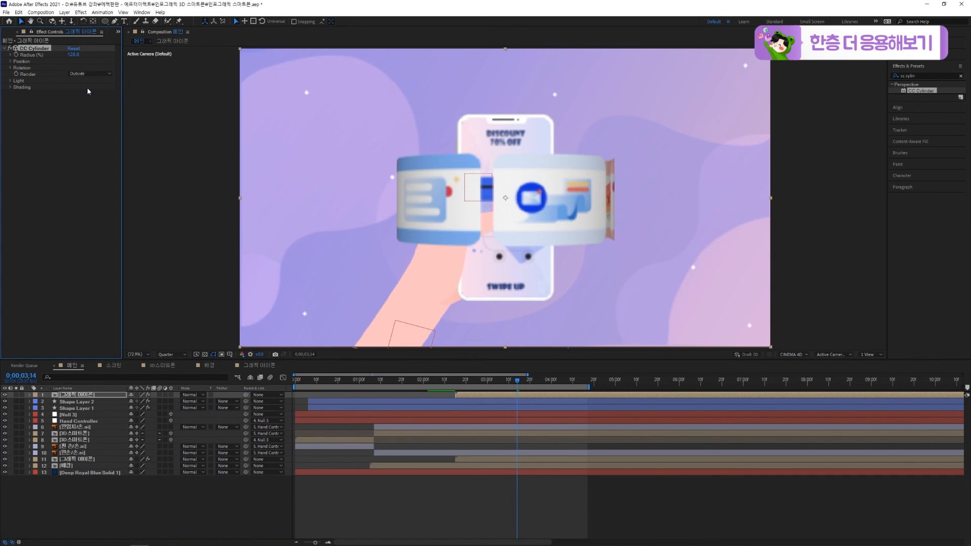
{"action": "key", "text": "ctrl+s"}
Play the animation repeatedly from around 0;00;02;15 to check the cards rotating in front of and behind the phone.
{"action": "left_click_drag", "start_coordinate": [515, 384], "coordinate": [458, 392]}
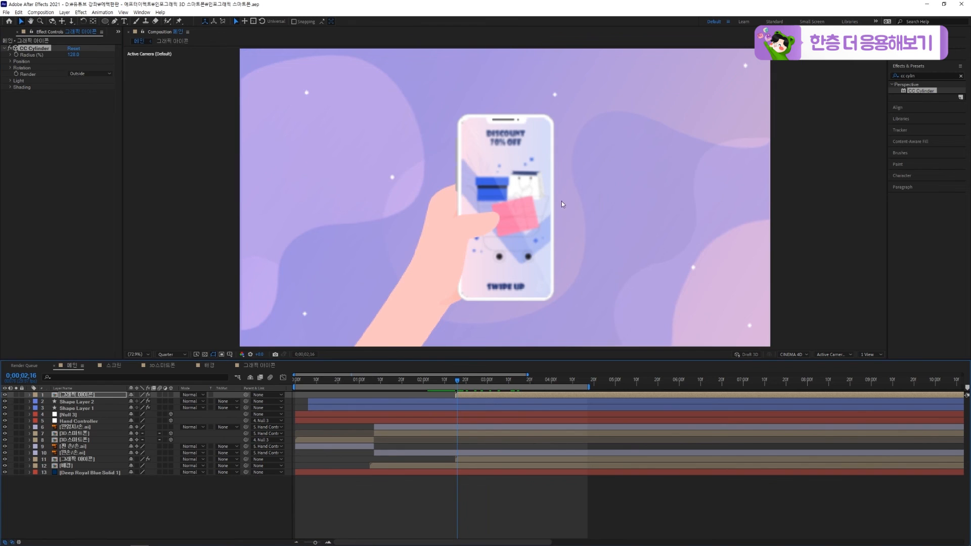
{"action": "key", "text": "space"}
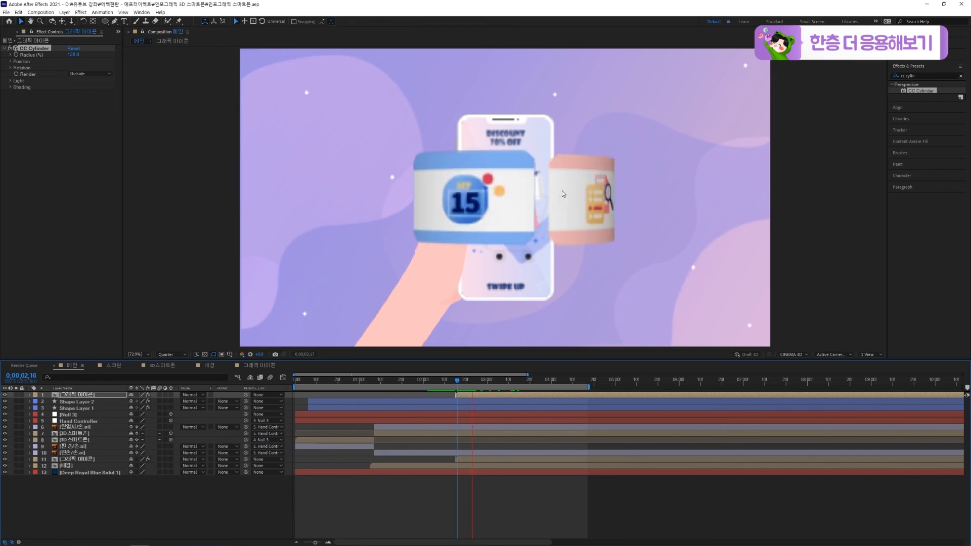
{"action": "left_click", "coordinate": [455, 382]}
{"action": "key", "text": "space"}
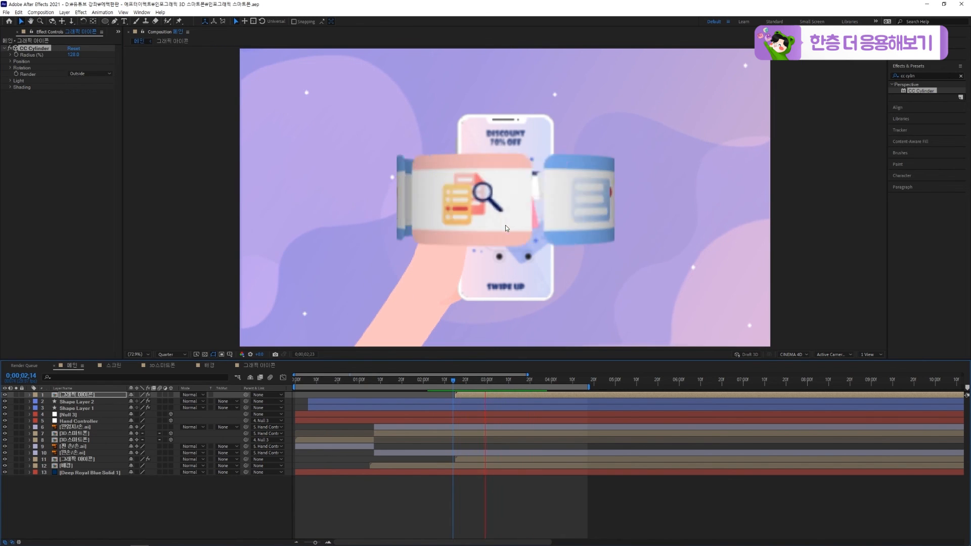
{"action": "left_click", "coordinate": [455, 383]}
{"action": "key", "text": "space"}
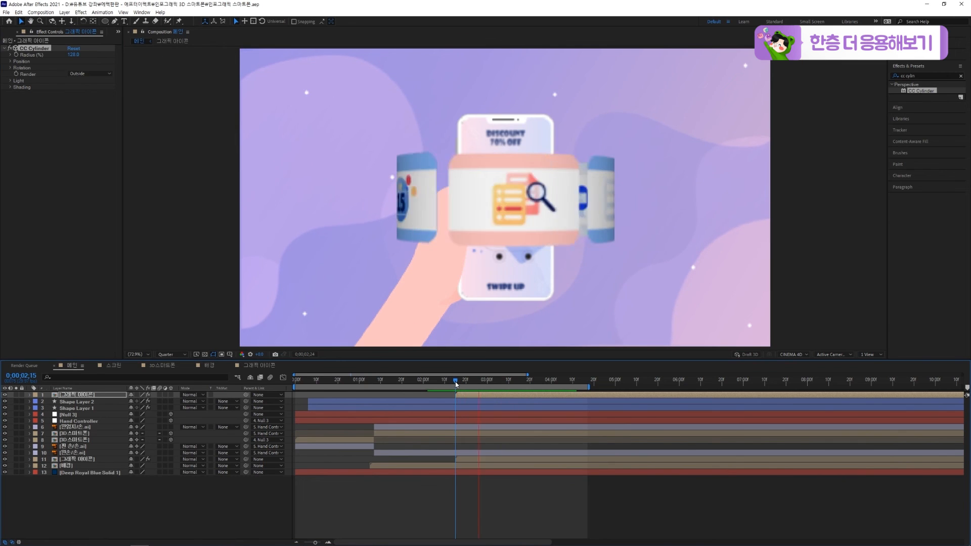
{"action": "left_click", "coordinate": [456, 383]}
{"action": "key", "text": "space"}
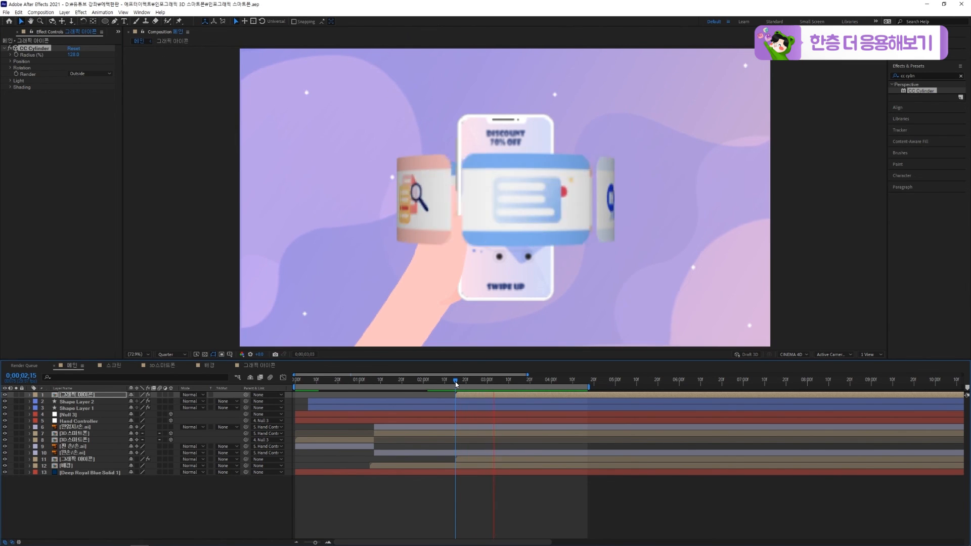
{"action": "key", "text": "space"}
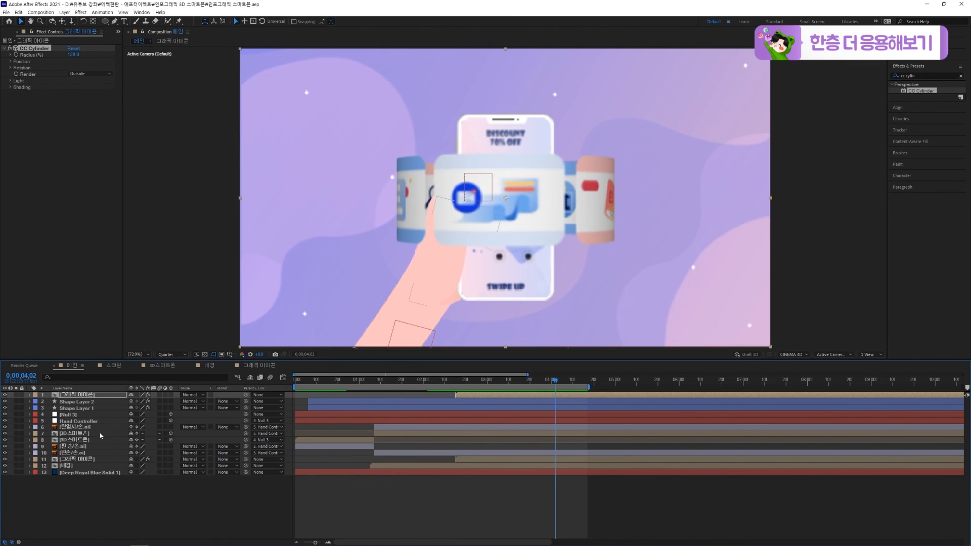
Set the opacity of both icon layers to 80% and preview the translucent cards from 0;00;02;15.
{"action": "left_click", "coordinate": [76, 460]}
{"action": "key", "text": "t"}
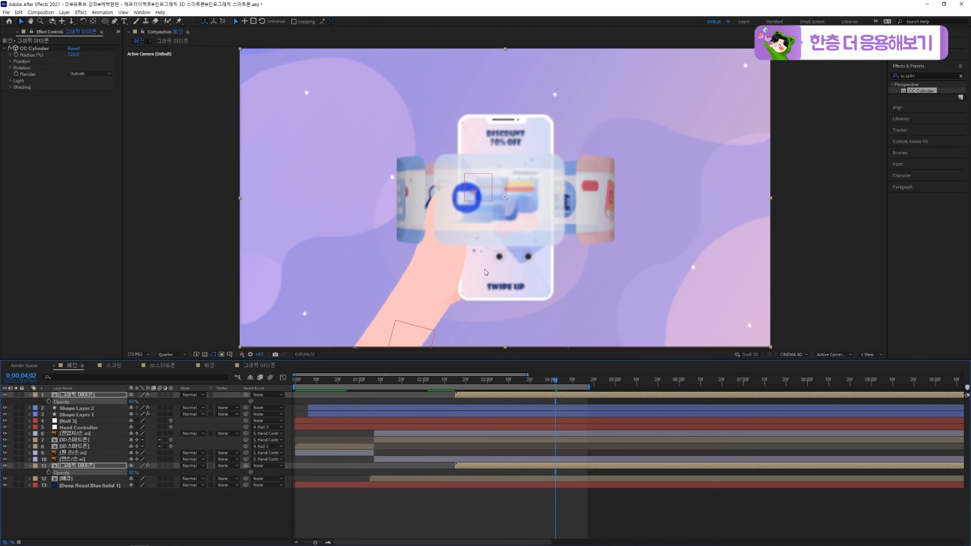
{"action": "left_click_drag", "start_coordinate": [458, 385], "coordinate": [455, 385]}
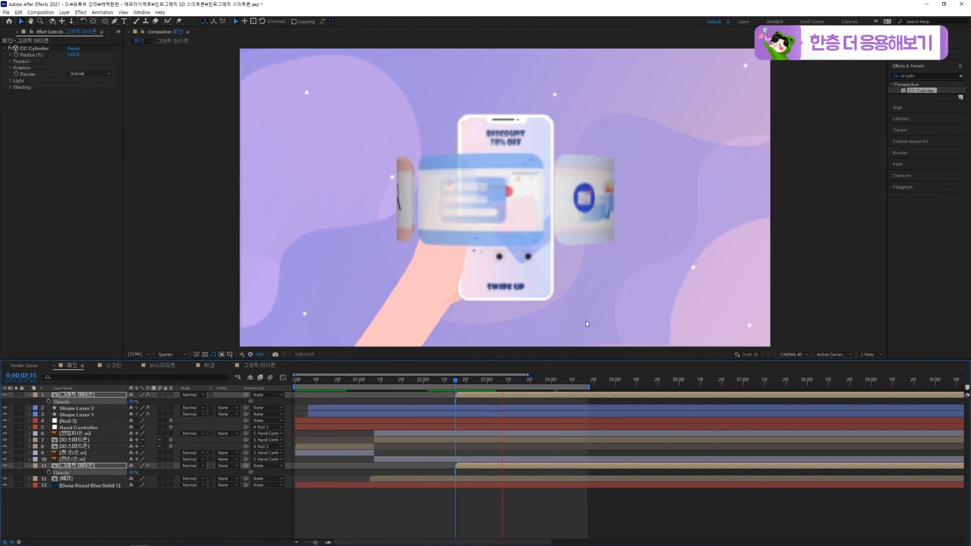
{"action": "left_click", "coordinate": [589, 383]}
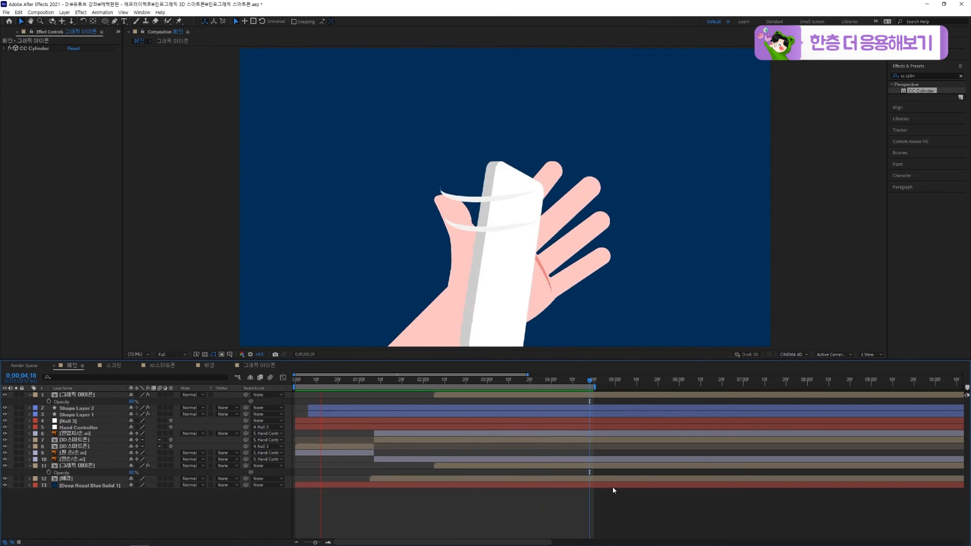